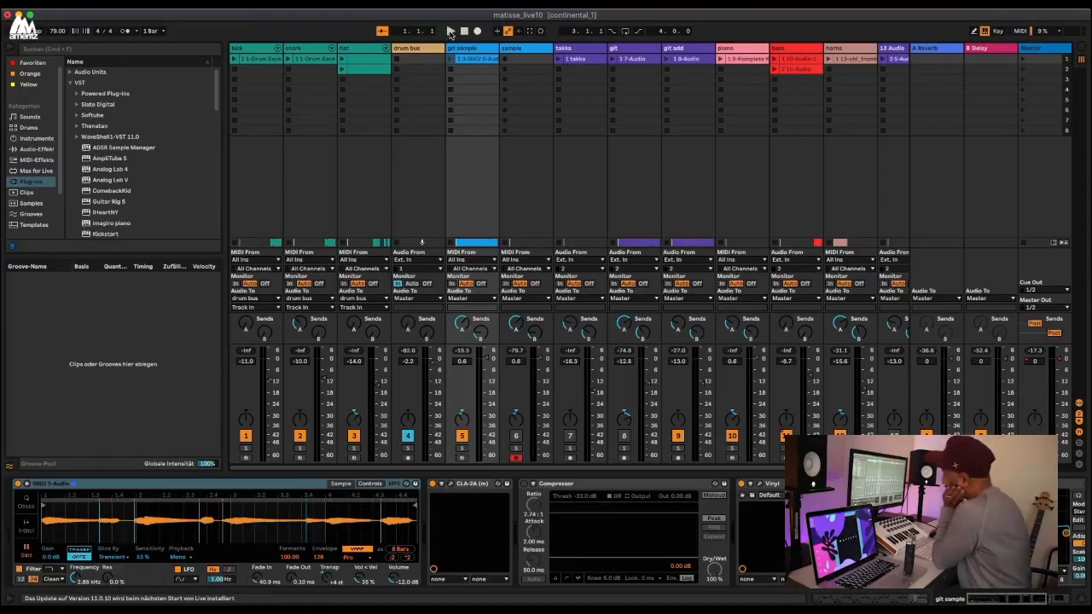
Play and stop the song, and set the filter frequency of the sample track's Simpler to 2.57 kHz.
{"action": "left_click", "coordinate": [451, 32]}
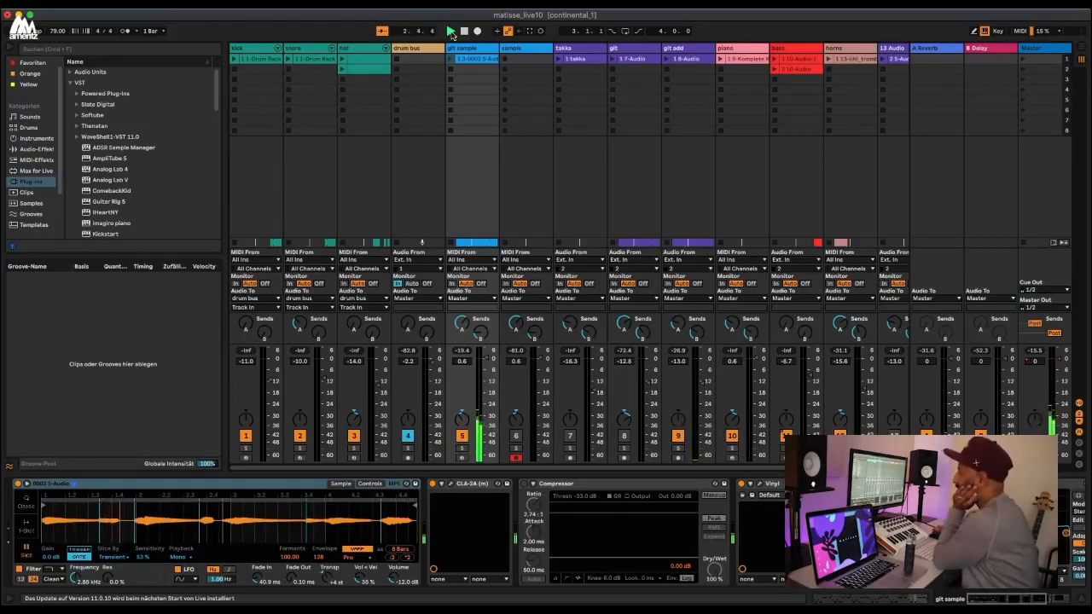
{"action": "left_click", "coordinate": [453, 34]}
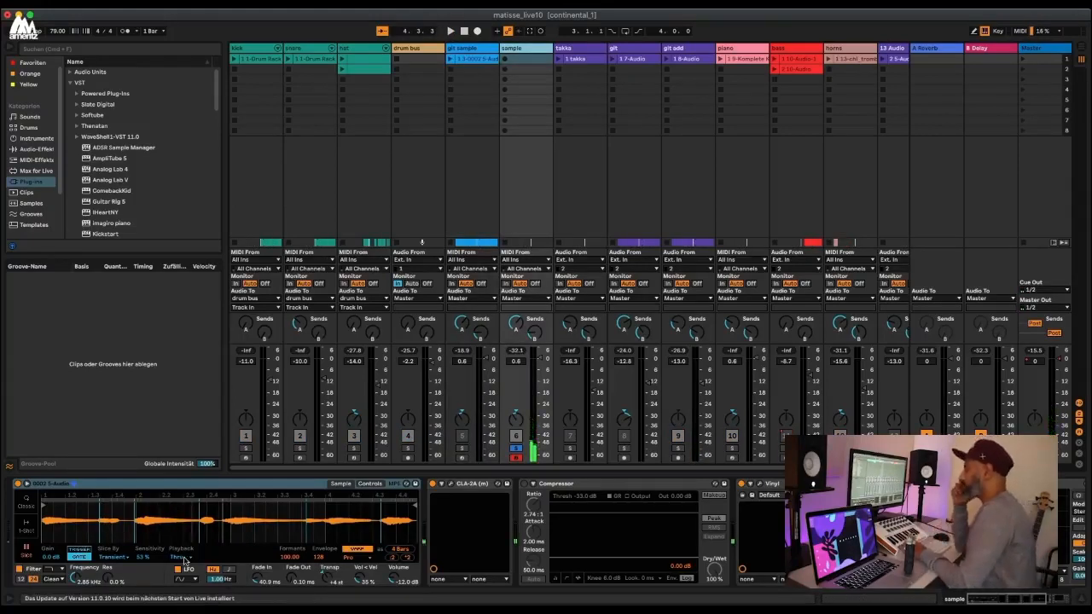
{"action": "left_click_drag", "start_coordinate": [77, 581], "coordinate": [102, 579]}
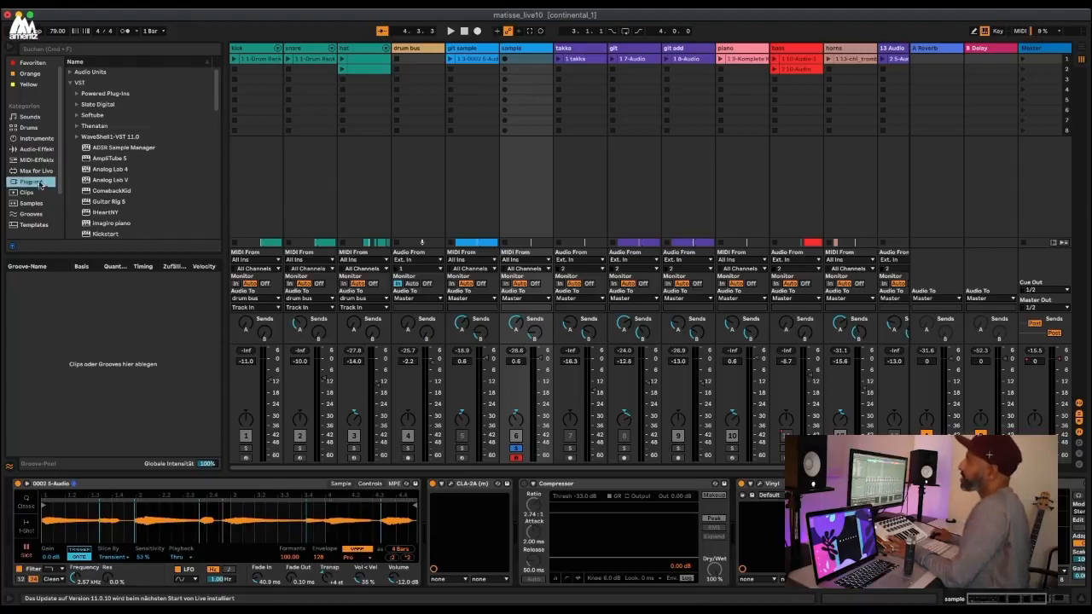
Show the instrument devices in the browser and select Simpler after comparing it with Sampler.
{"action": "left_click", "coordinate": [38, 139]}
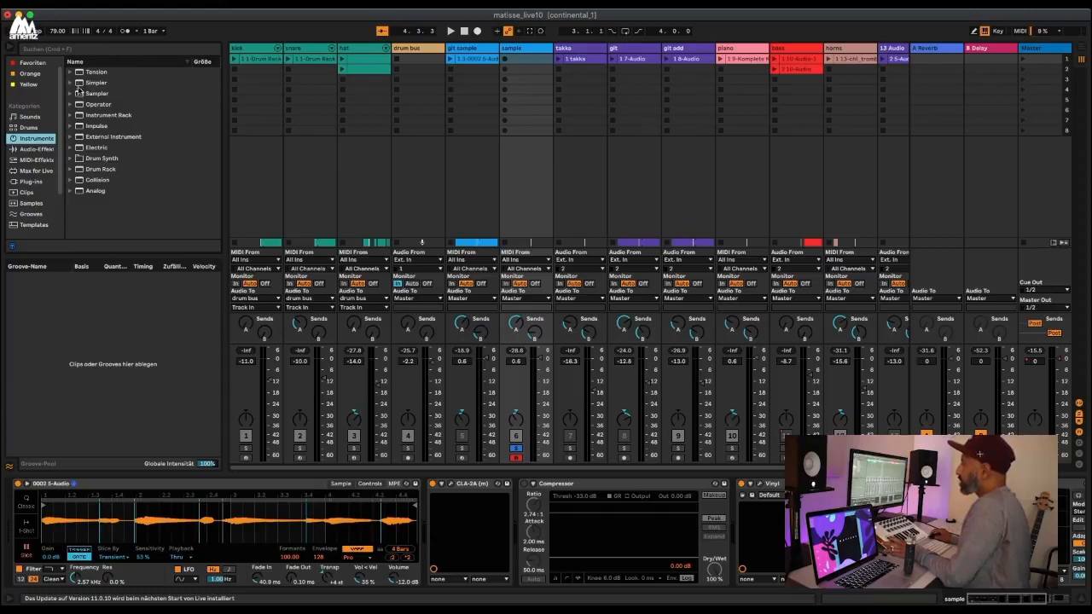
{"action": "left_click", "coordinate": [92, 94]}
{"action": "left_click", "coordinate": [96, 83]}
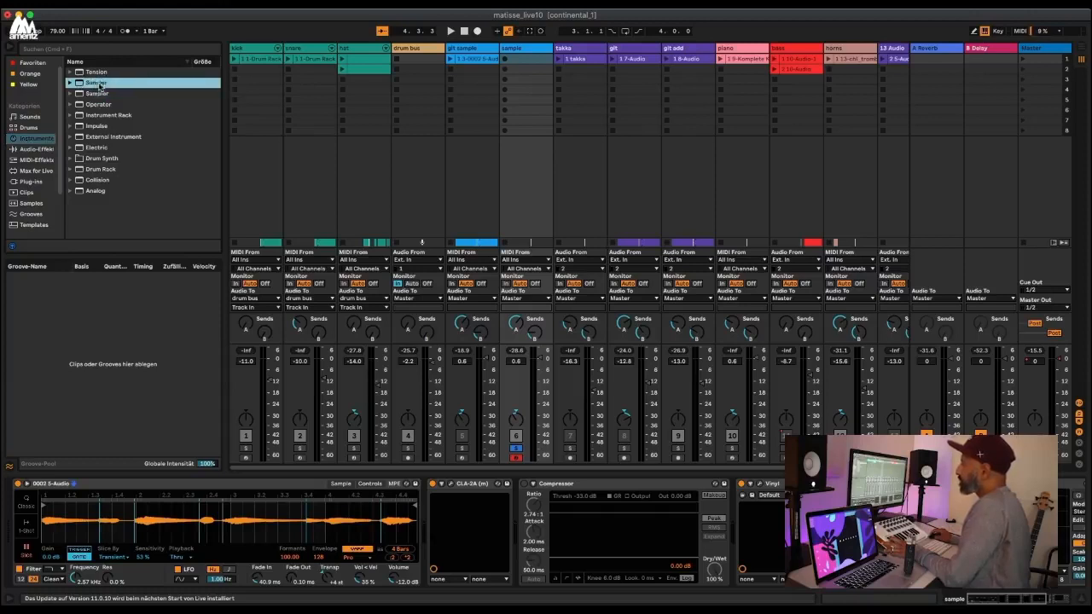
{"action": "left_click", "coordinate": [97, 94]}
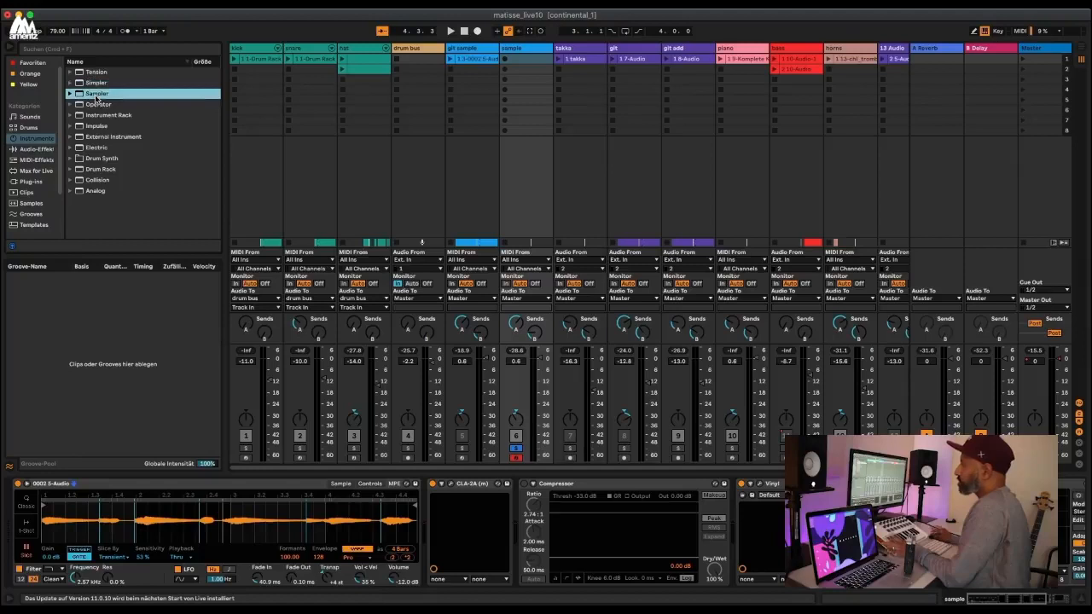
{"action": "left_click", "coordinate": [99, 84]}
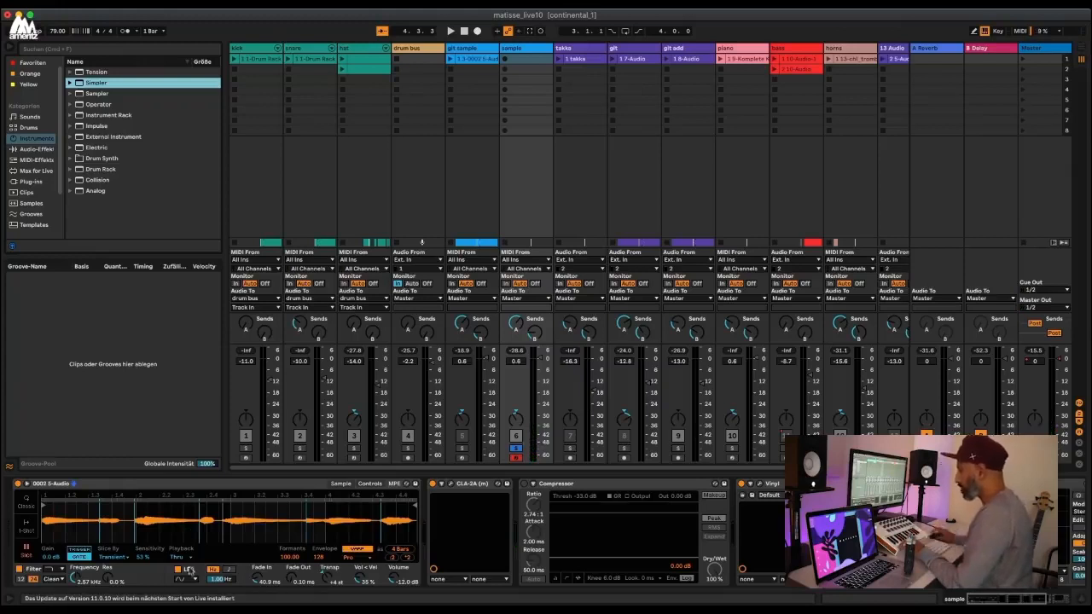
Set the slice playback of the sample track's Simpler to Mono.
{"action": "left_click", "coordinate": [183, 558]}
{"action": "left_click", "coordinate": [180, 563]}
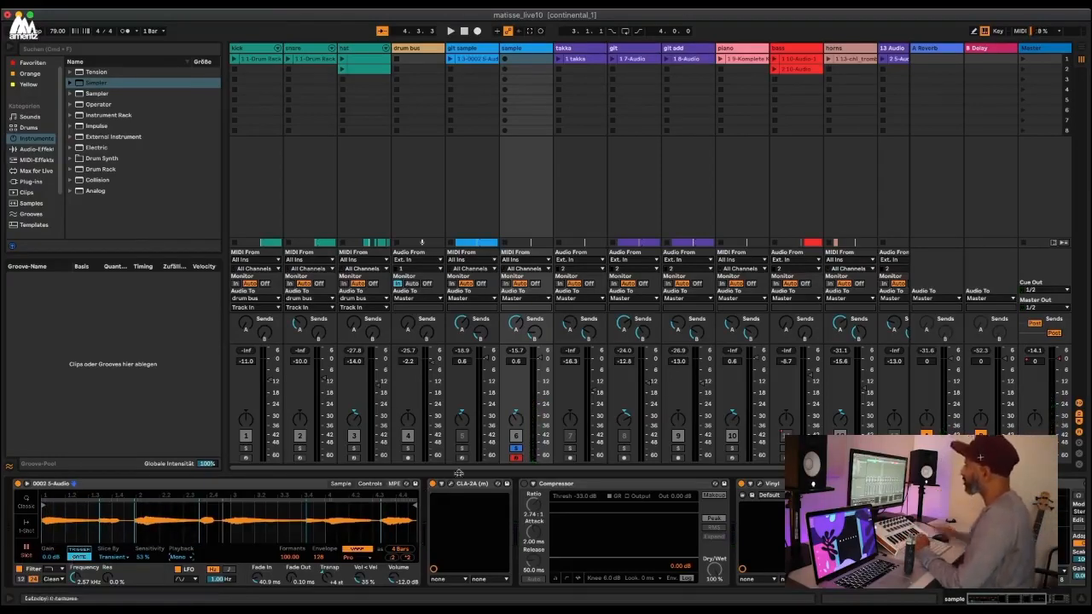
Unsolo and deactivate the sample track in favour of the git sample track, and play the git sample clip with and without solo.
{"action": "left_click", "coordinate": [515, 447]}
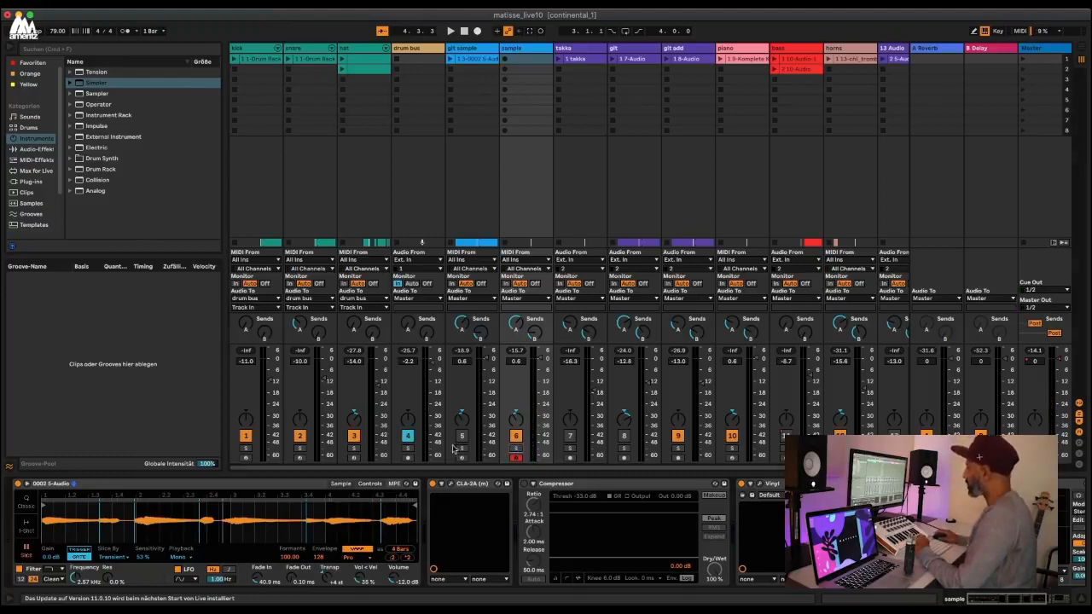
{"action": "left_click", "coordinate": [515, 438]}
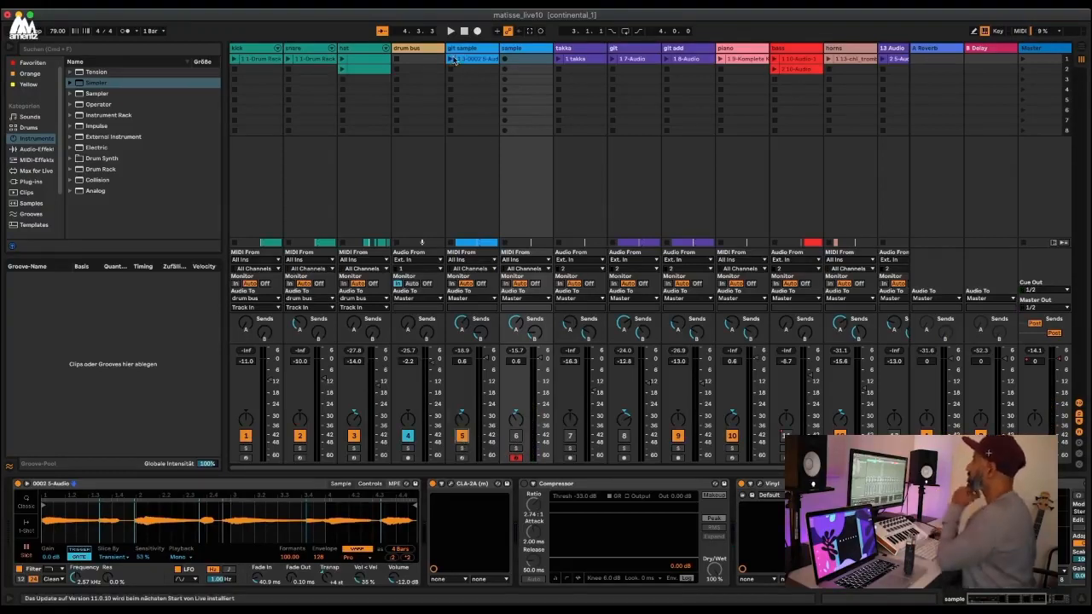
{"action": "left_click", "coordinate": [452, 58]}
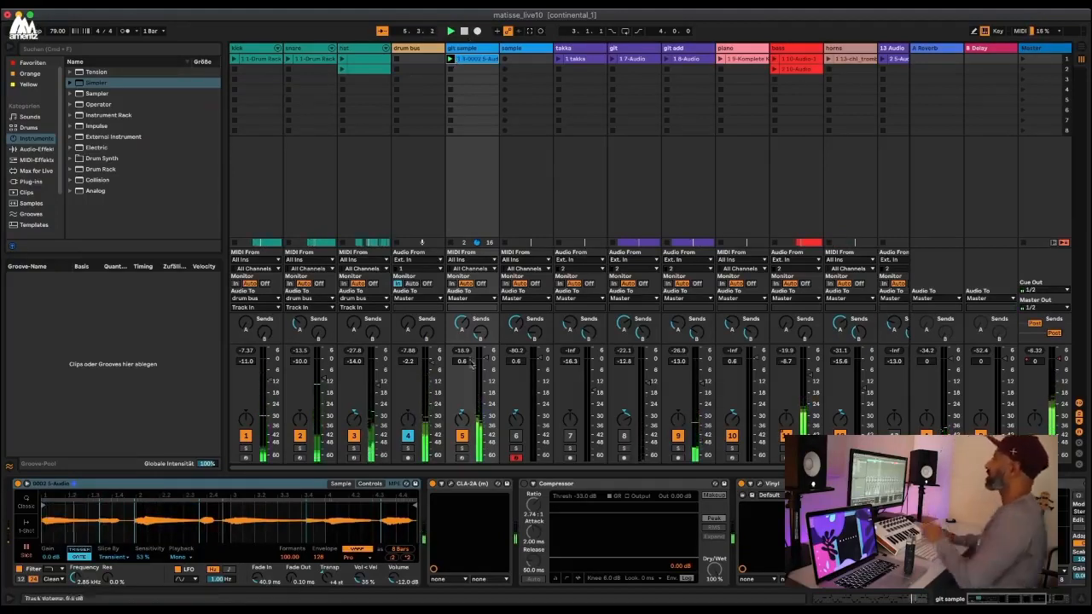
{"action": "left_click", "coordinate": [460, 448]}
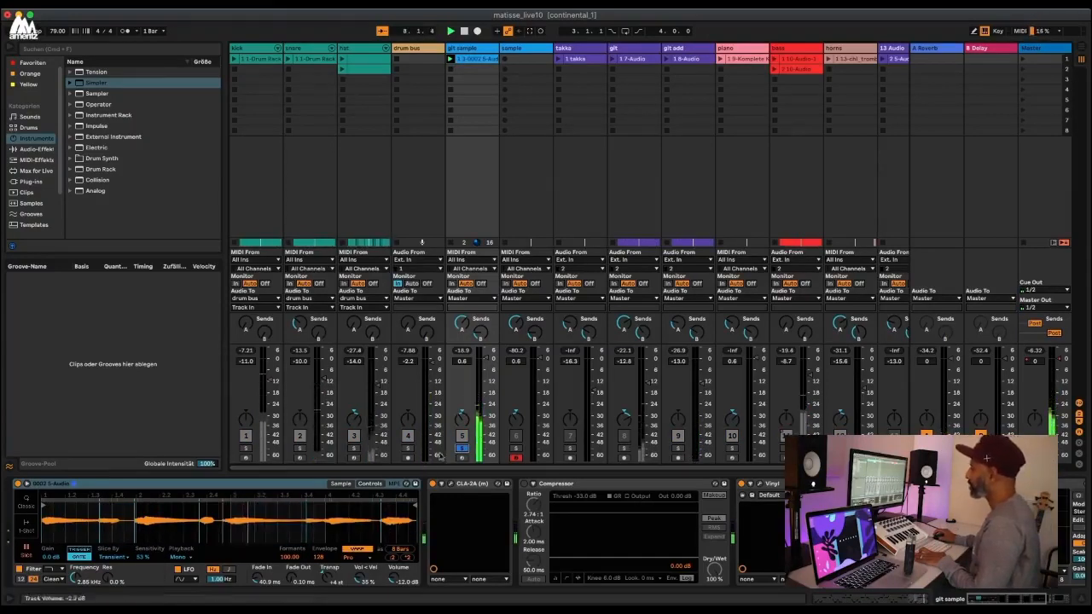
{"action": "left_click", "coordinate": [461, 447]}
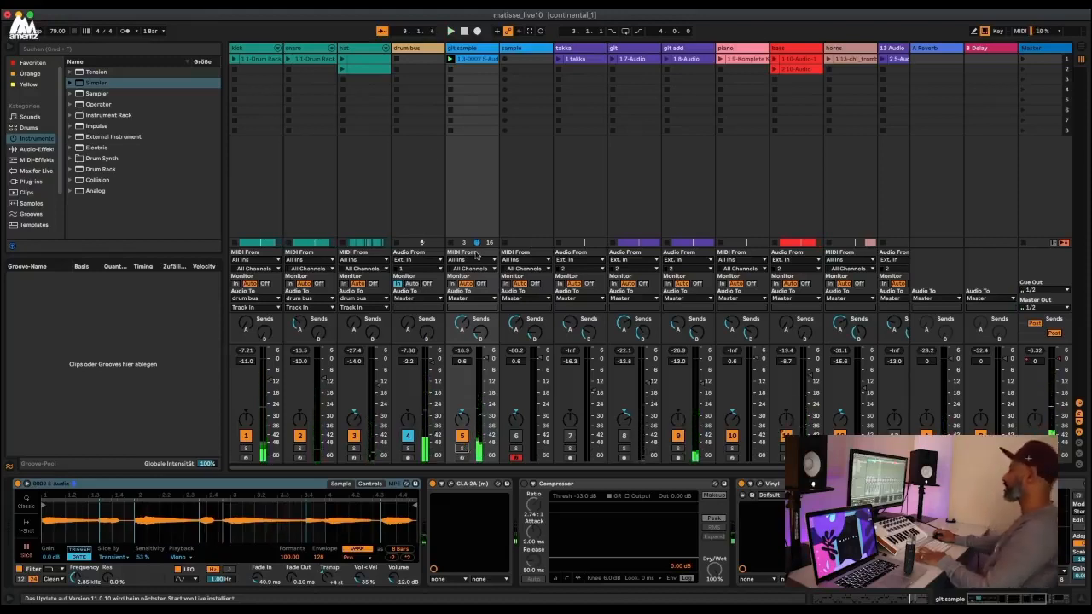
Show the kick track's Drum Rack and select its FL LOFI Kit01 pad.
{"action": "left_click", "coordinate": [261, 48]}
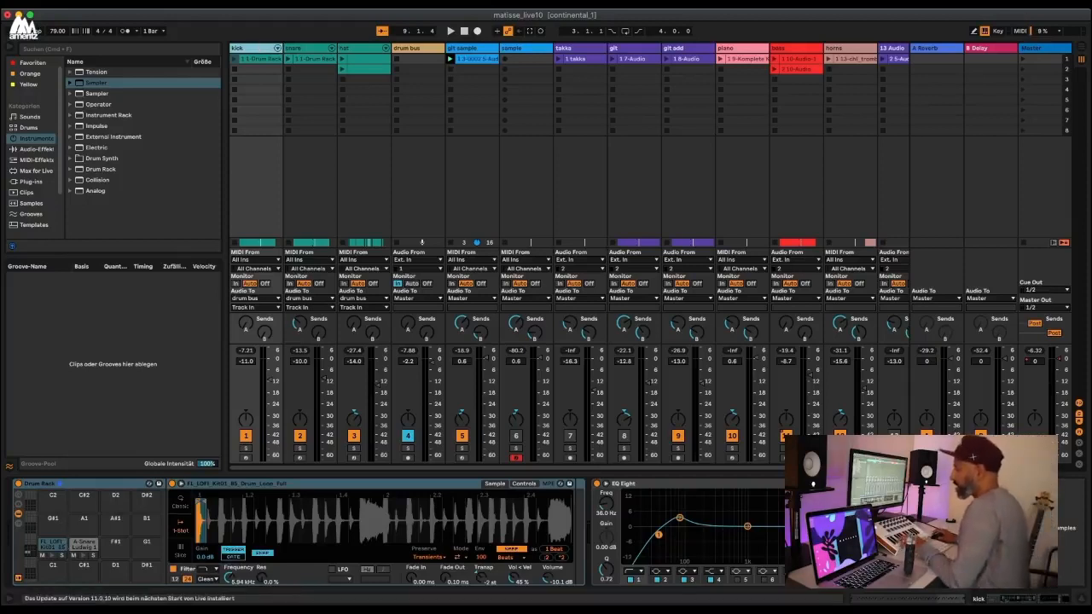
{"action": "left_click", "coordinate": [53, 555]}
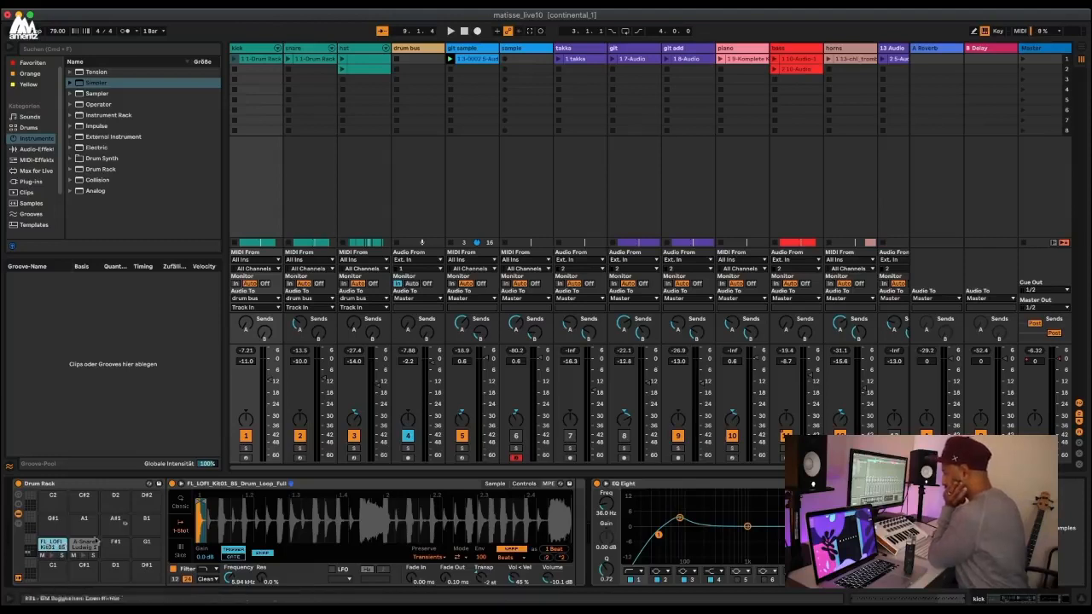
Switch to Splice and filter the library's drum samples to kicks.
{"action": "key", "text": "super+Tab"}
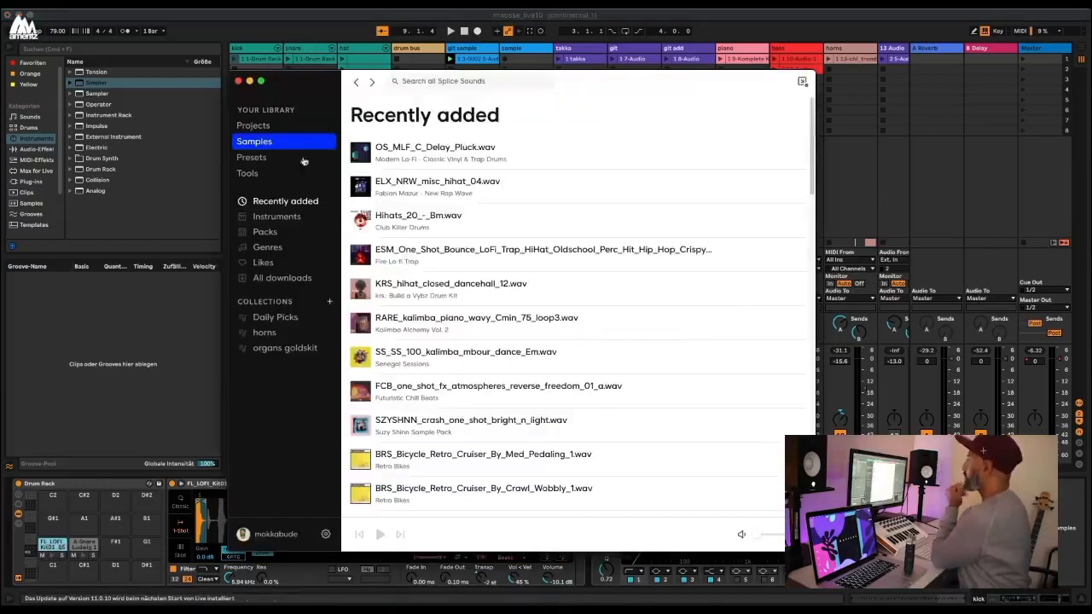
{"action": "left_click", "coordinate": [282, 217]}
{"action": "left_click", "coordinate": [412, 184]}
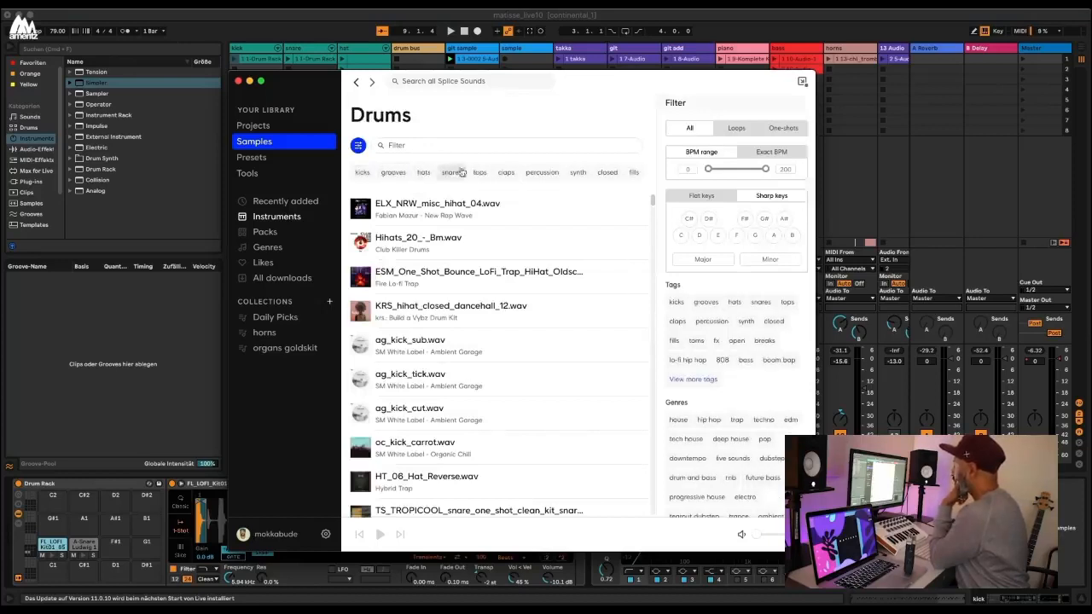
{"action": "left_click", "coordinate": [467, 173]}
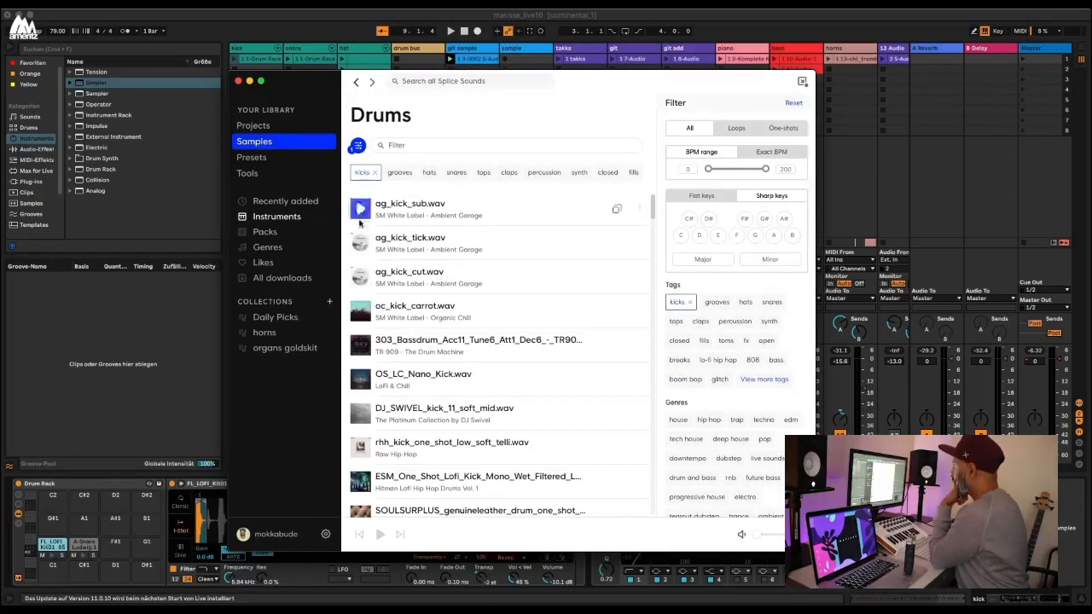
Audition several kick samples in the filtered list, including oc_kick_carrot.wav and OS_LC_Nano_Kick.wav, and pick up ag_kick_tick.wav.
{"action": "left_click", "coordinate": [361, 243]}
{"action": "left_click", "coordinate": [360, 278]}
{"action": "left_click", "coordinate": [361, 312]}
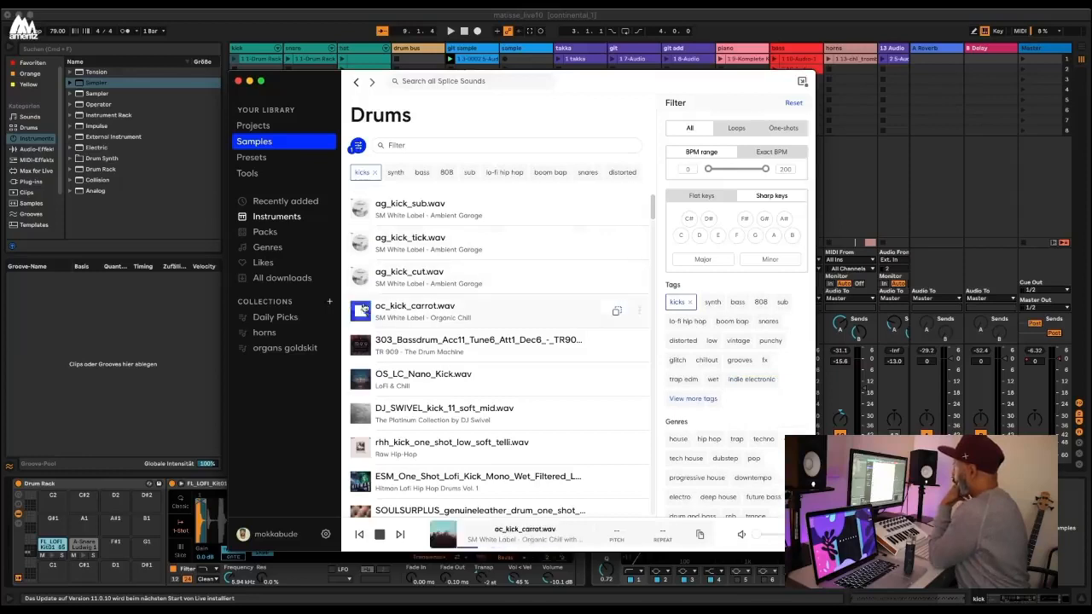
{"action": "left_click", "coordinate": [361, 346]}
{"action": "left_click", "coordinate": [365, 313]}
{"action": "left_click", "coordinate": [363, 378]}
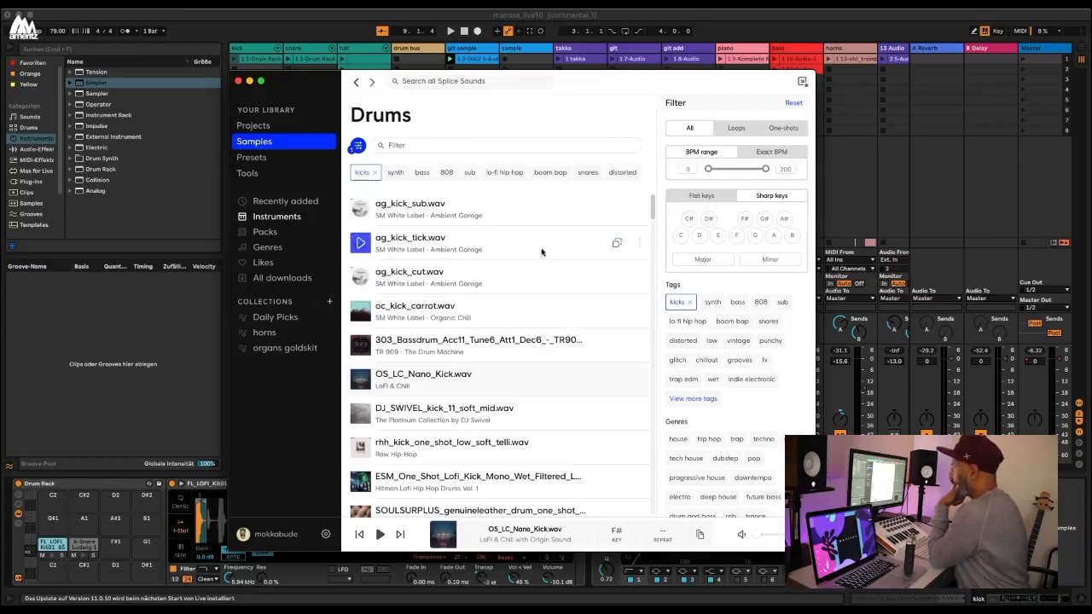
{"action": "left_click_drag", "start_coordinate": [459, 237], "coordinate": [500, 254]}
Return to Ableton Live and locate the Drum Rack device in the browser's Drums category.
{"action": "left_click", "coordinate": [58, 484]}
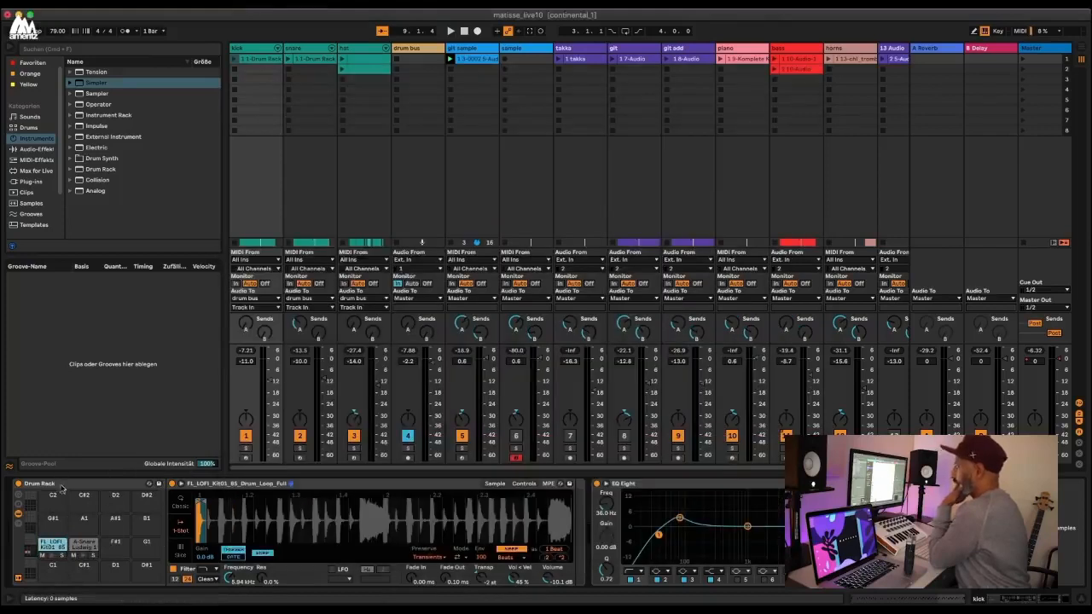
{"action": "left_click", "coordinate": [98, 491]}
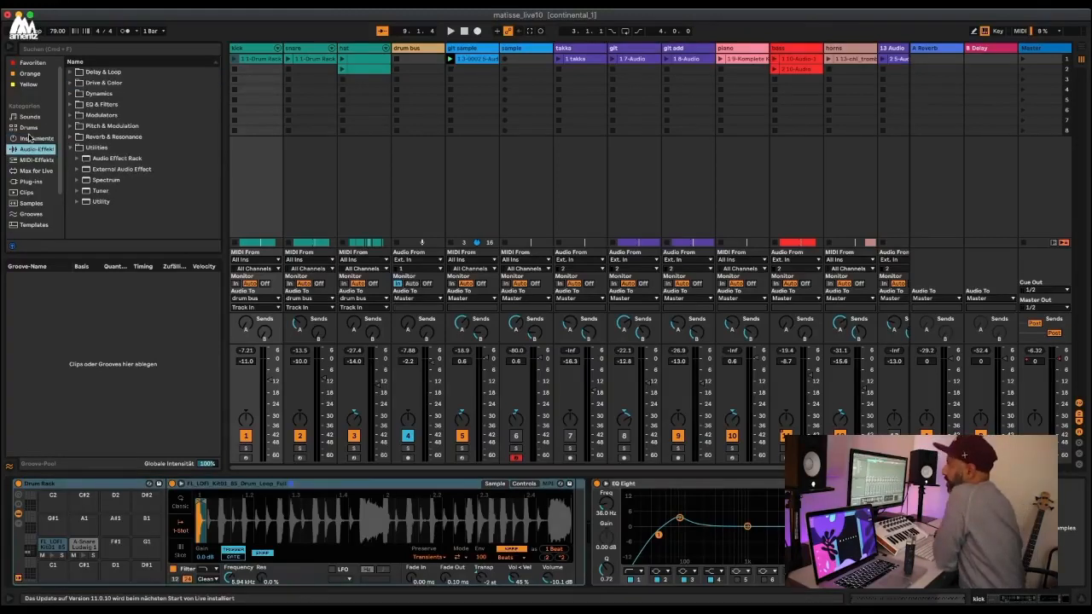
{"action": "left_click", "coordinate": [32, 139]}
{"action": "left_click", "coordinate": [29, 128]}
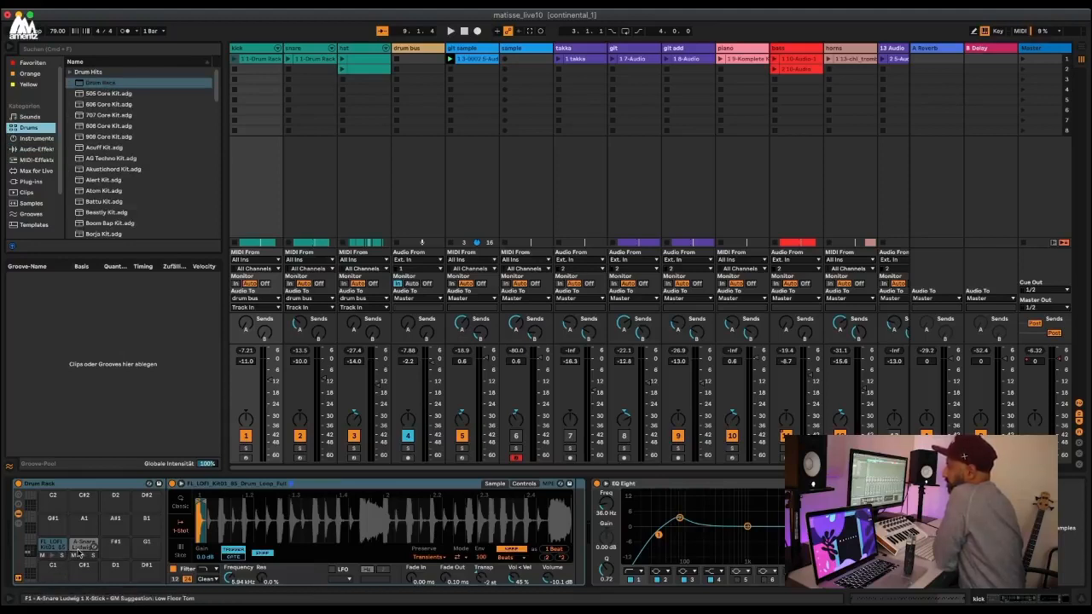
Arm the kick track and then the hat track to play their Drum Rack pads.
{"action": "left_click", "coordinate": [247, 459]}
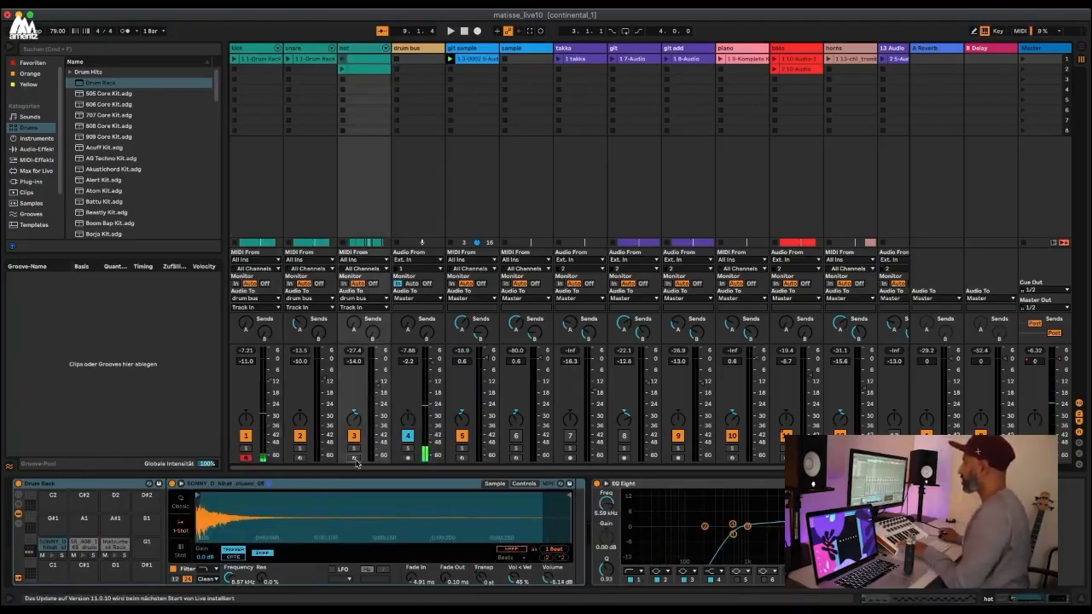
{"action": "left_click", "coordinate": [353, 456]}
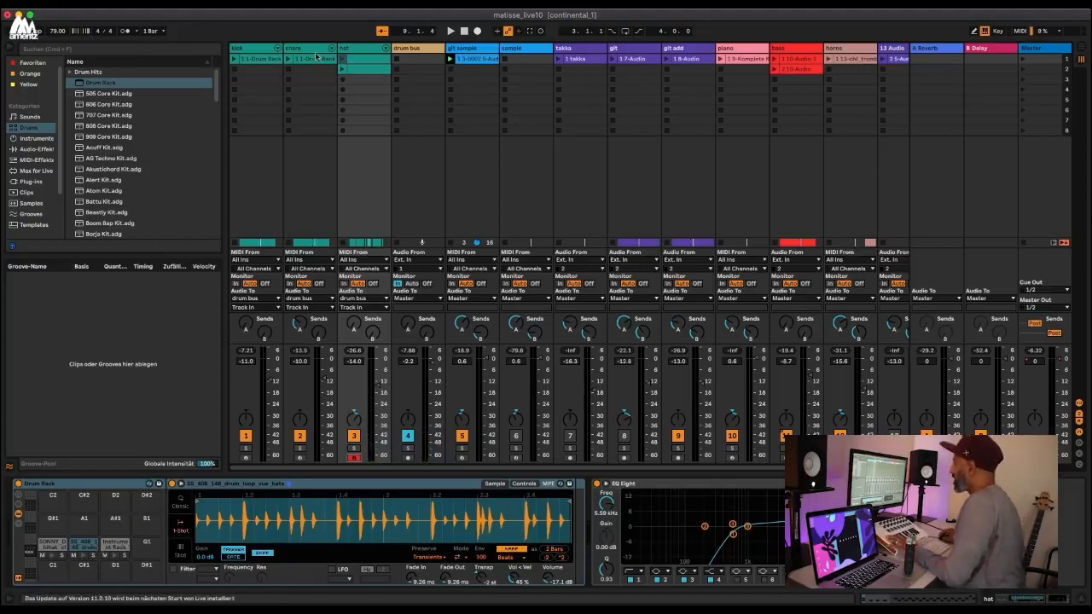
Show the kick track's devices, solo the drum bus and play the song from the start.
{"action": "left_click", "coordinate": [316, 56]}
{"action": "left_click", "coordinate": [261, 56]}
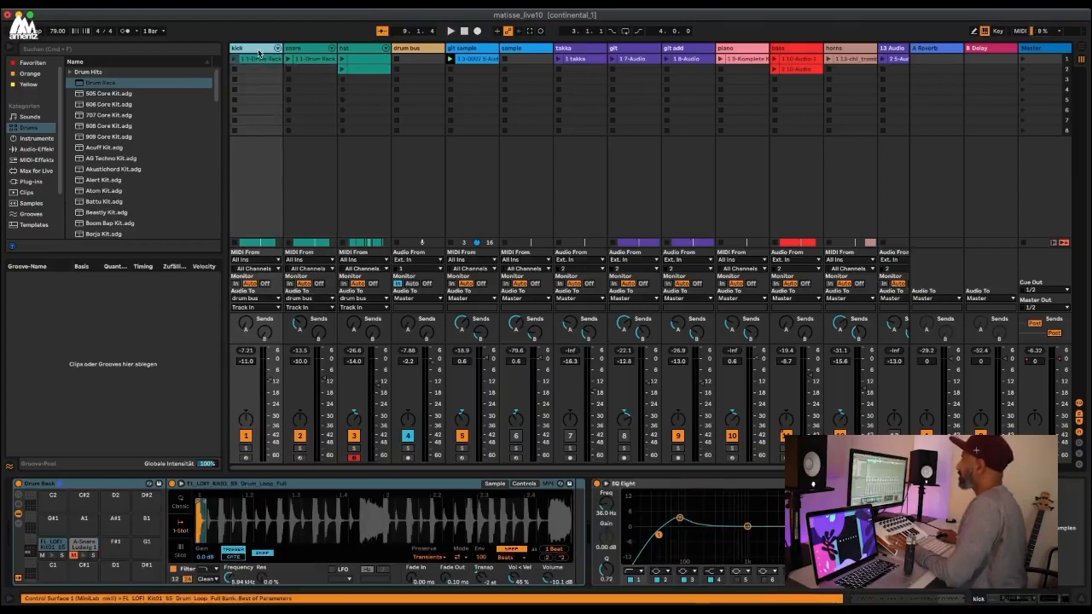
{"action": "left_click", "coordinate": [407, 448]}
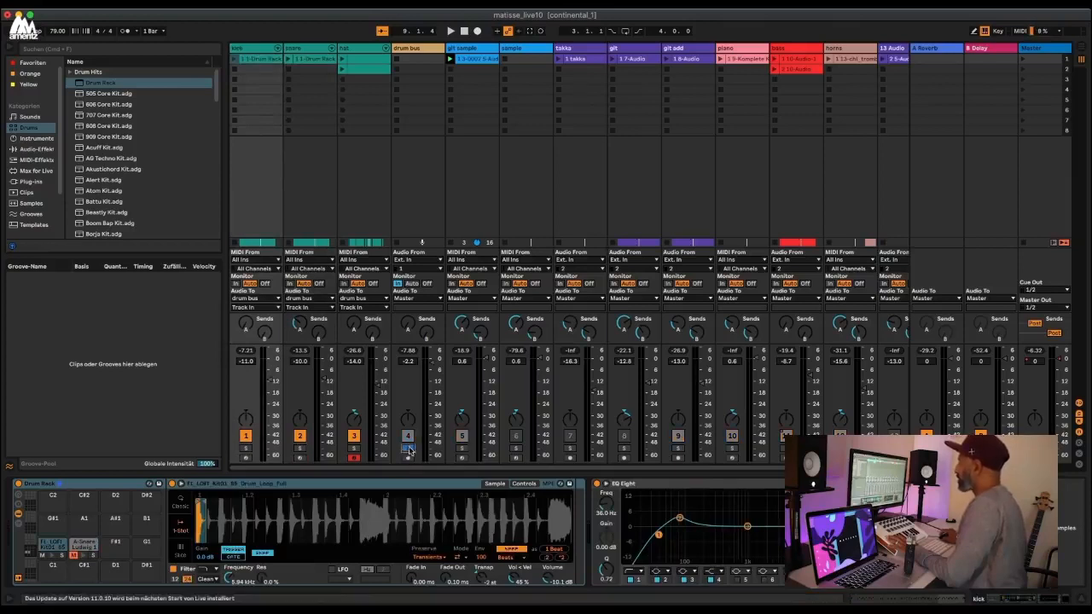
{"action": "left_click", "coordinate": [451, 30]}
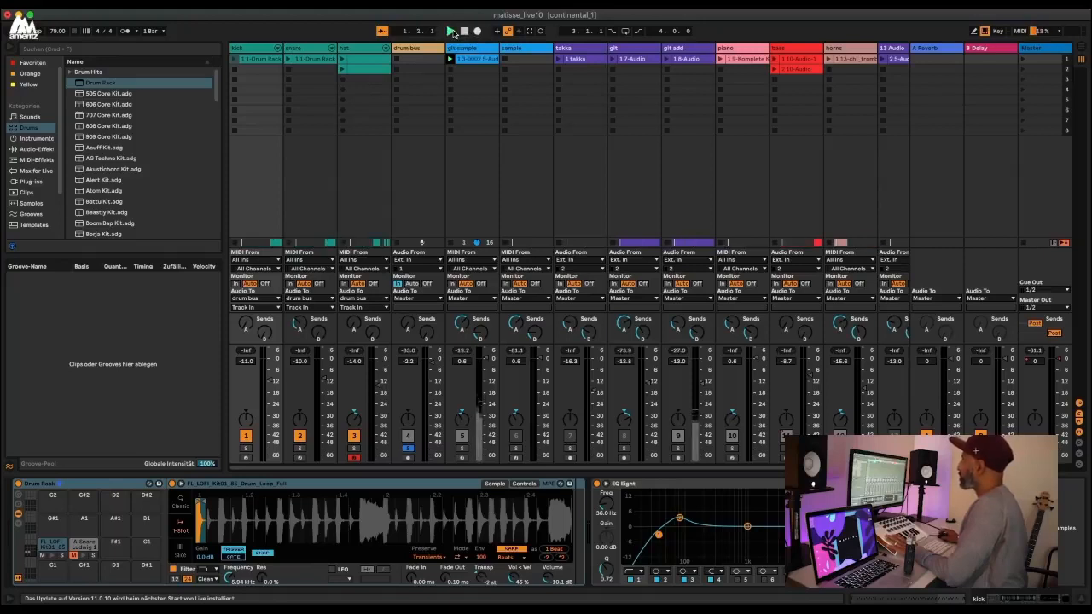
Switch to the arrangement, solo the git sample track together with the drum bus, and stop playback.
{"action": "key", "text": "Tab"}
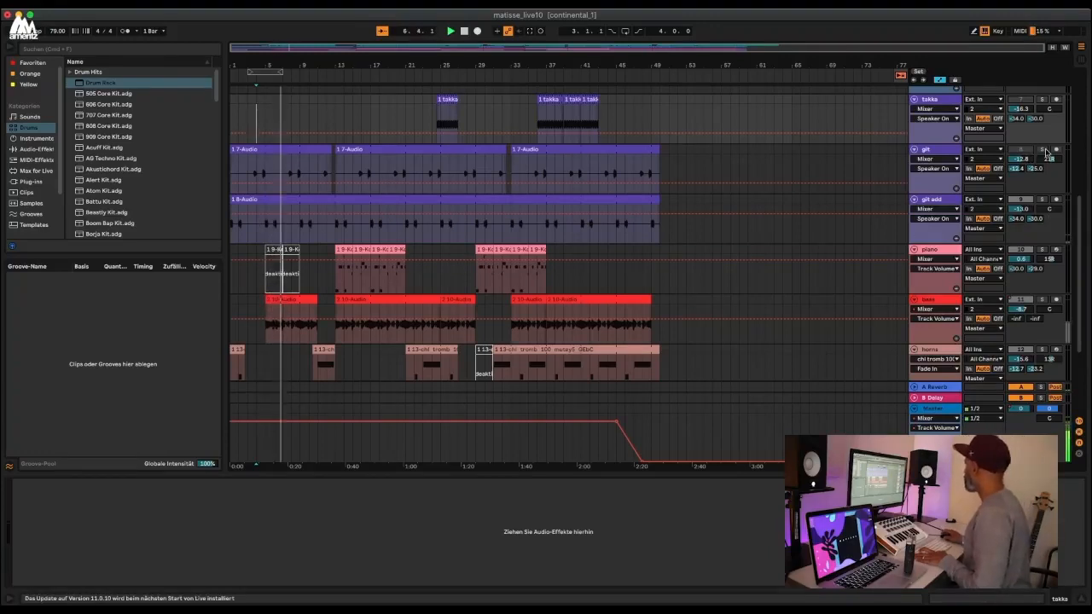
{"action": "scroll", "coordinate": [1042, 155], "scroll_direction": "up", "scroll_amount": 3}
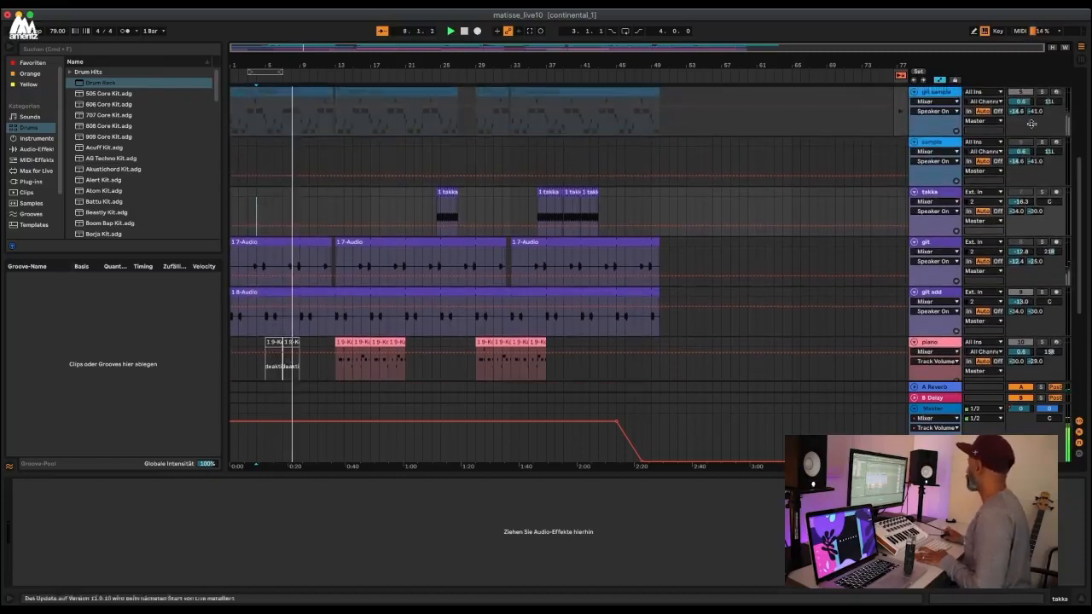
{"action": "scroll", "coordinate": [1037, 115], "scroll_direction": "up", "scroll_amount": 1}
{"action": "scroll", "coordinate": [1038, 115], "scroll_direction": "up", "scroll_amount": 1}
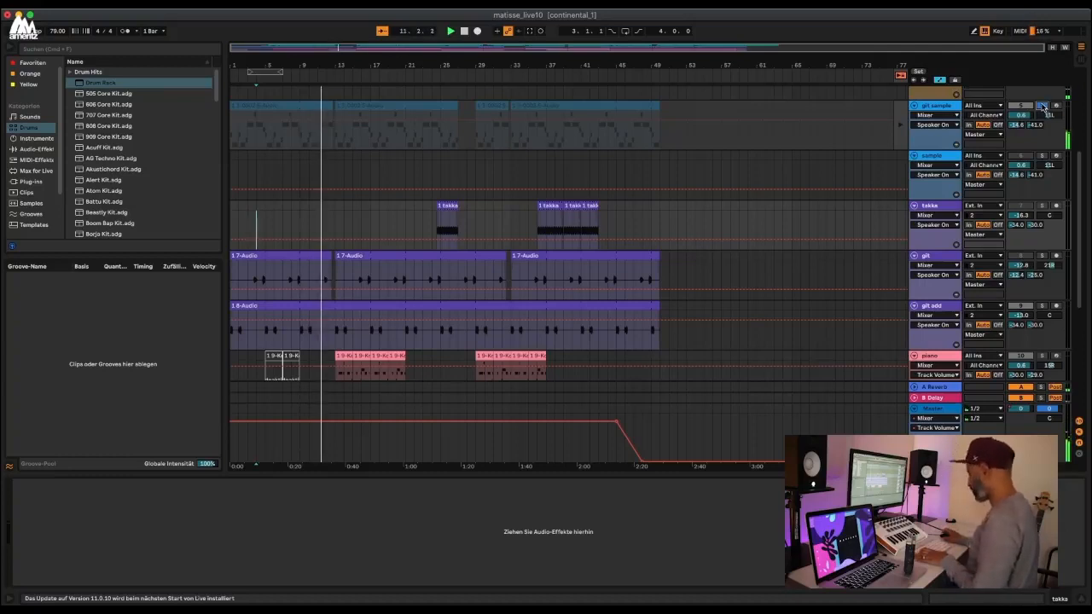
{"action": "key", "text": "space"}
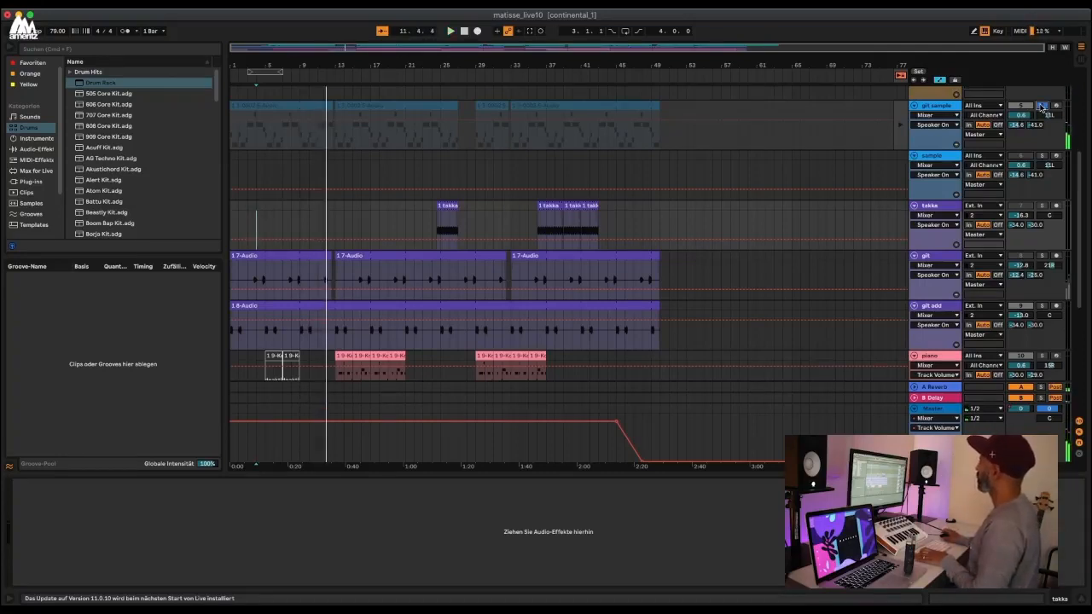
Look over the arrangement tracks from the kick down to the bass.
{"action": "scroll", "coordinate": [287, 236], "scroll_direction": "up", "scroll_amount": 5}
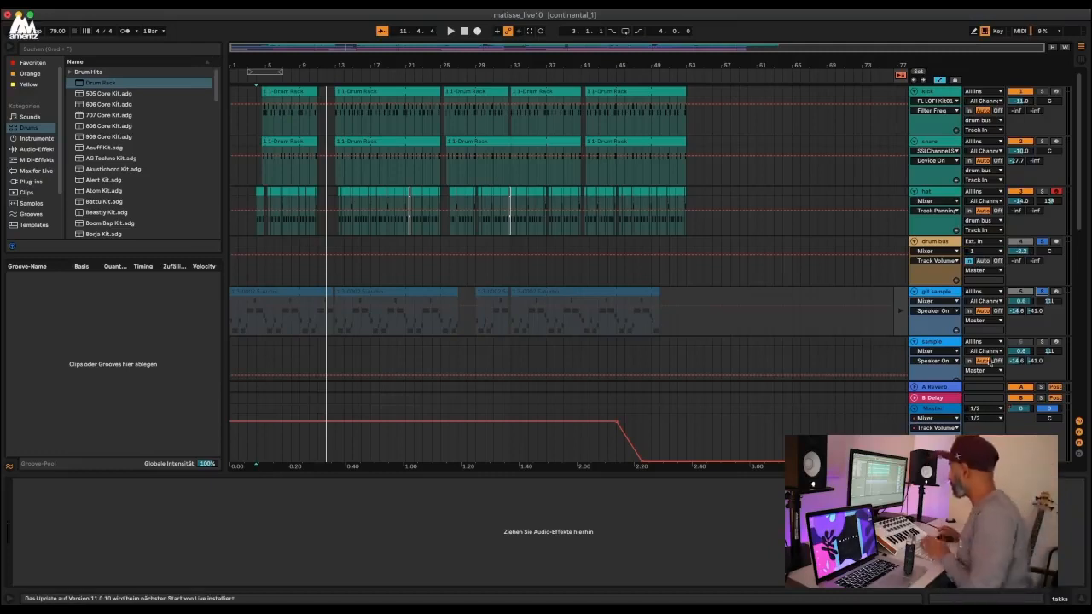
{"action": "scroll", "coordinate": [933, 314], "scroll_direction": "down", "scroll_amount": 5}
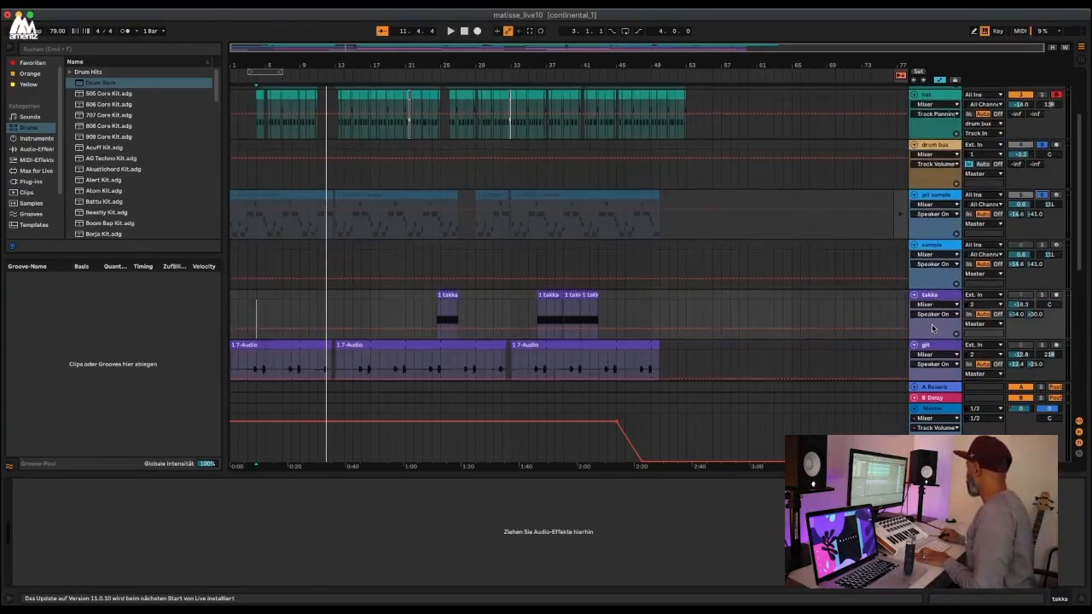
{"action": "scroll", "coordinate": [932, 327], "scroll_direction": "down", "scroll_amount": 2}
{"action": "scroll", "coordinate": [933, 327], "scroll_direction": "down", "scroll_amount": 4}
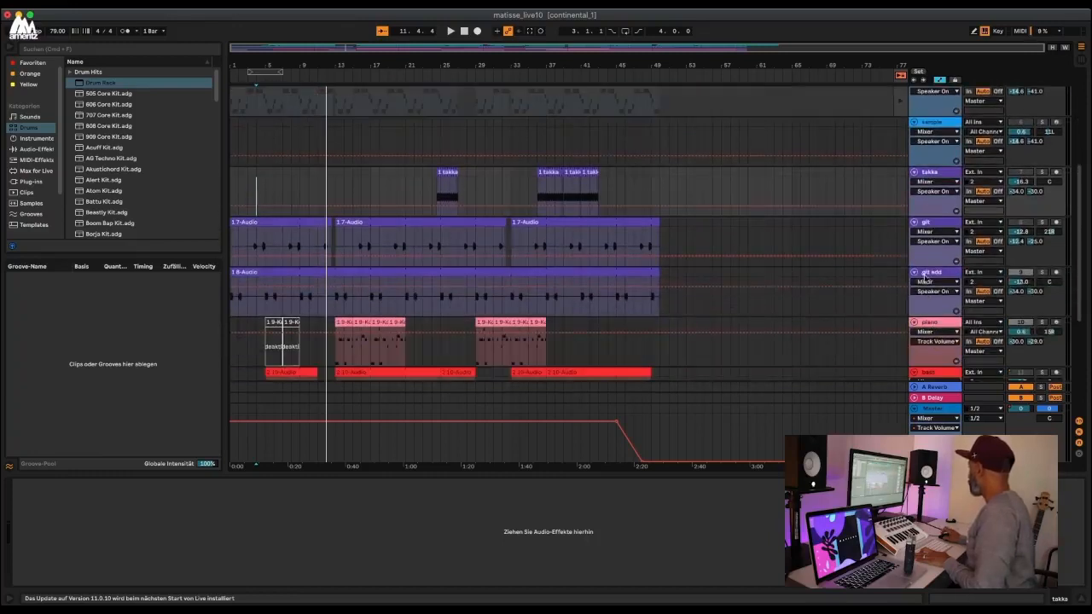
Solo the bass track and play the arrangement from bar 5.
{"action": "left_click", "coordinate": [928, 278]}
{"action": "scroll", "coordinate": [919, 358], "scroll_direction": "down", "scroll_amount": 5}
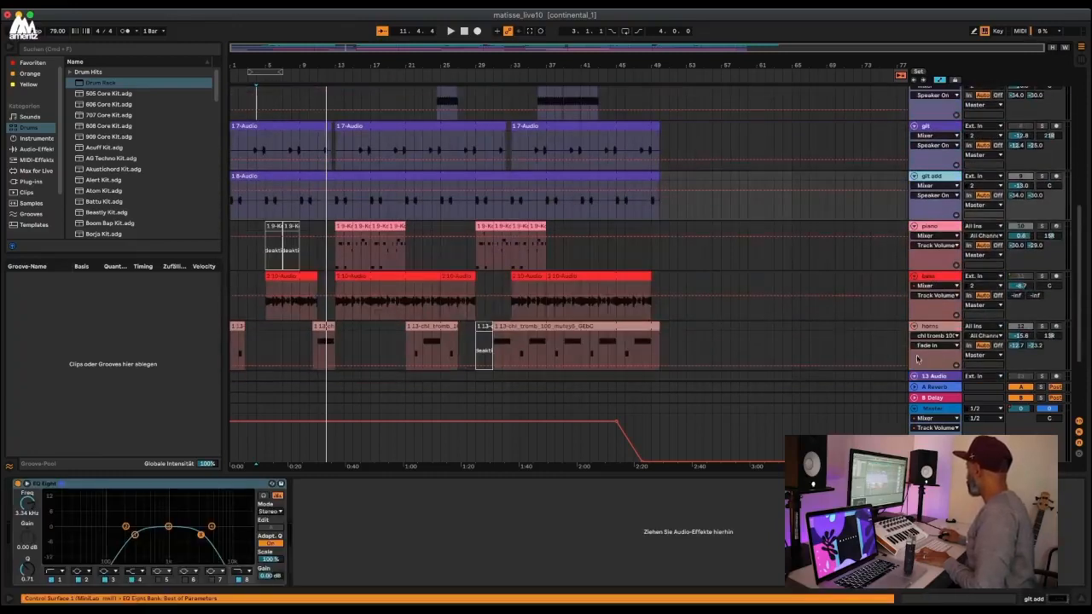
{"action": "left_click", "coordinate": [273, 288]}
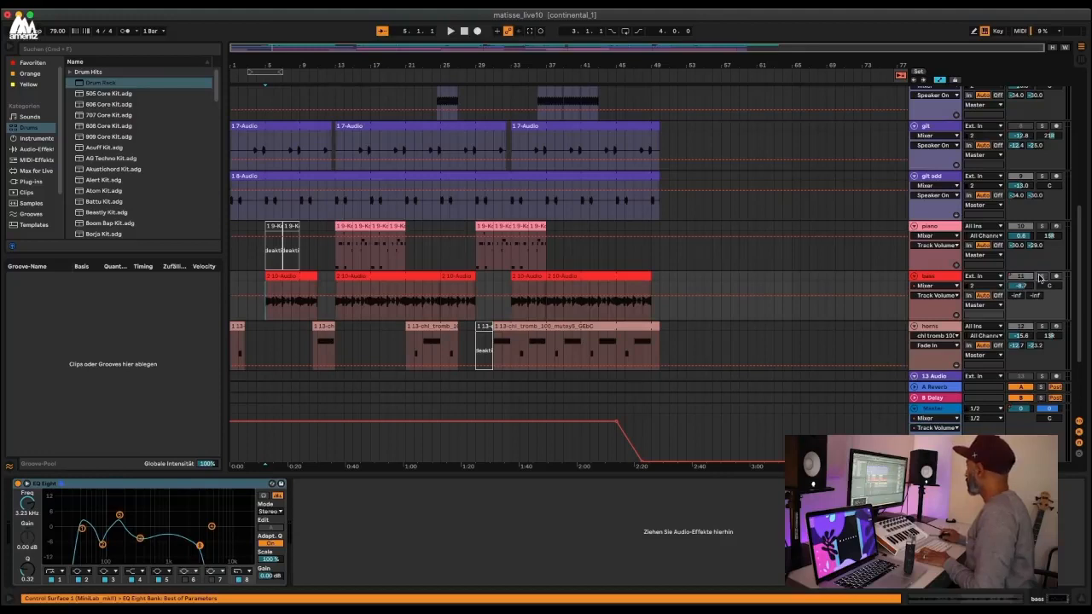
{"action": "key", "text": "space"}
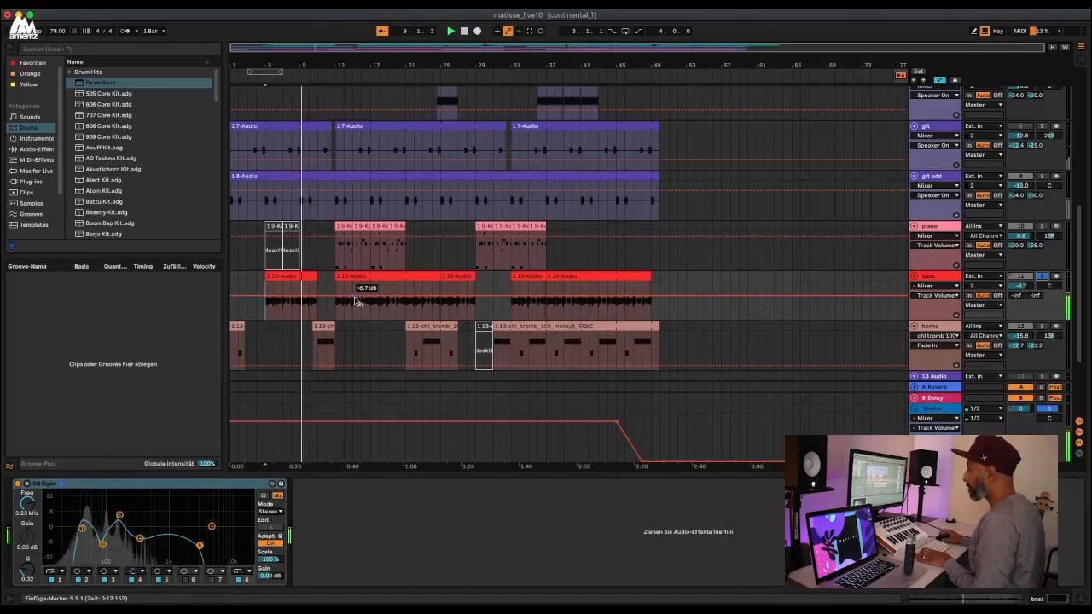
Solo the drum bus together with the bass, replay both from bar 5, and show the kick track's devices.
{"action": "scroll", "coordinate": [1035, 236], "scroll_direction": "up", "scroll_amount": 5}
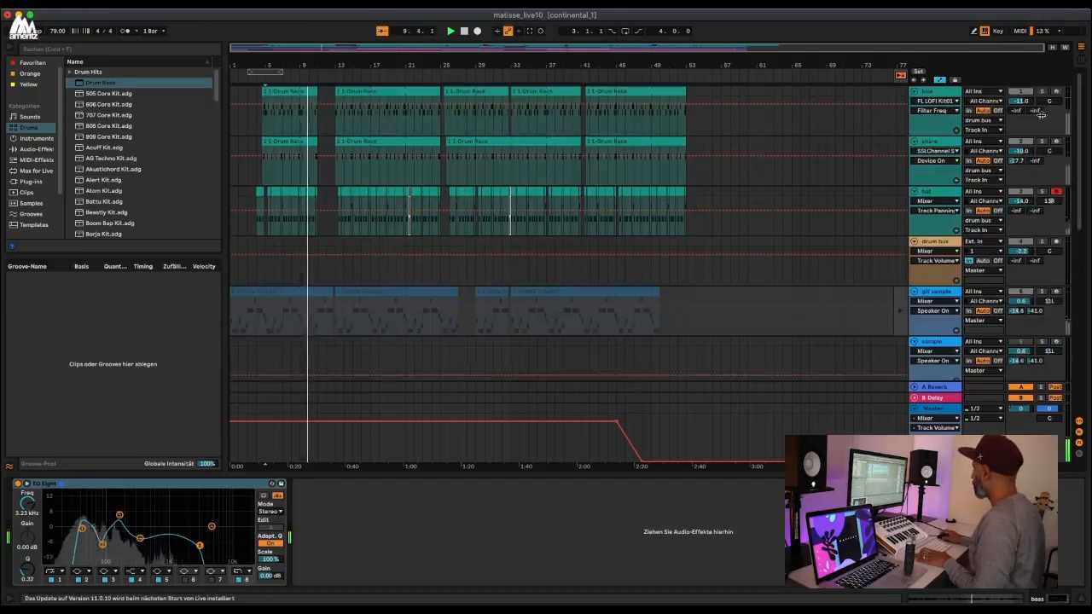
{"action": "left_click", "coordinate": [1041, 244]}
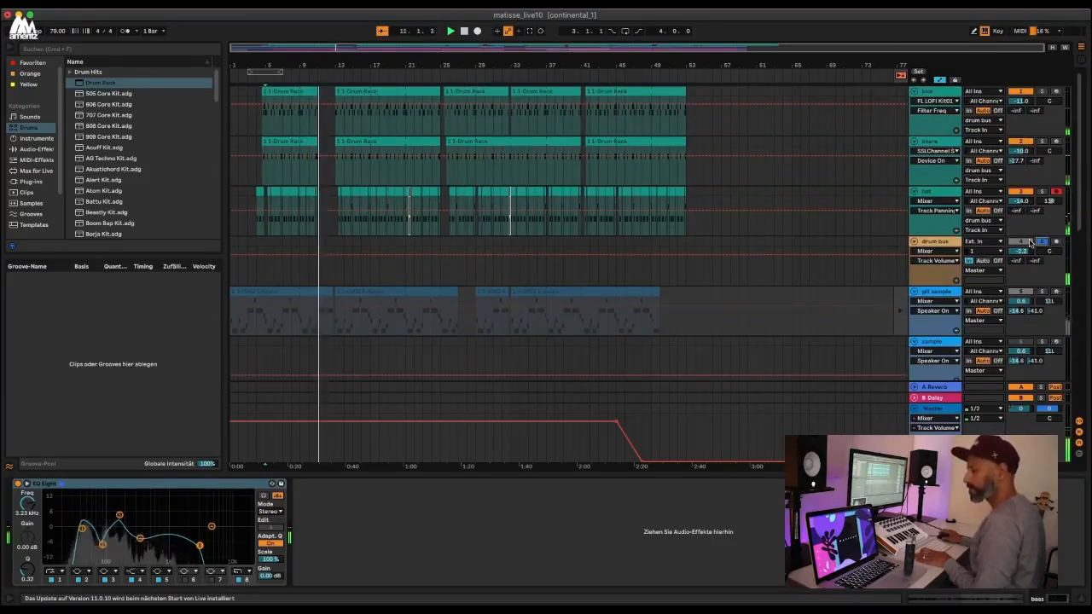
{"action": "key", "text": "space"}
{"action": "key", "text": "space"}
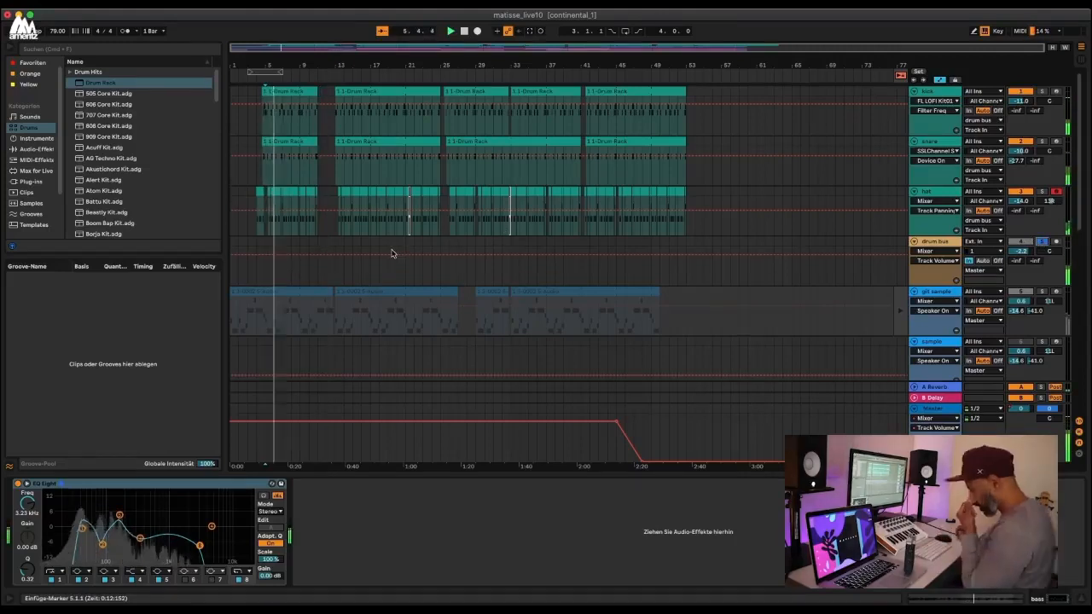
{"action": "left_click", "coordinate": [930, 91]}
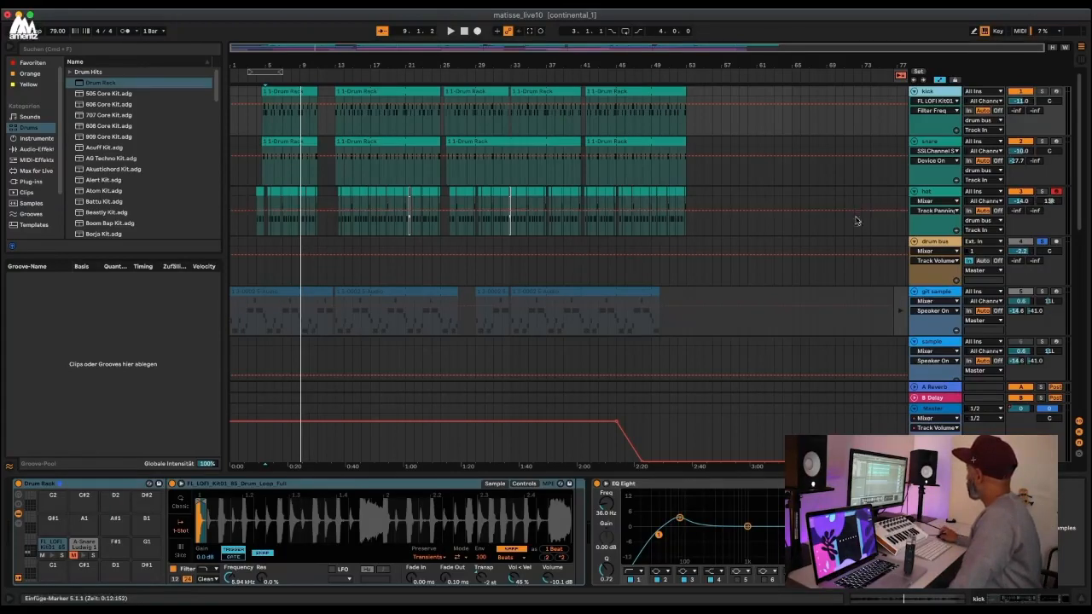
Show the bass track's EQ Eight and inspect its low-cut, bass, low-mid and high-frequency bands one by one.
{"action": "scroll", "coordinate": [865, 242], "scroll_direction": "down", "scroll_amount": 2}
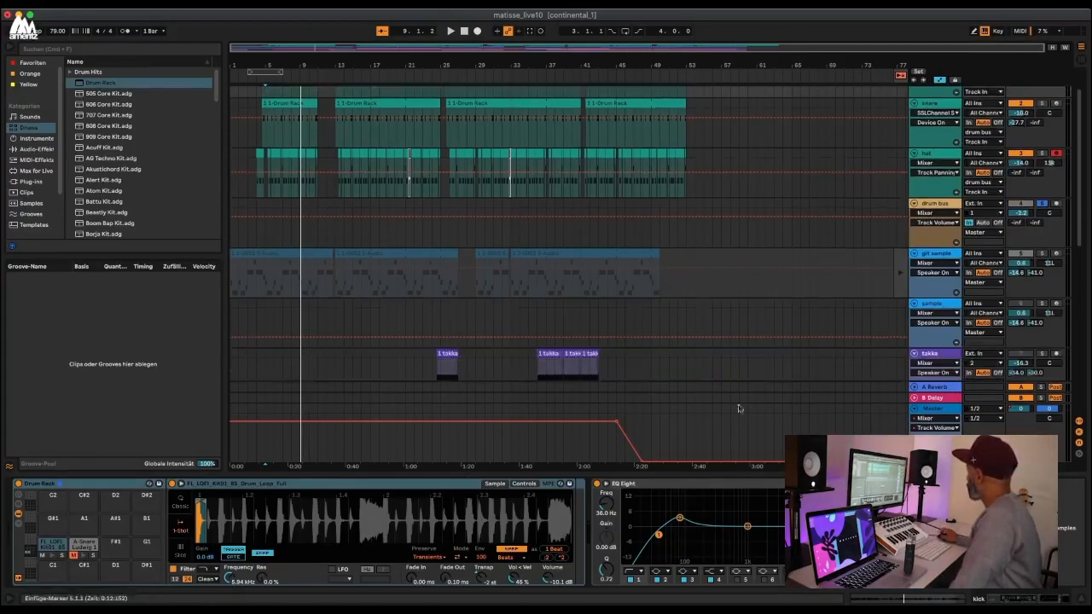
{"action": "scroll", "coordinate": [954, 334], "scroll_direction": "down", "scroll_amount": 6}
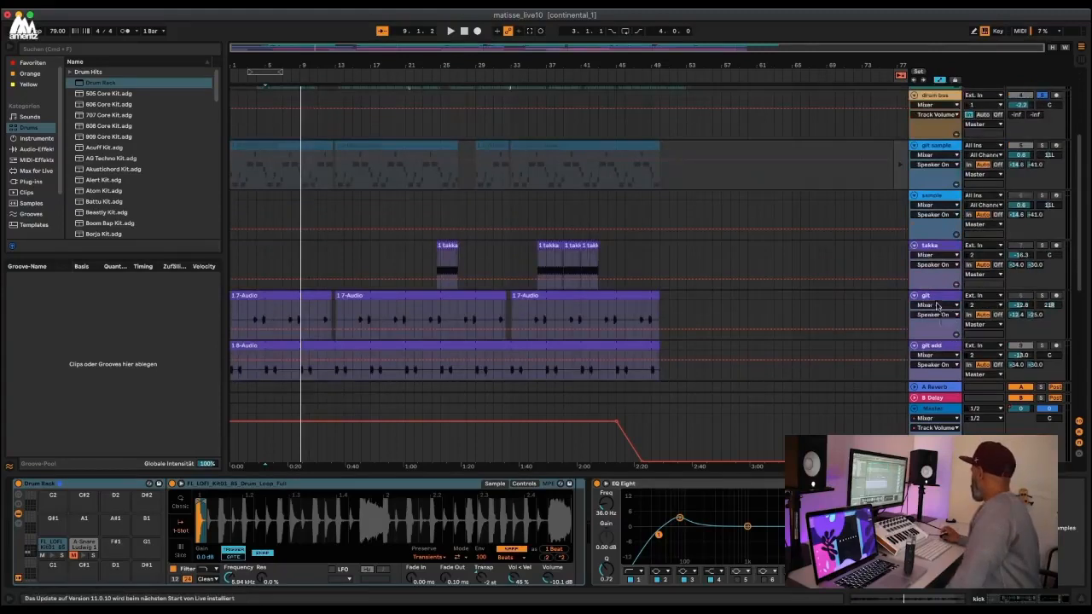
{"action": "scroll", "coordinate": [936, 305], "scroll_direction": "down", "scroll_amount": 3}
{"action": "left_click", "coordinate": [936, 317]}
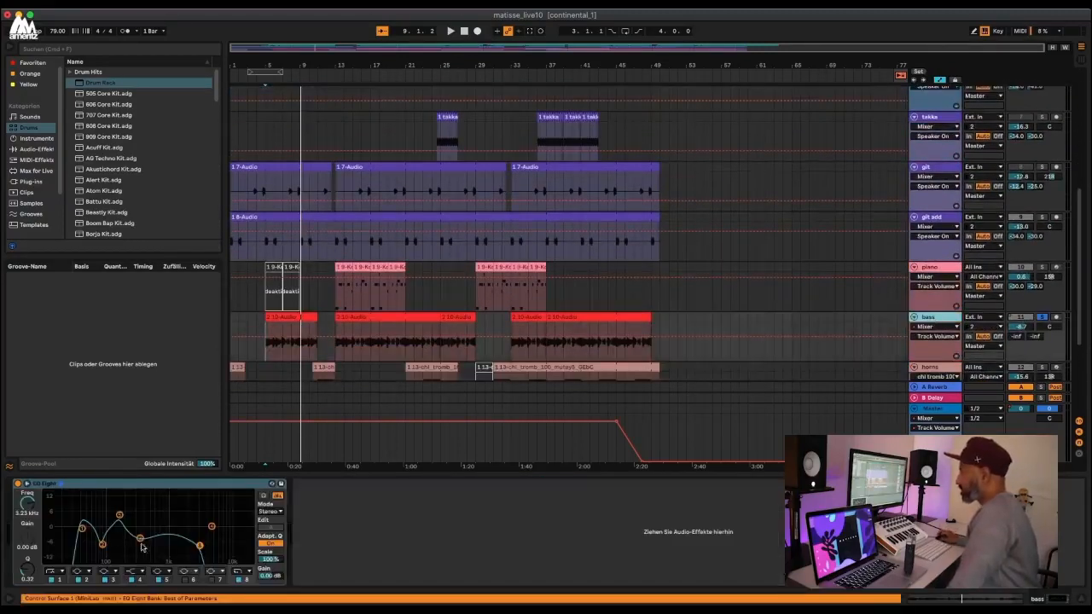
{"action": "left_click", "coordinate": [82, 529]}
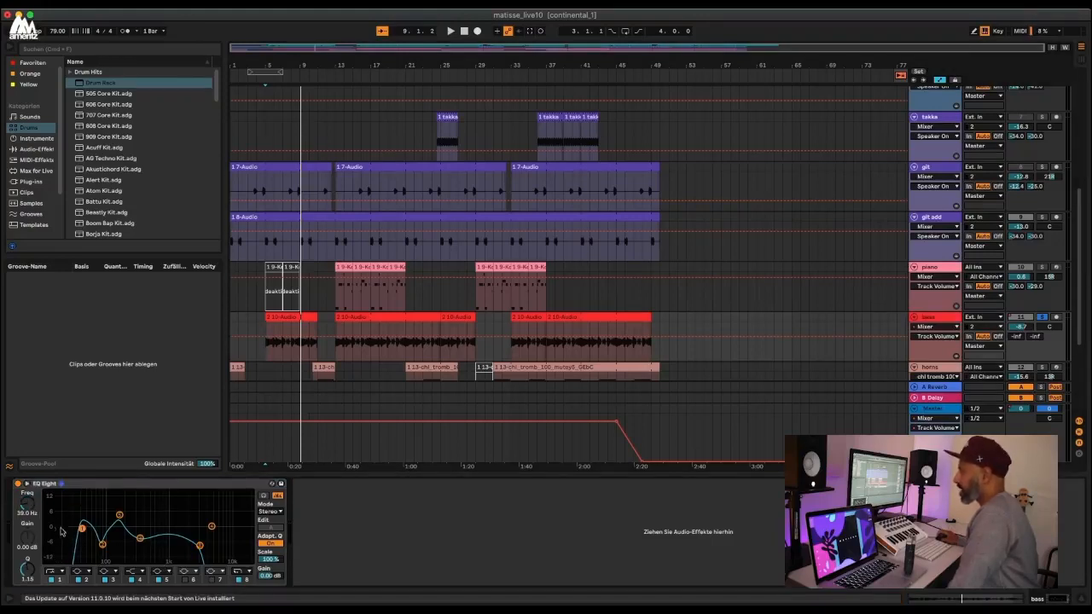
{"action": "left_click", "coordinate": [103, 545]}
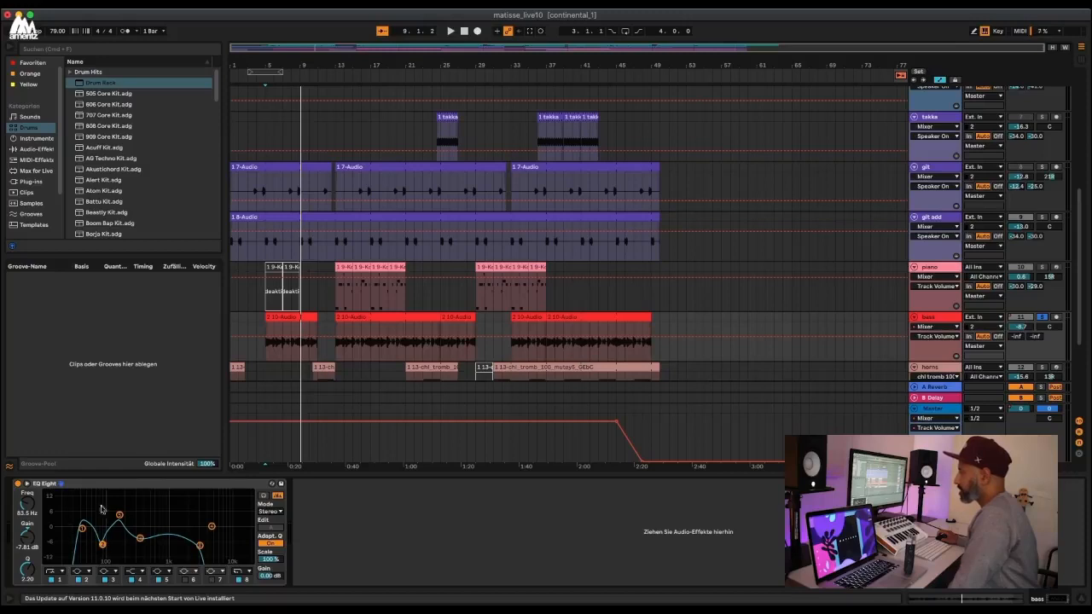
{"action": "left_click", "coordinate": [141, 541]}
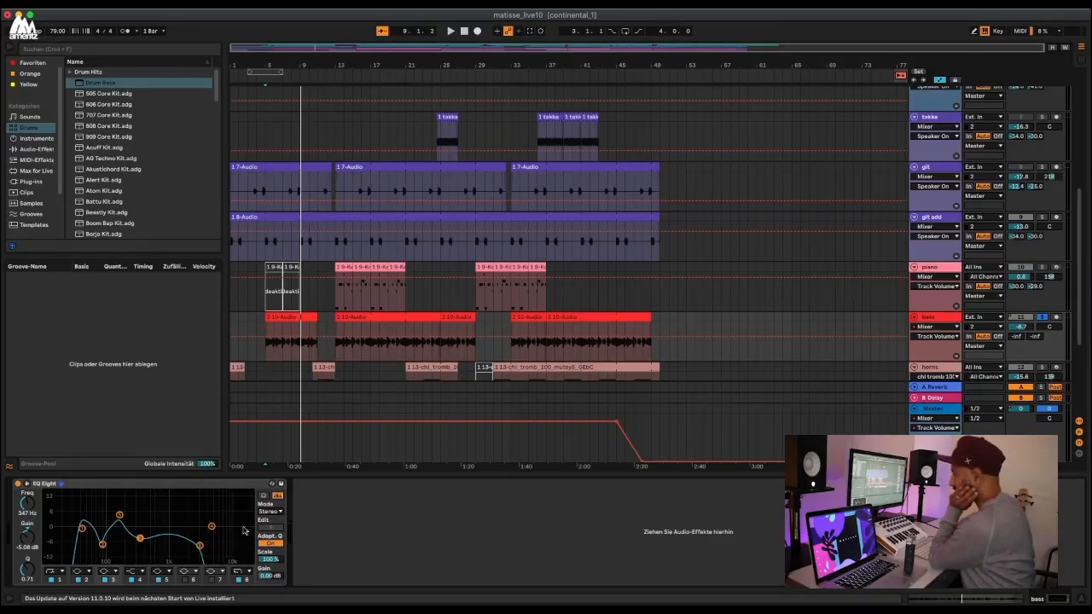
{"action": "left_click", "coordinate": [211, 526]}
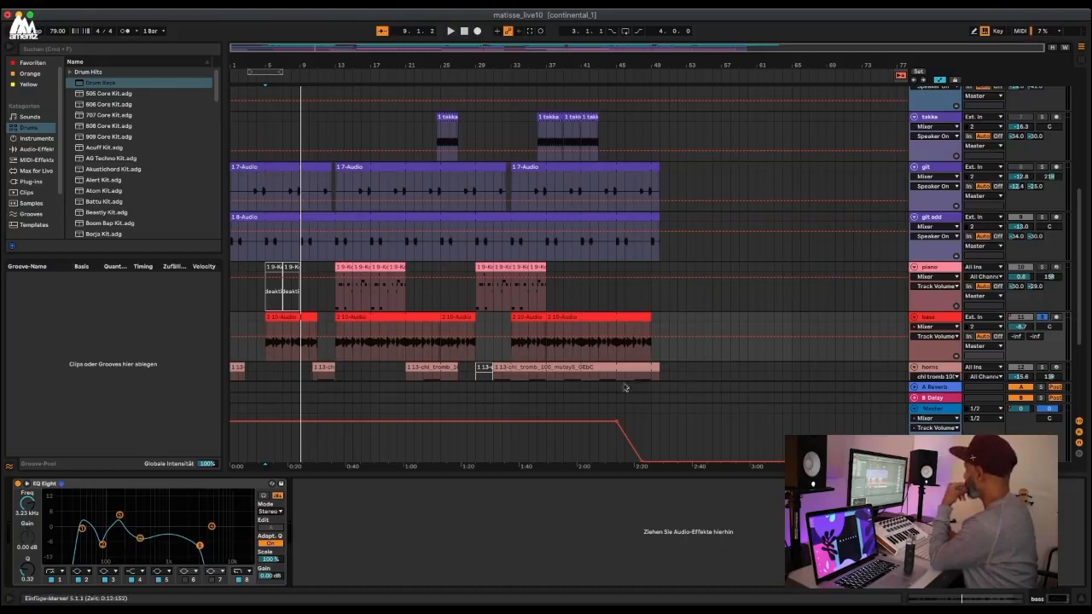
Compare the bass with EQ Eight bypassed and active during playback from bar 5, leaving the EQ on.
{"action": "left_click", "coordinate": [18, 484]}
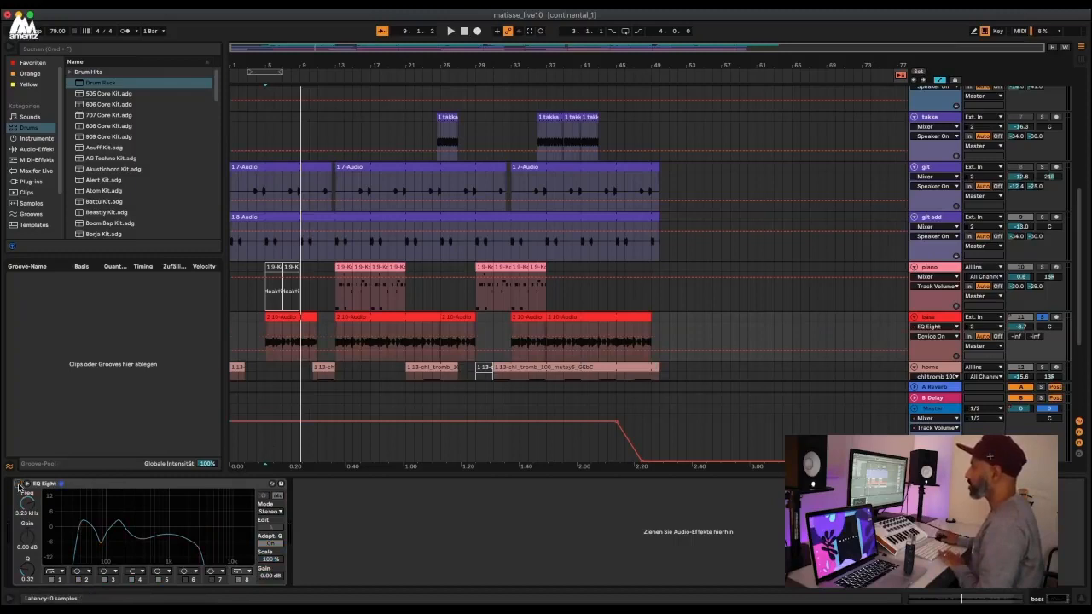
{"action": "key", "text": "space"}
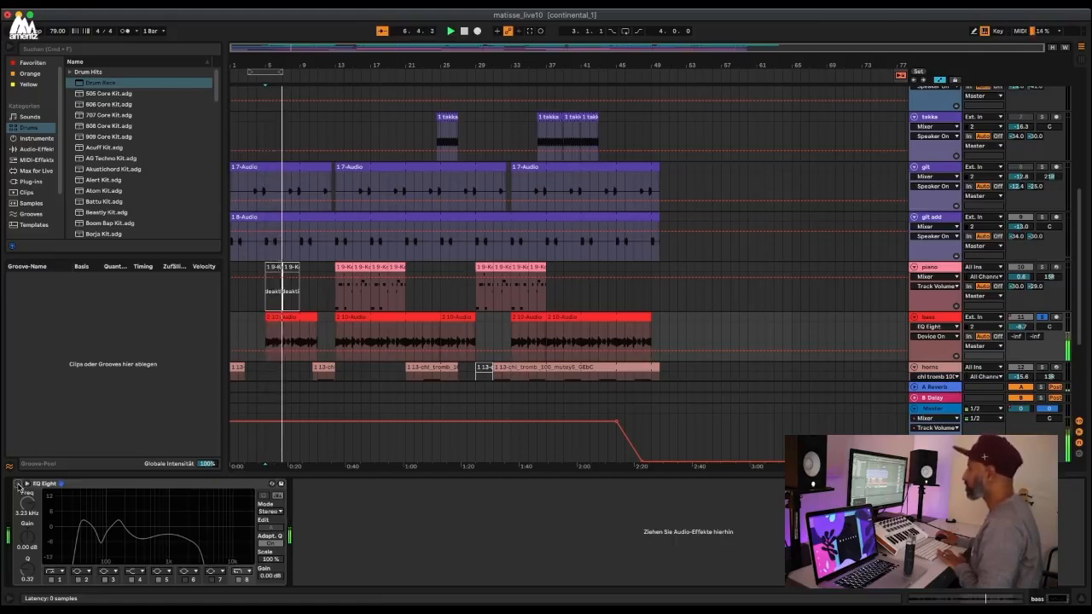
{"action": "left_click", "coordinate": [18, 485]}
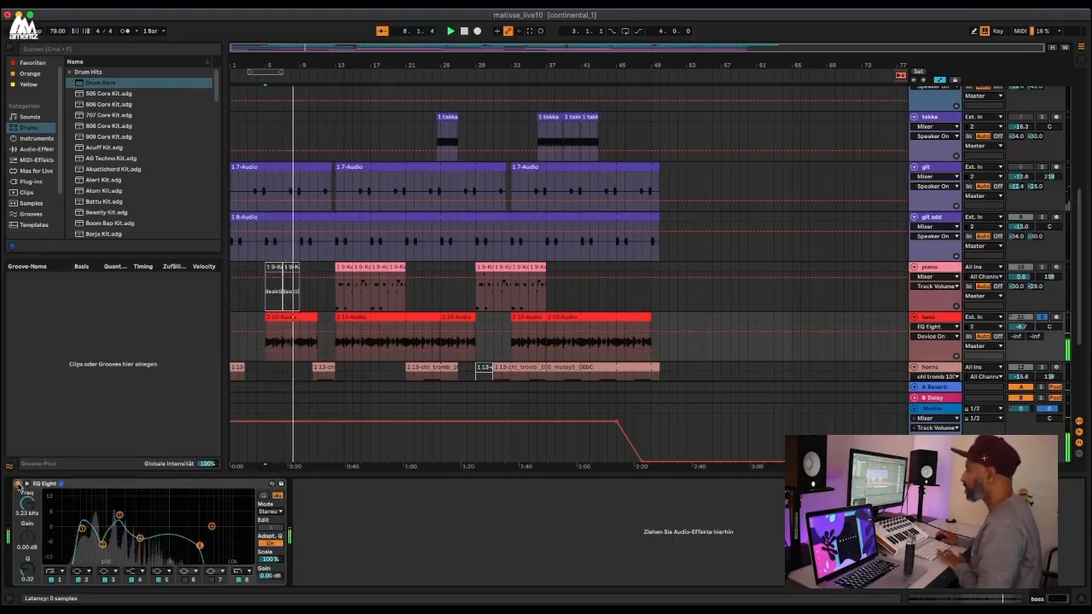
{"action": "left_click", "coordinate": [18, 484]}
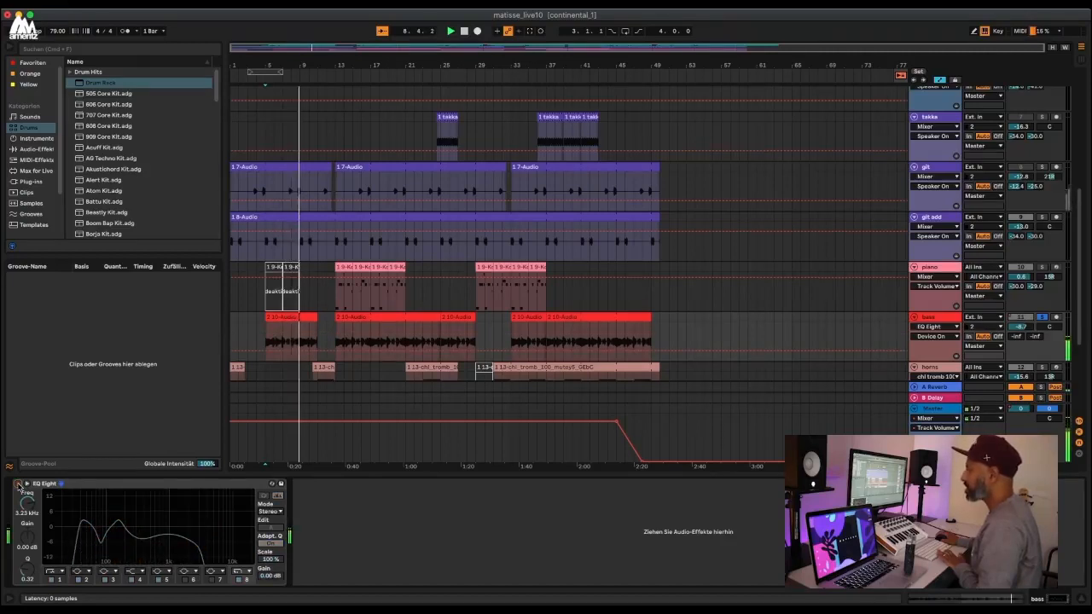
{"action": "left_click", "coordinate": [18, 485]}
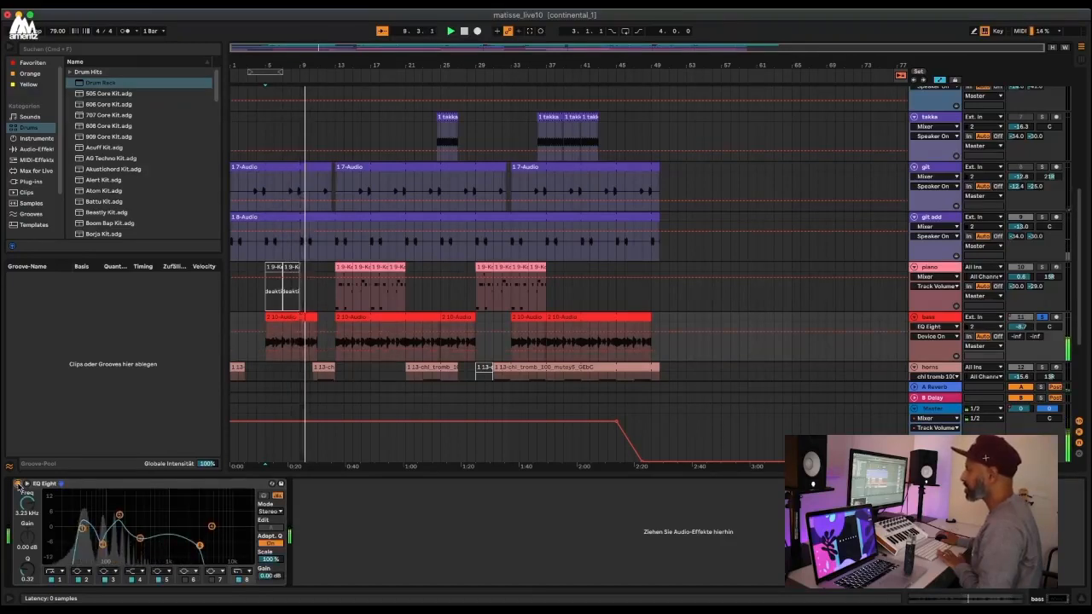
{"action": "left_click", "coordinate": [18, 484]}
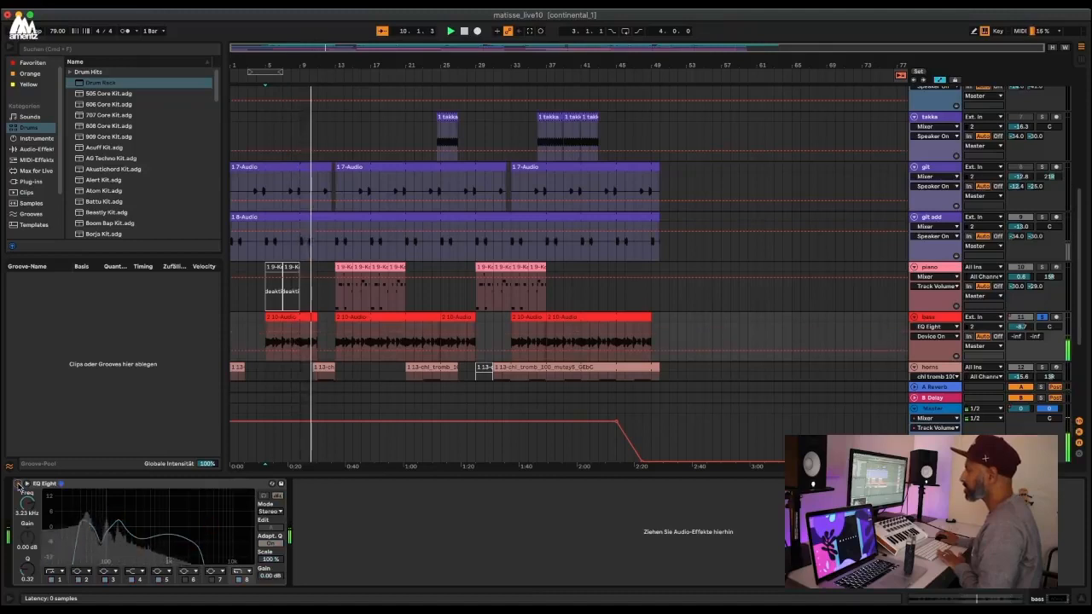
{"action": "left_click", "coordinate": [17, 485]}
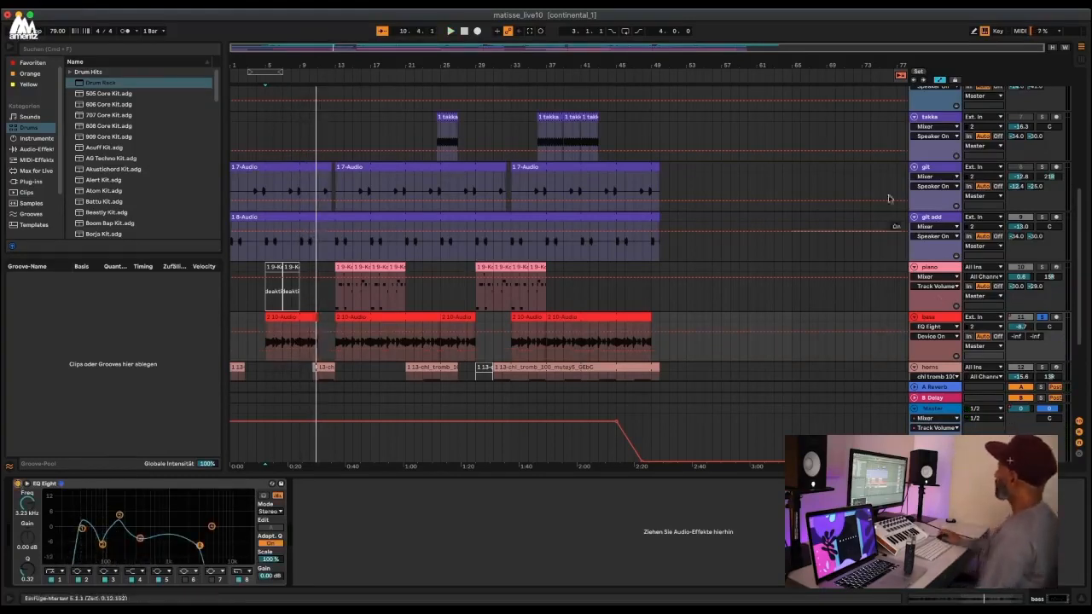
Clear the solo from the drum bus and bass so that all tracks can be heard.
{"action": "scroll", "coordinate": [325, 255], "scroll_direction": "down", "scroll_amount": 3}
{"action": "scroll", "coordinate": [325, 255], "scroll_direction": "up", "scroll_amount": 2}
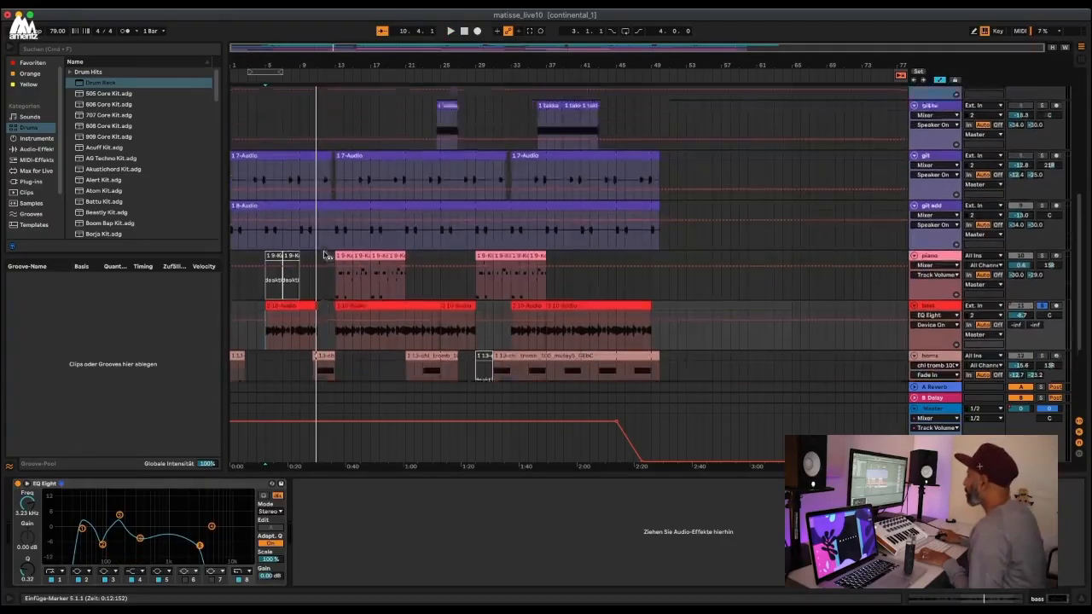
{"action": "scroll", "coordinate": [327, 251], "scroll_direction": "up", "scroll_amount": 5}
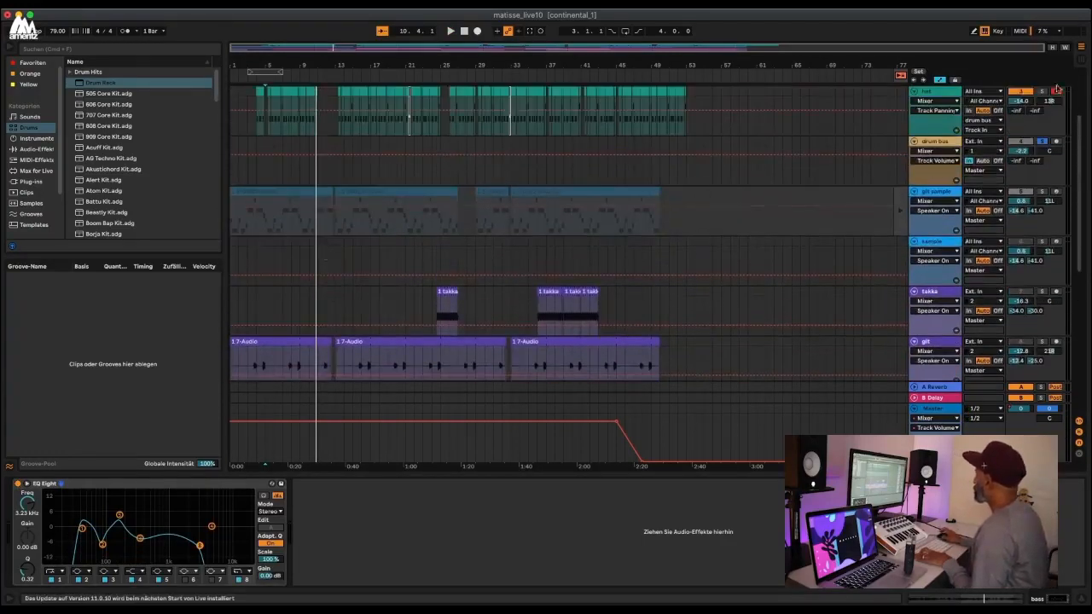
{"action": "left_click", "coordinate": [1042, 141]}
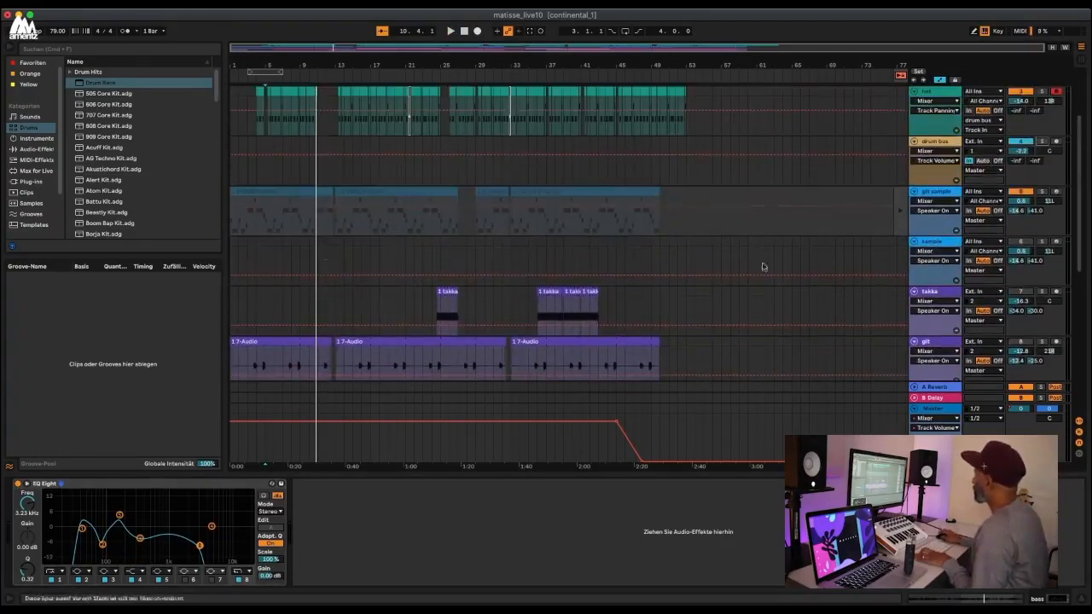
Select the horns clip between bars 10 and 13, start playback, and solo the horns track.
{"action": "scroll", "coordinate": [764, 267], "scroll_direction": "down", "scroll_amount": 5}
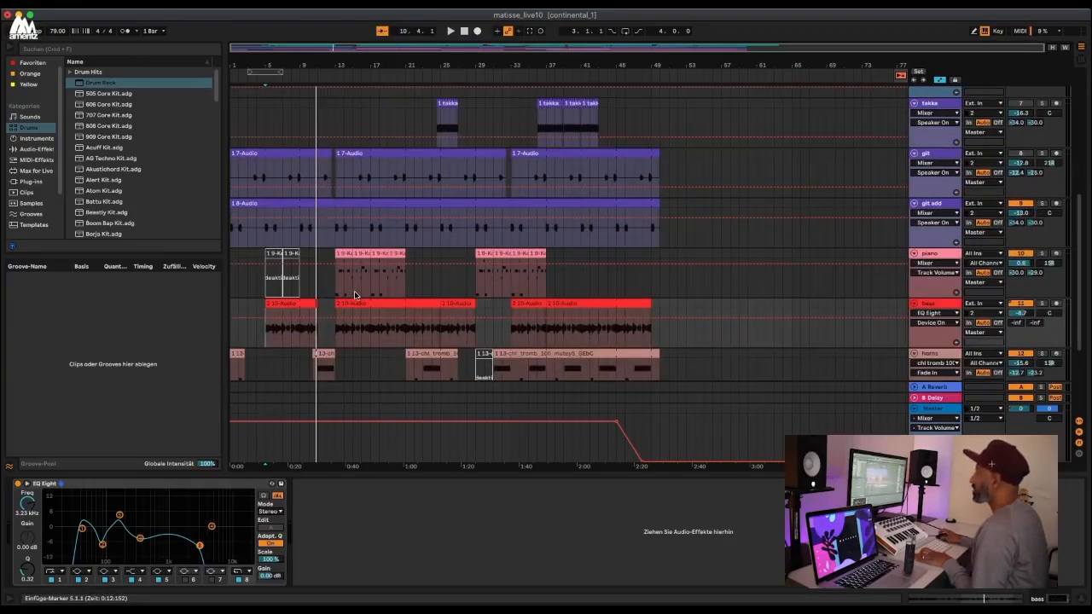
{"action": "scroll", "coordinate": [356, 295], "scroll_direction": "down", "scroll_amount": 3}
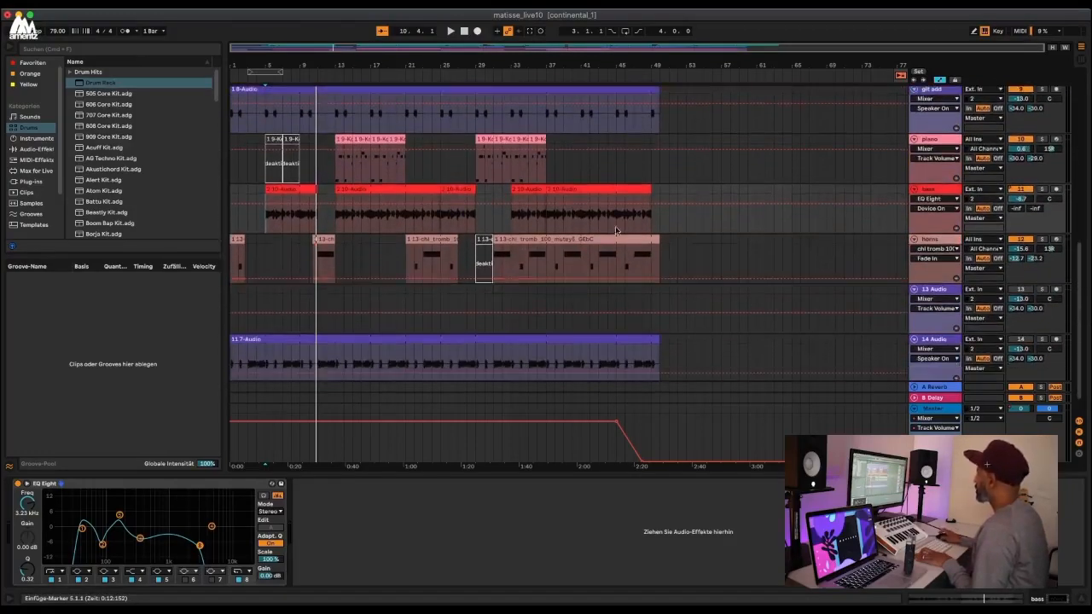
{"action": "left_click", "coordinate": [313, 258]}
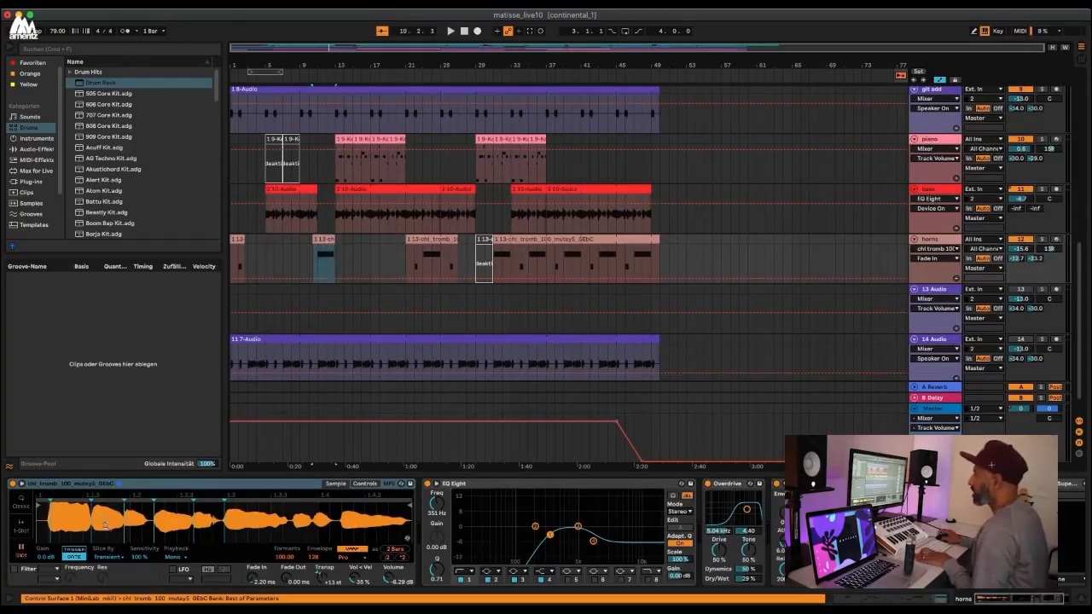
{"action": "left_click", "coordinate": [323, 268]}
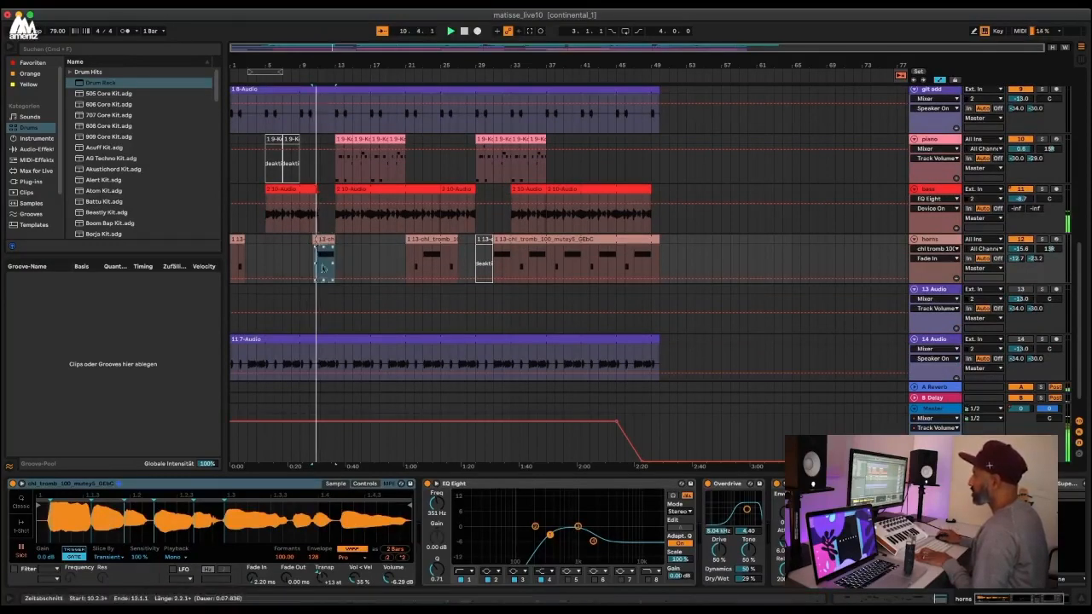
{"action": "left_click", "coordinate": [1042, 243]}
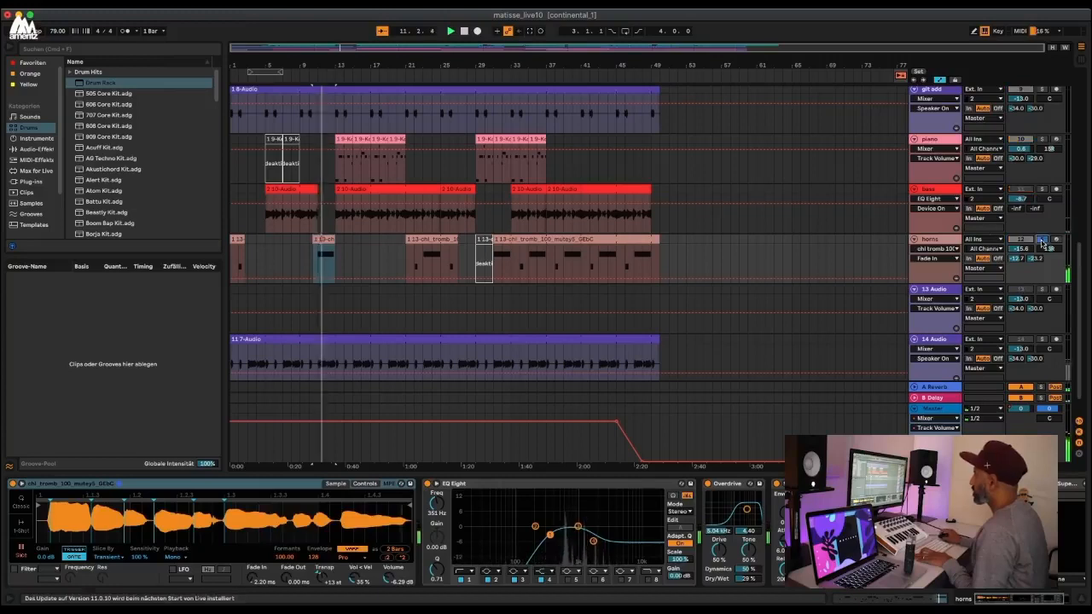
Lower the trombone sample's transposition in Simpler, replay the horns clip for comparison, and restore the transposition to +13 st.
{"action": "left_click", "coordinate": [116, 488]}
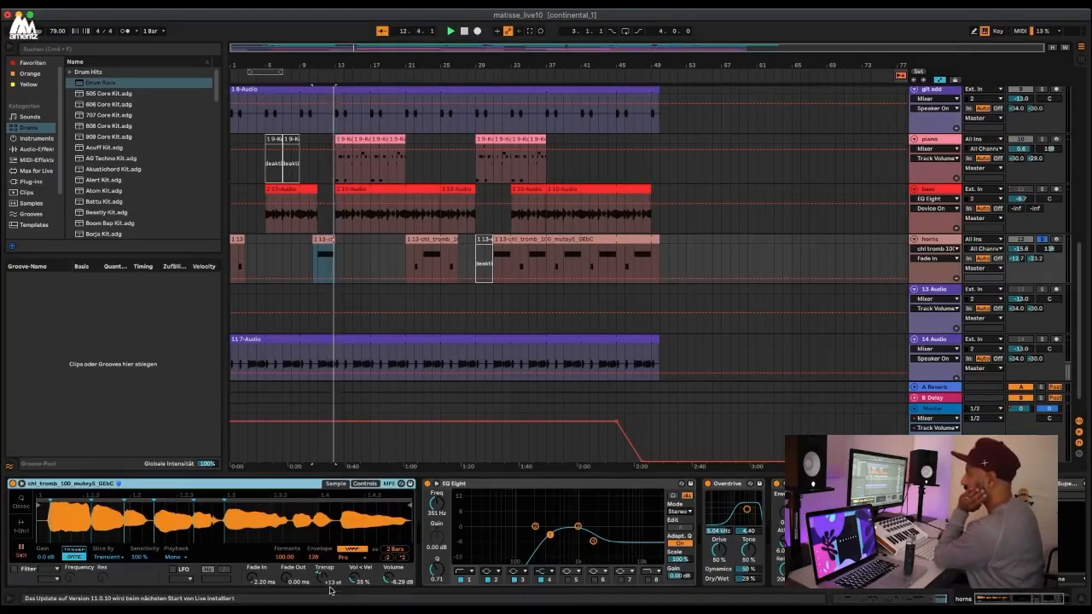
{"action": "left_click_drag", "start_coordinate": [323, 578], "coordinate": [324, 604]}
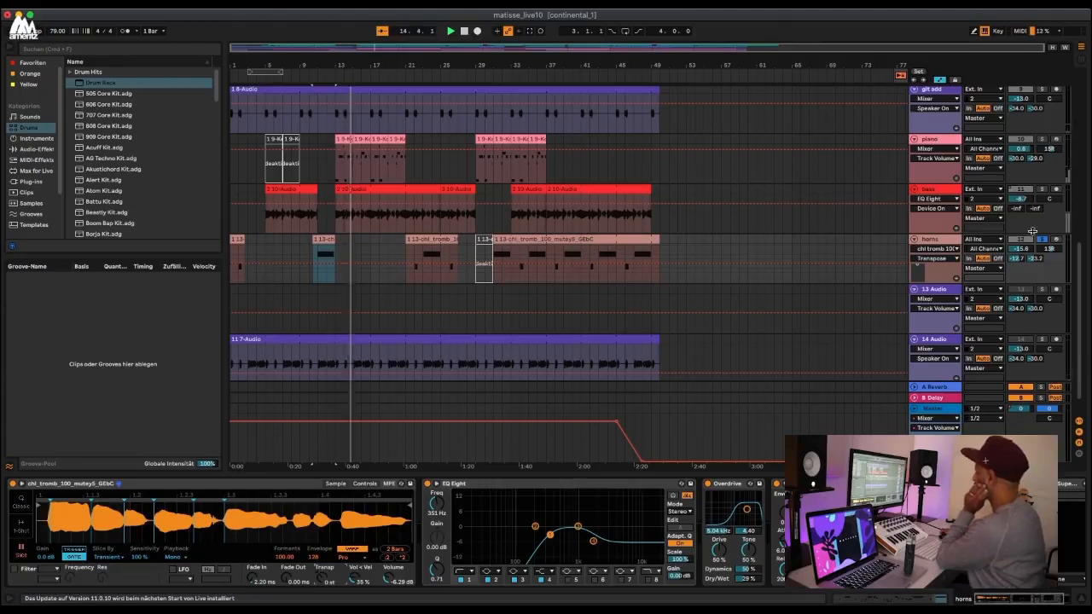
{"action": "key", "text": "space"}
{"action": "key", "text": "space"}
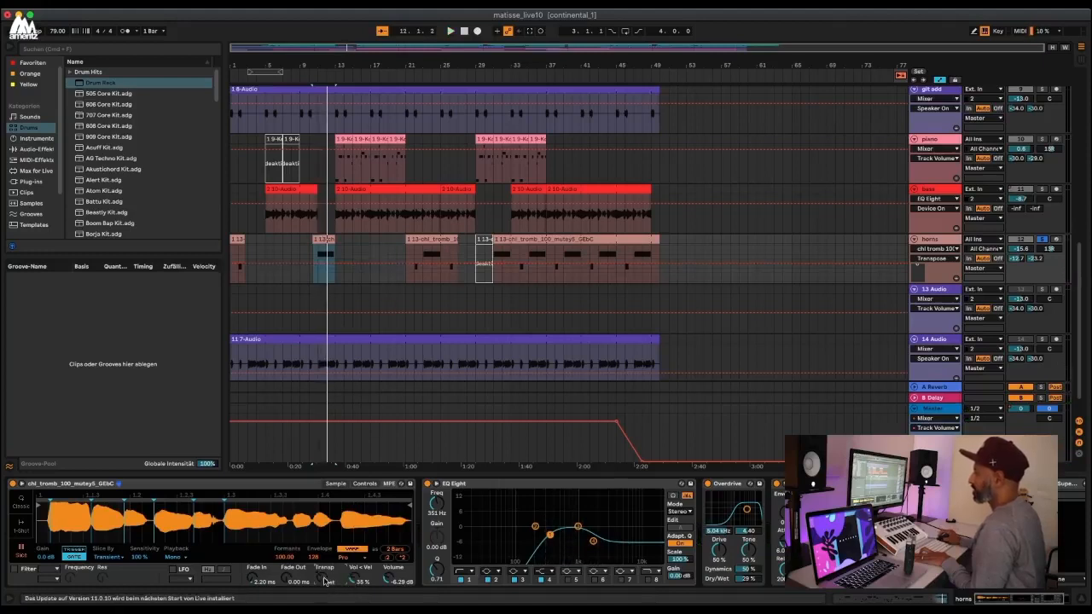
{"action": "left_click_drag", "start_coordinate": [324, 579], "coordinate": [324, 567]}
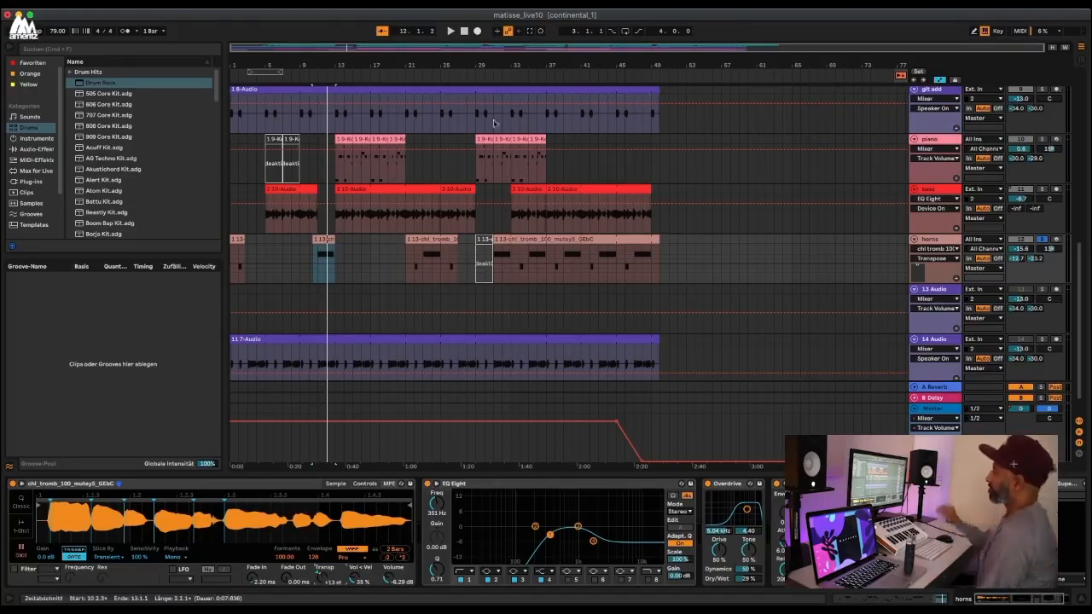
Select the ValhallaSupermassive device in the horns chain, and return to the trombone sample's Transpose parameter.
{"action": "left_click", "coordinate": [1048, 484]}
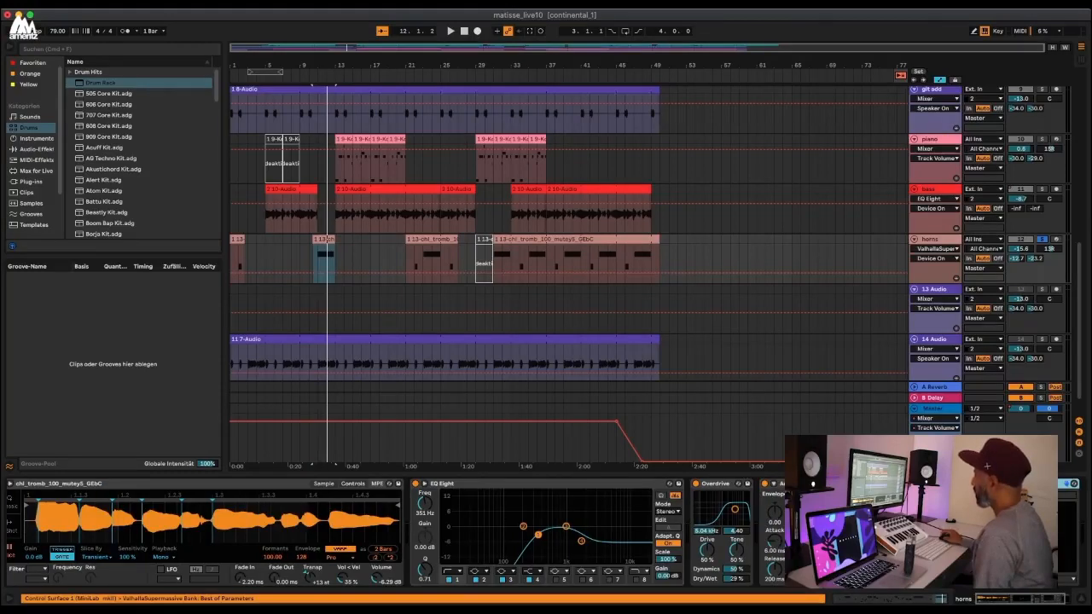
{"action": "left_click", "coordinate": [311, 580]}
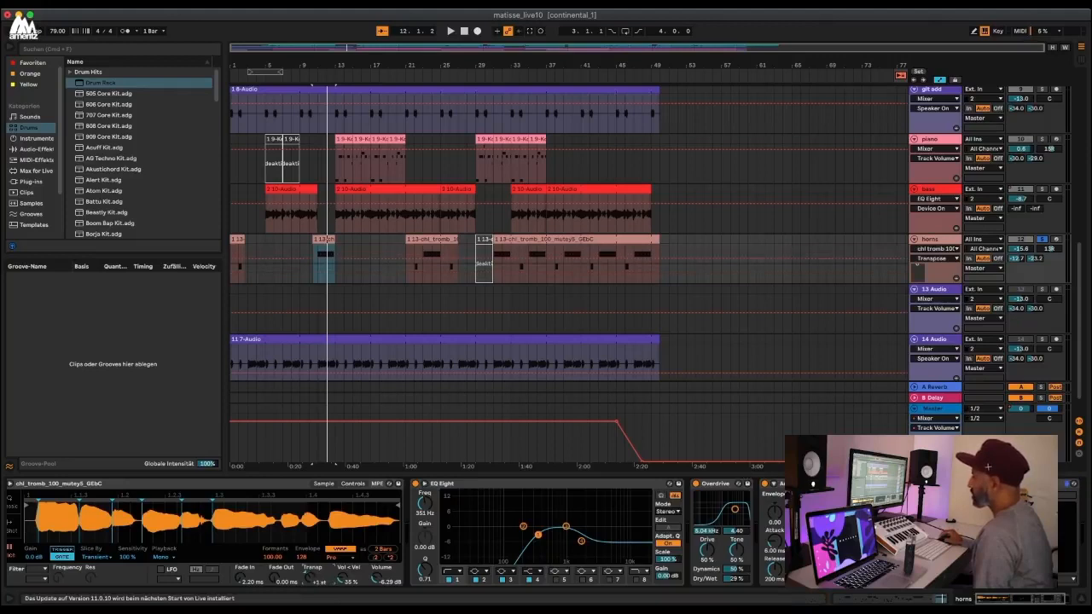
Audition the soloed horns clip while setting the trombone sample's warp Envelope to 71 and its transposition to +13 st.
{"action": "left_click_drag", "start_coordinate": [313, 578], "coordinate": [314, 574]}
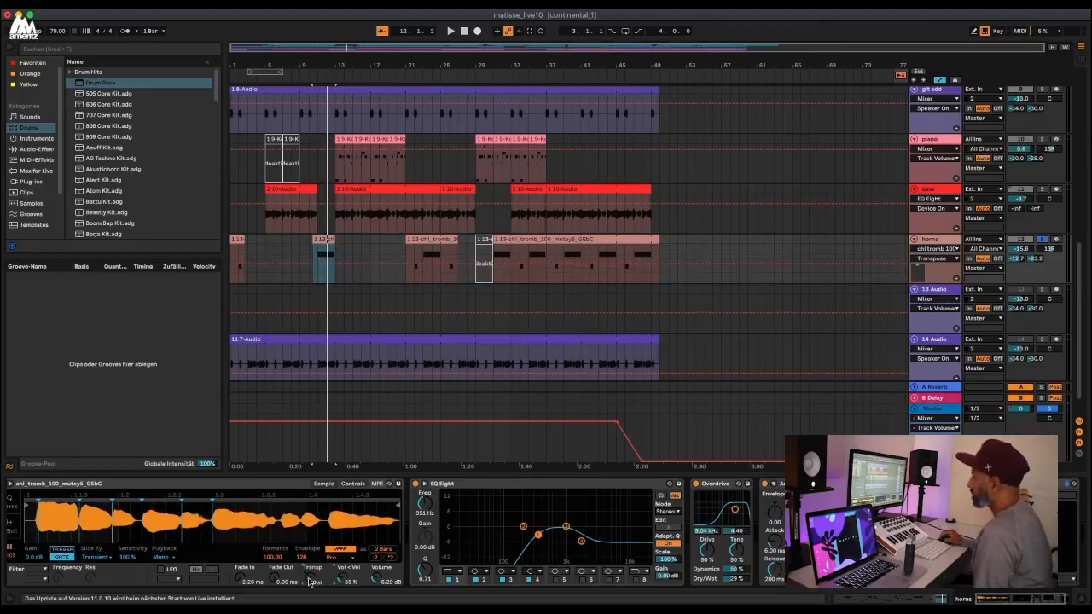
{"action": "key", "text": "space"}
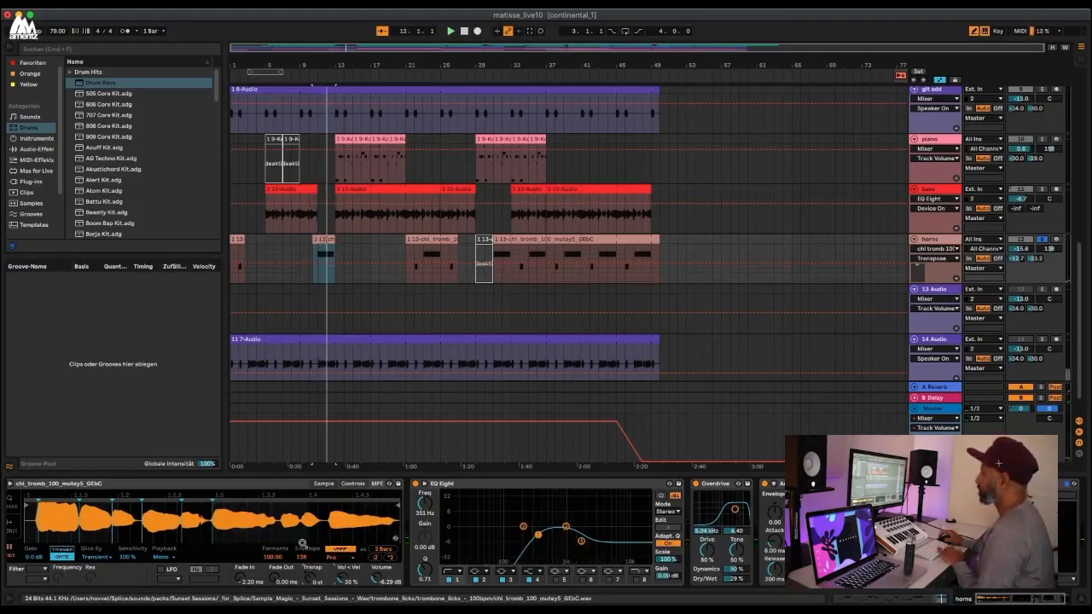
{"action": "left_click_drag", "start_coordinate": [302, 557], "coordinate": [307, 565]}
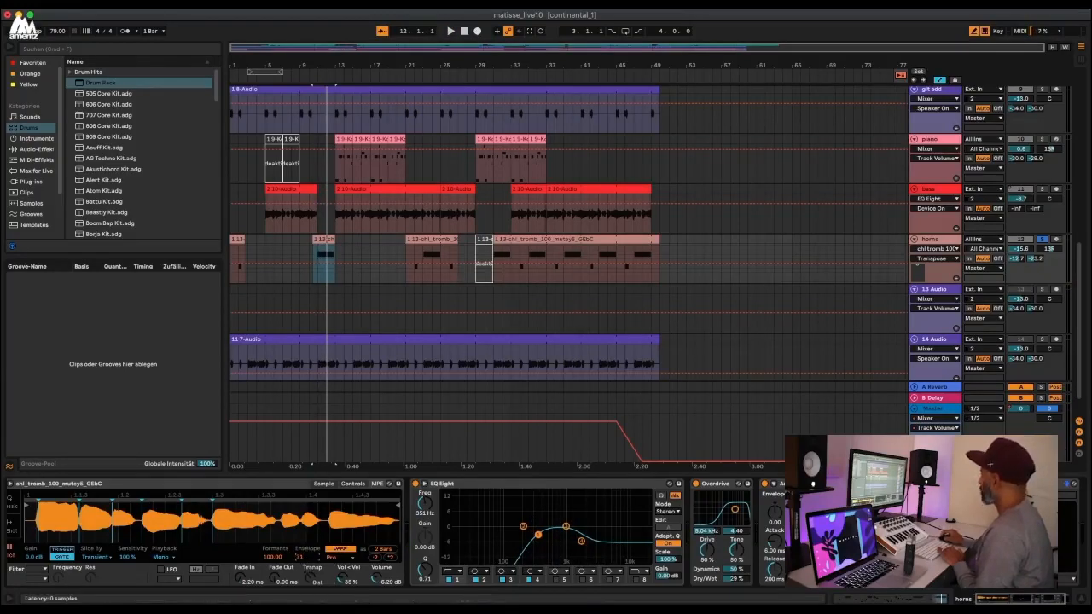
{"action": "left_click", "coordinate": [1024, 484]}
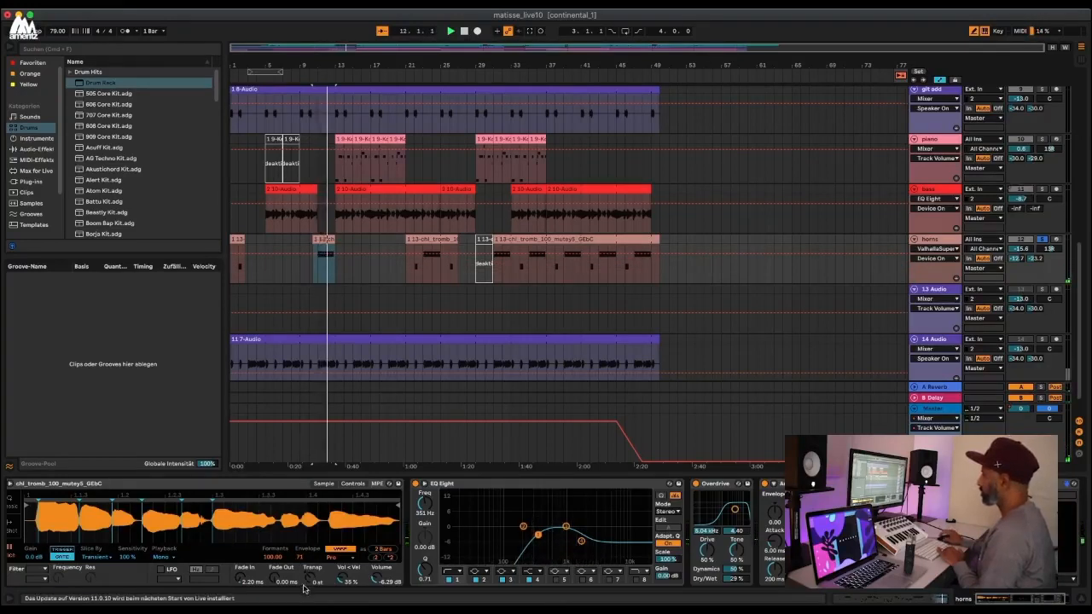
{"action": "left_click_drag", "start_coordinate": [311, 579], "coordinate": [311, 564]}
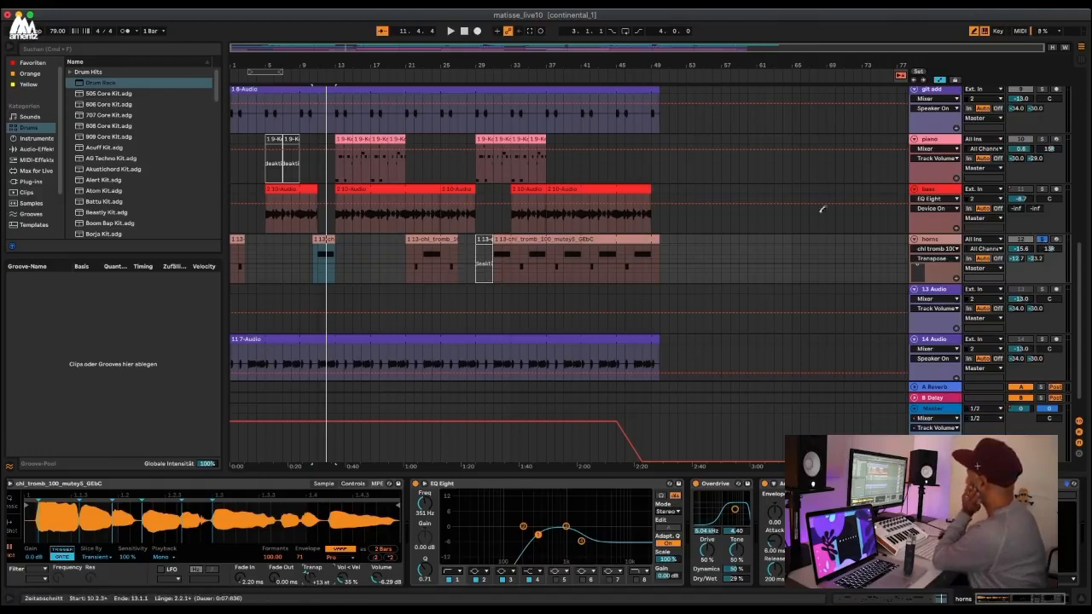
Clear the horns solo and play the full arrangement from bar 1 and again from bar 34 to hear the horns in context.
{"action": "right_click", "coordinate": [354, 256]}
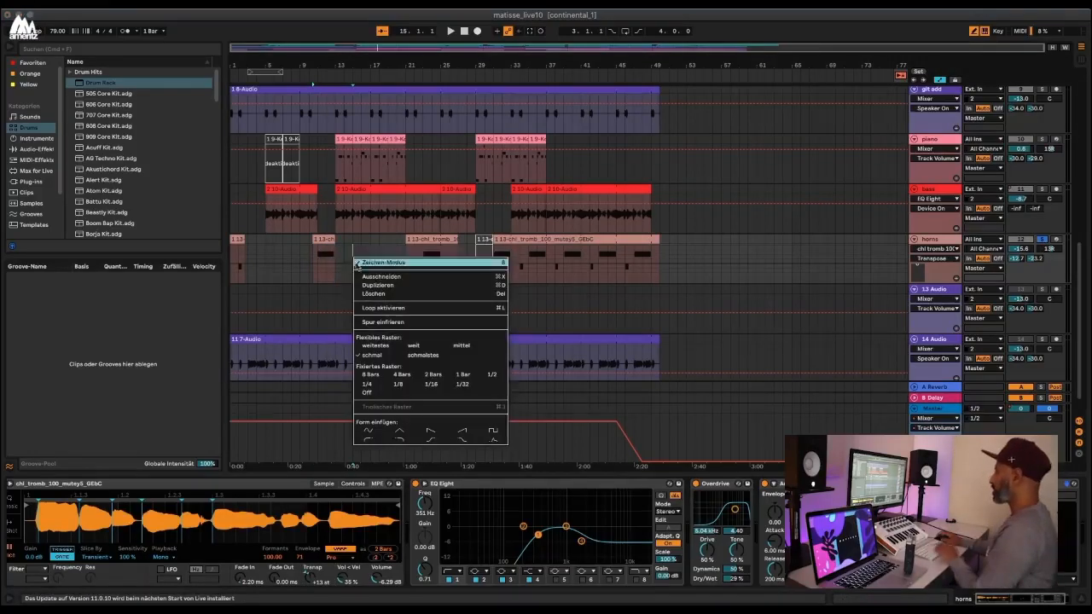
{"action": "left_click", "coordinate": [390, 263]}
{"action": "right_click", "coordinate": [236, 247]}
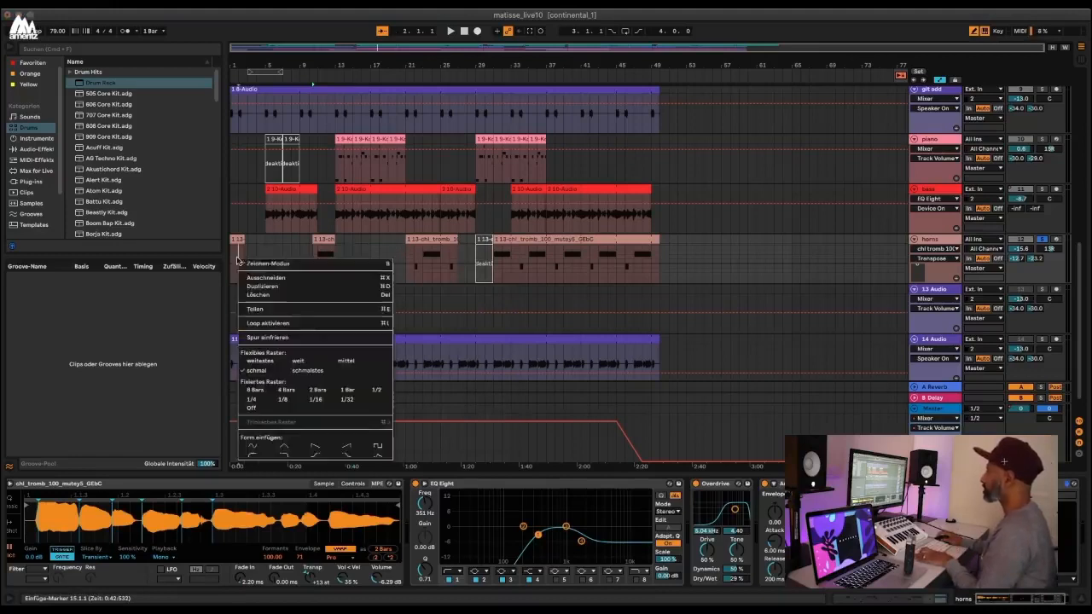
{"action": "left_click", "coordinate": [249, 252]}
{"action": "key", "text": "space"}
{"action": "left_click", "coordinate": [235, 262]}
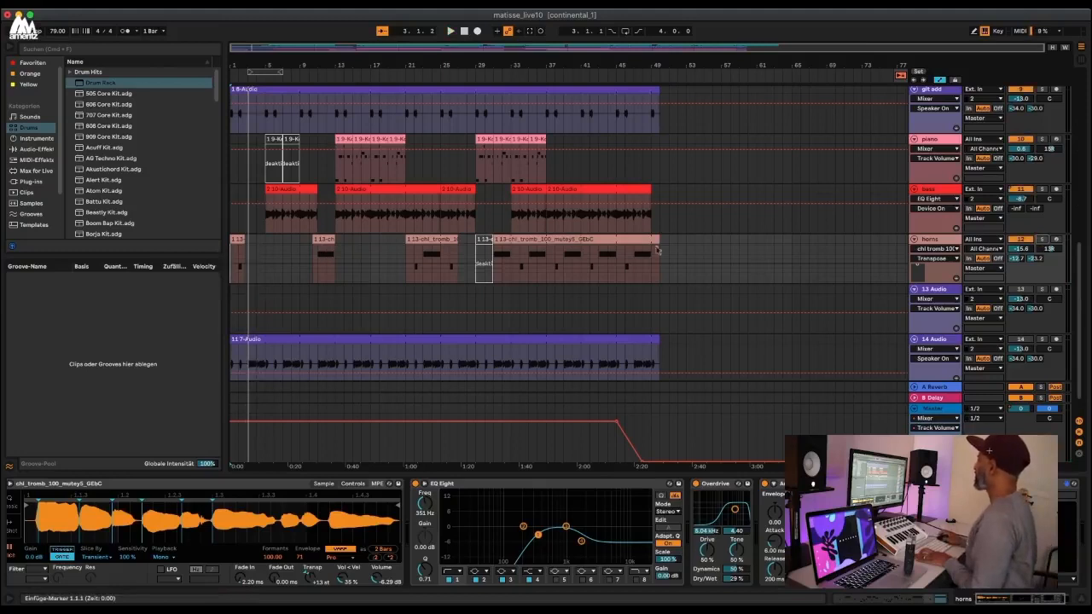
{"action": "left_click", "coordinate": [414, 261]}
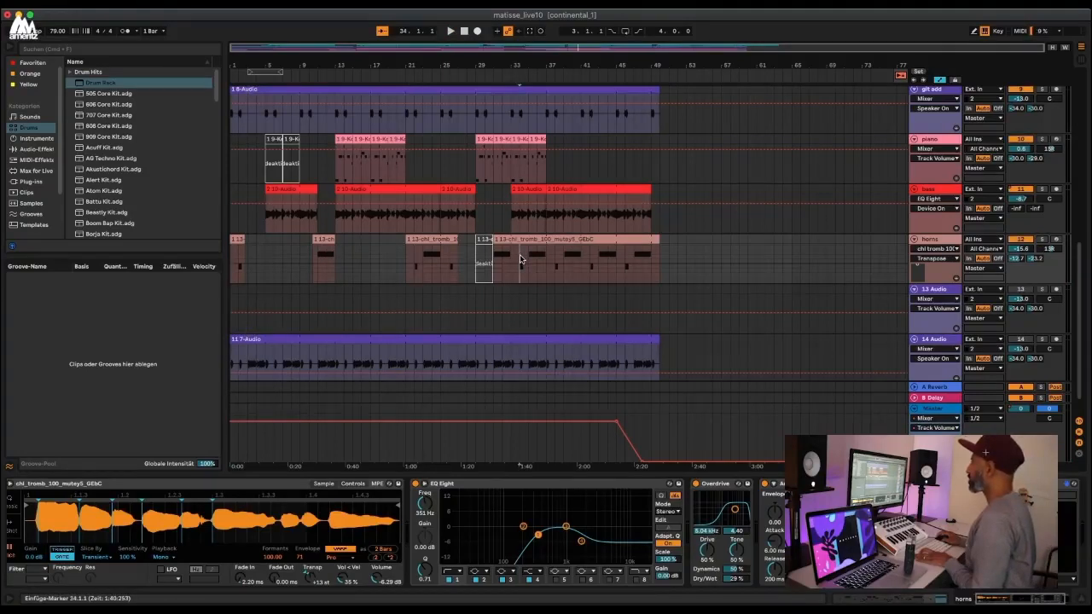
{"action": "key", "text": "space"}
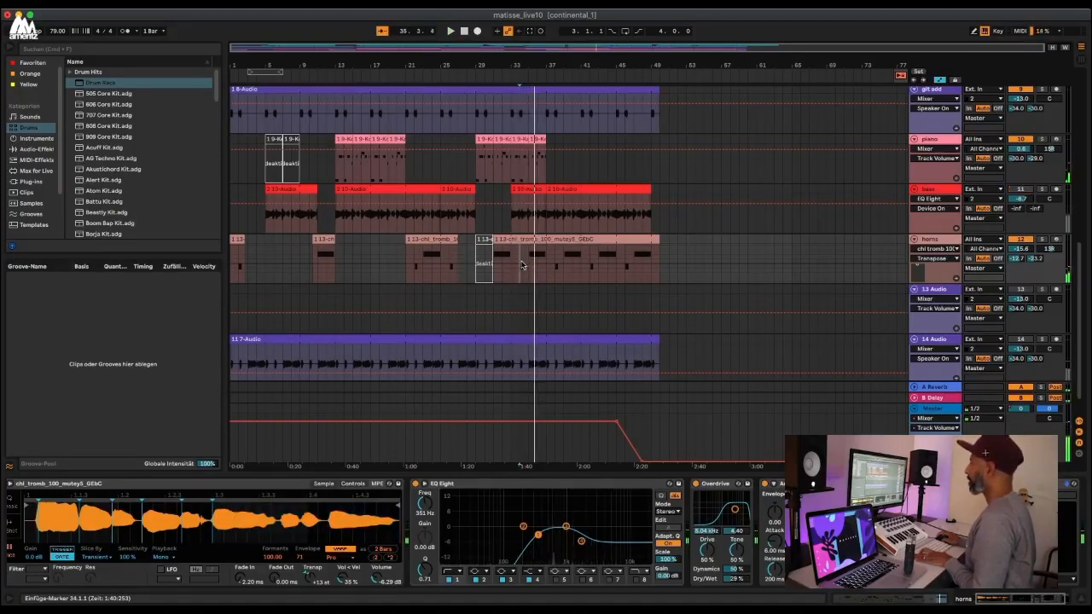
Toggle the git and git add tracks on and off, leaving only git add active.
{"action": "scroll", "coordinate": [930, 213], "scroll_direction": "up", "scroll_amount": 4}
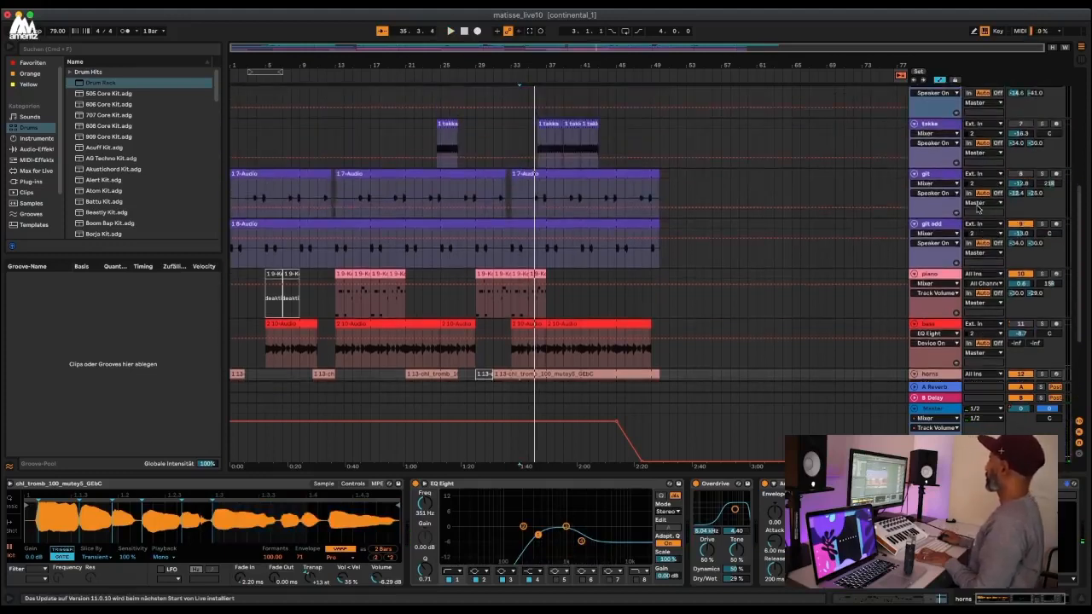
{"action": "left_click", "coordinate": [1022, 223]}
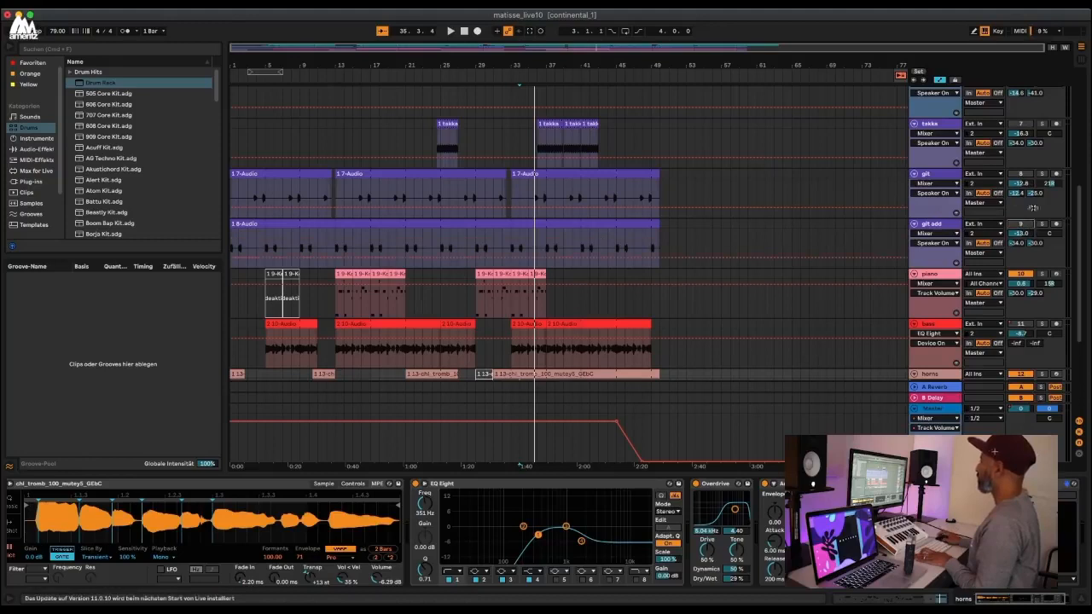
{"action": "left_click", "coordinate": [1020, 174]}
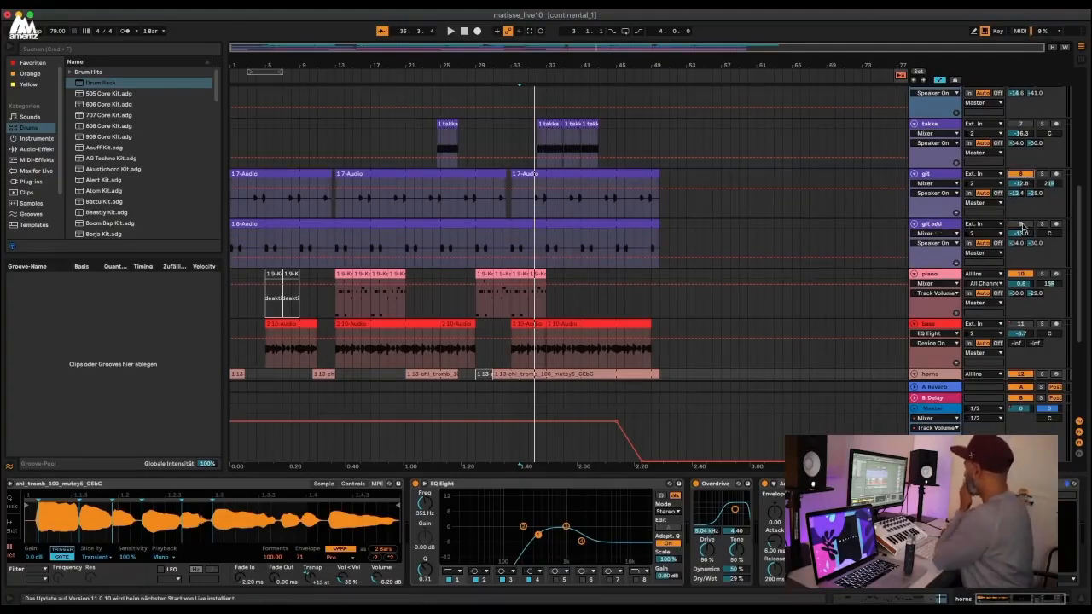
{"action": "left_click", "coordinate": [1020, 225]}
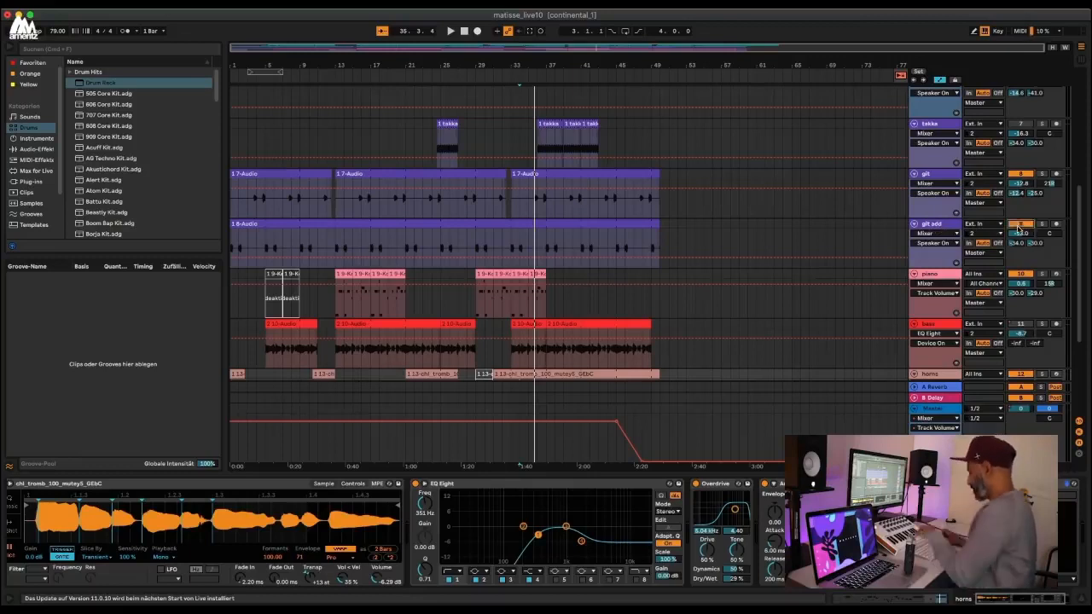
Bring the guitar sample tracks into view and play all active tracks from bar 34.
{"action": "scroll", "coordinate": [1021, 192], "scroll_direction": "up", "scroll_amount": 3}
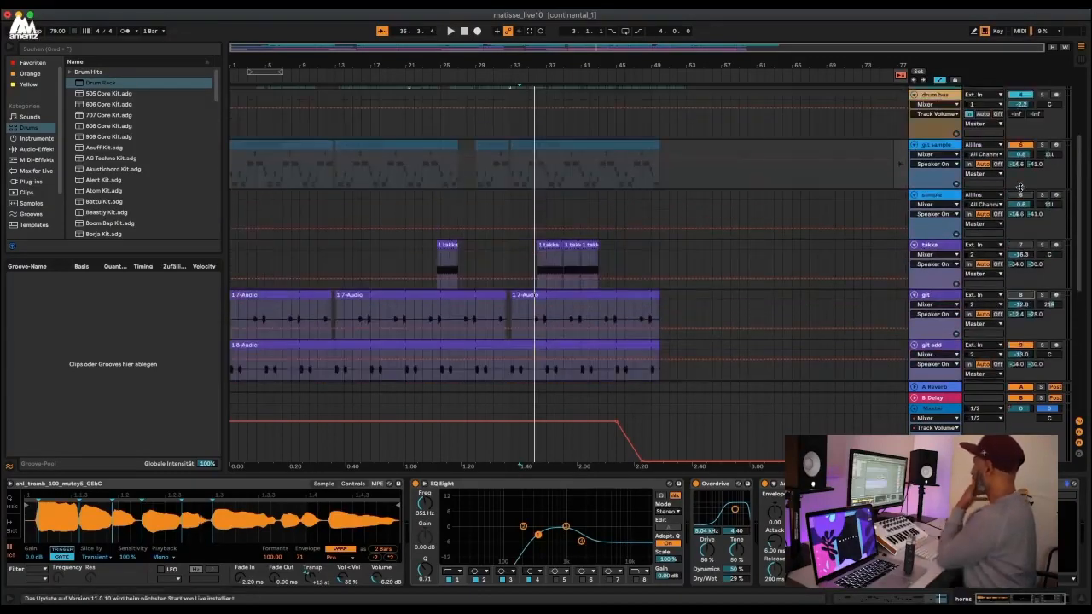
{"action": "scroll", "coordinate": [1019, 188], "scroll_direction": "up", "scroll_amount": 1}
{"action": "left_click", "coordinate": [913, 180]}
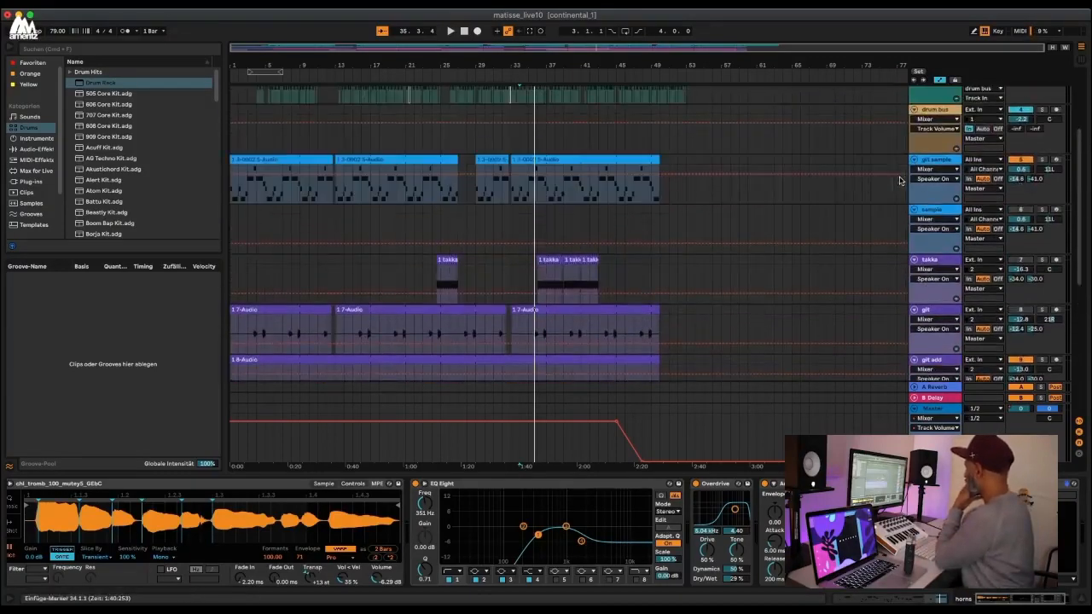
{"action": "key", "text": "space"}
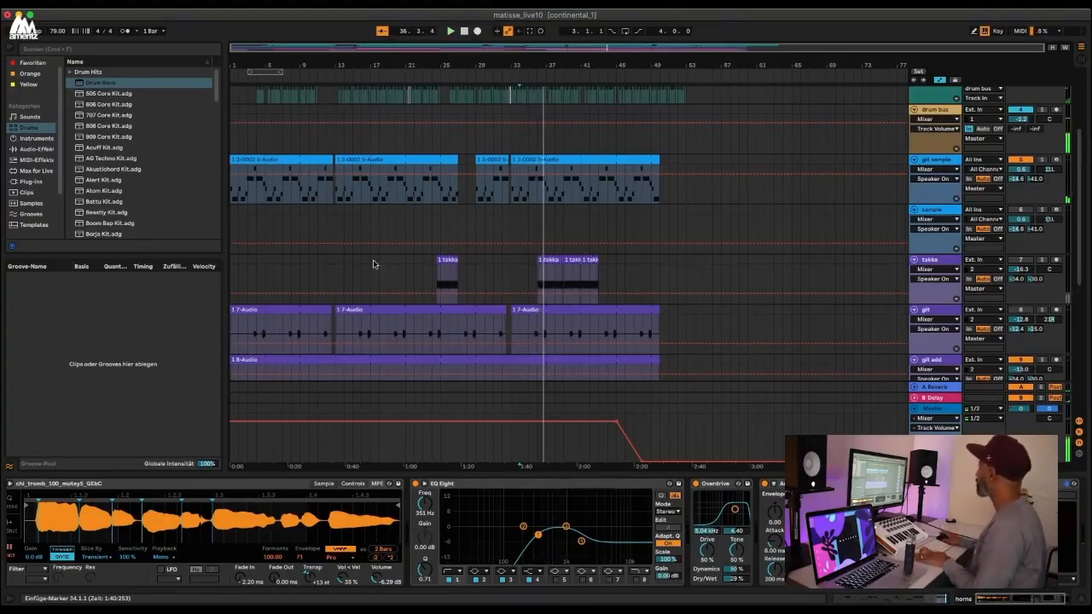
Switch to the session mixer and open the piano track's Mini Grand instrument window.
{"action": "key", "text": "Tab"}
{"action": "left_click", "coordinate": [741, 51]}
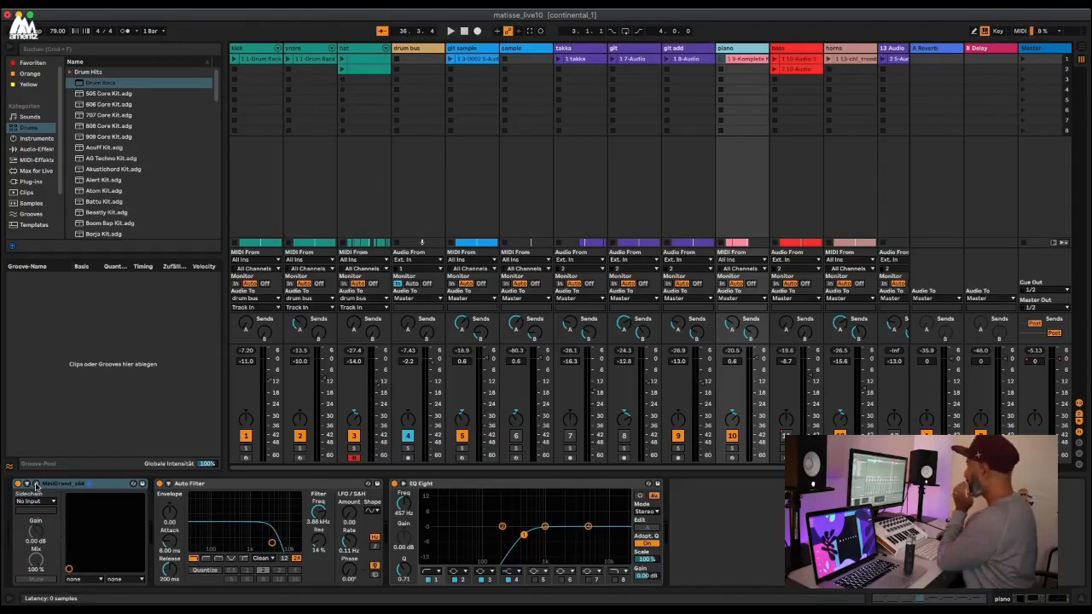
{"action": "left_click", "coordinate": [74, 485]}
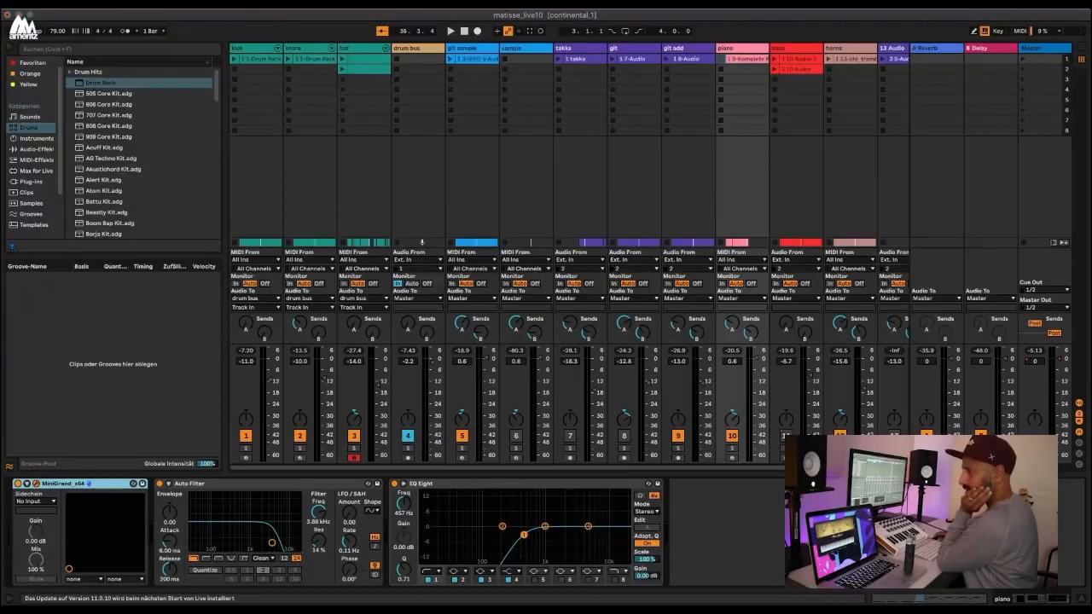
{"action": "key", "text": "super+alt+p"}
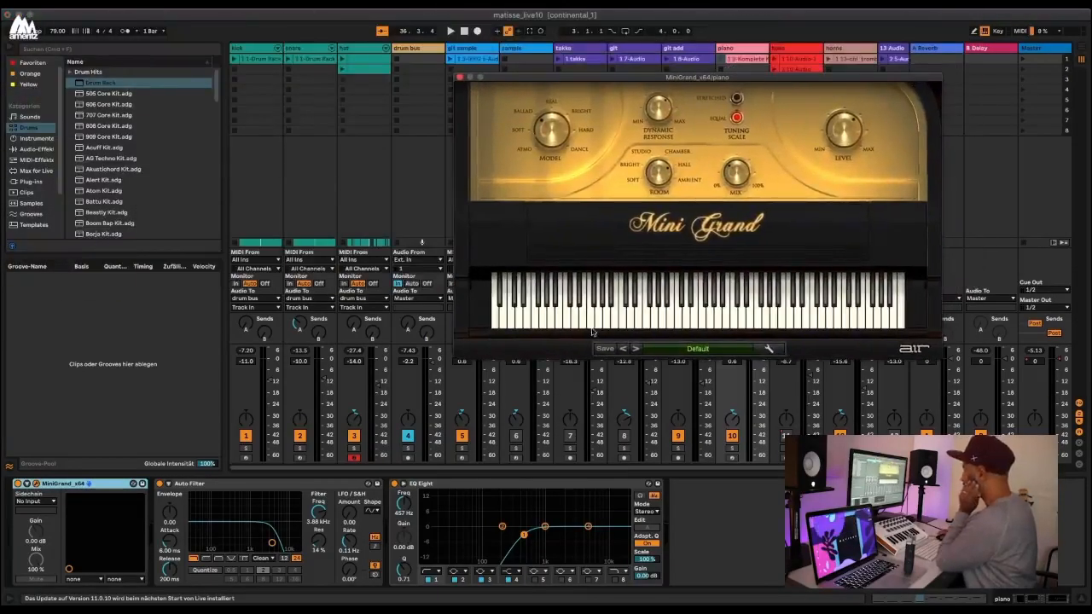
{"action": "left_click", "coordinate": [593, 328]}
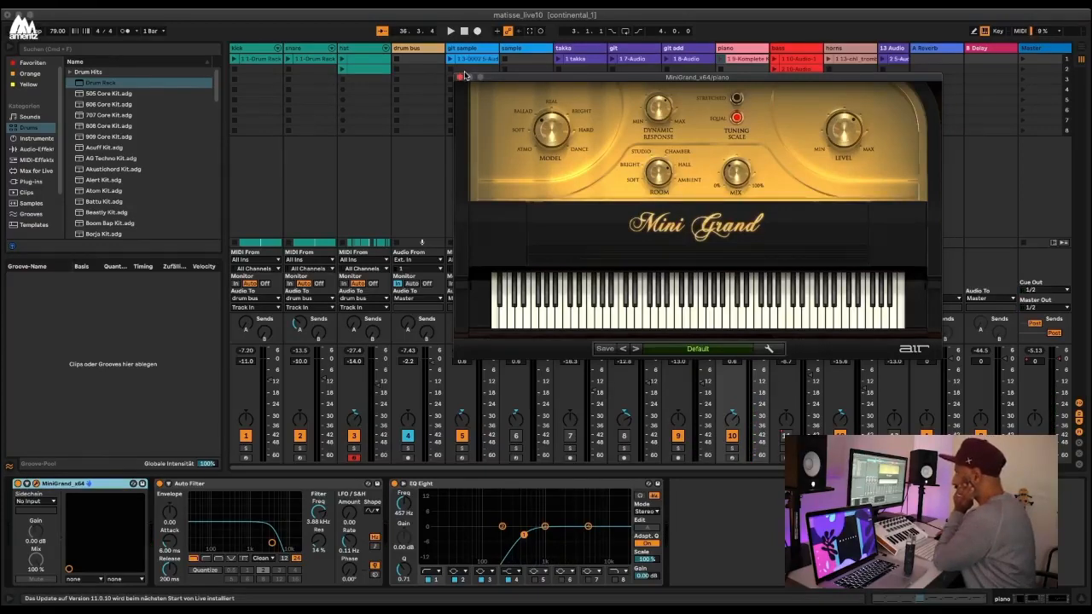
{"action": "left_click_drag", "start_coordinate": [520, 79], "coordinate": [522, 85]}
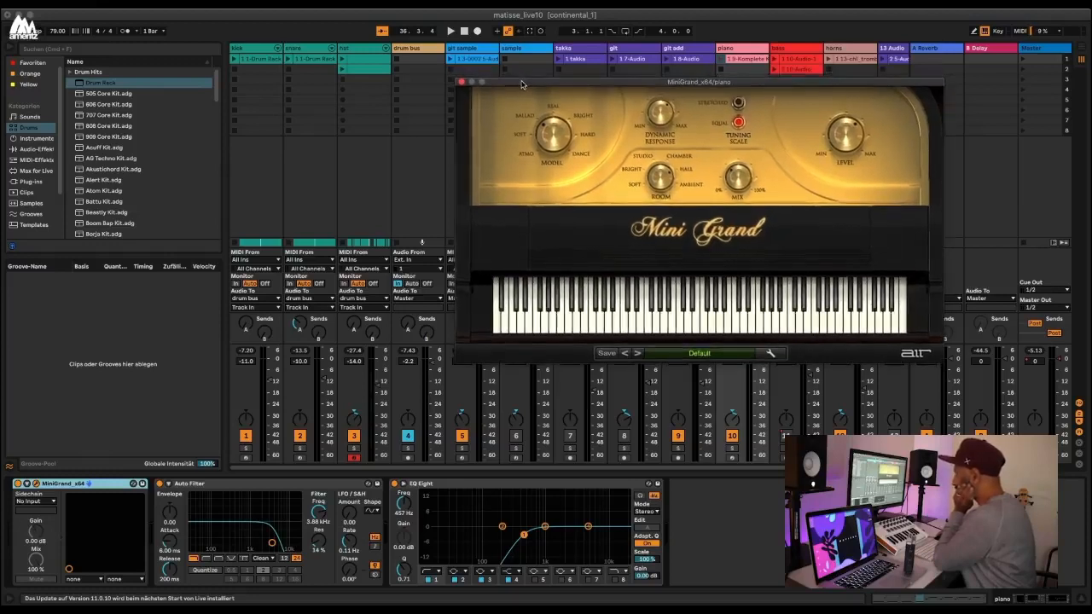
Look at the git sample track's devices, return to the piano track, and play the piano soloed.
{"action": "left_click", "coordinate": [470, 50]}
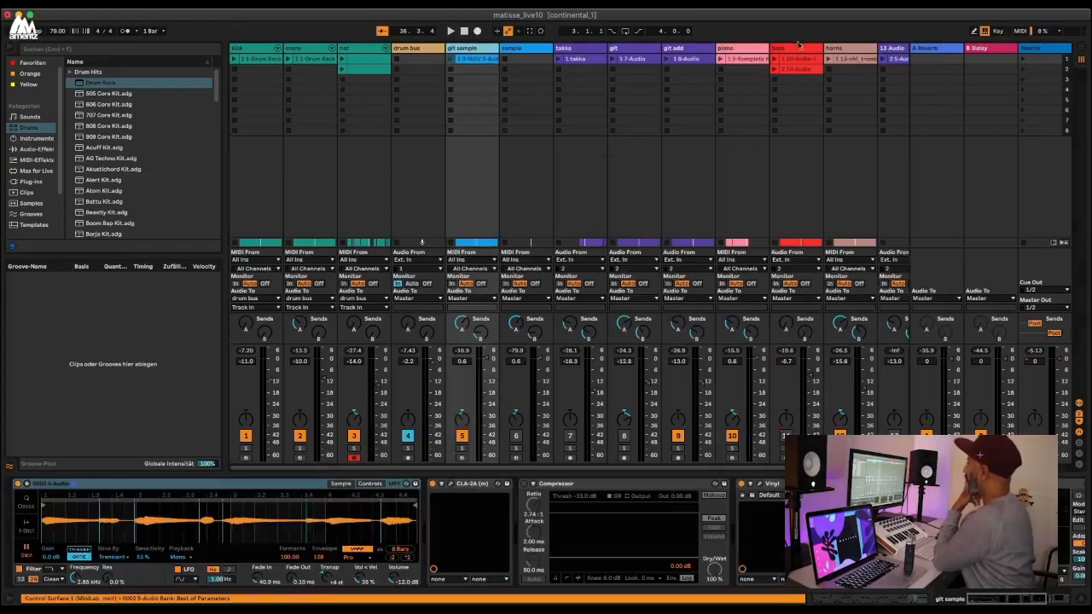
{"action": "left_click", "coordinate": [741, 50]}
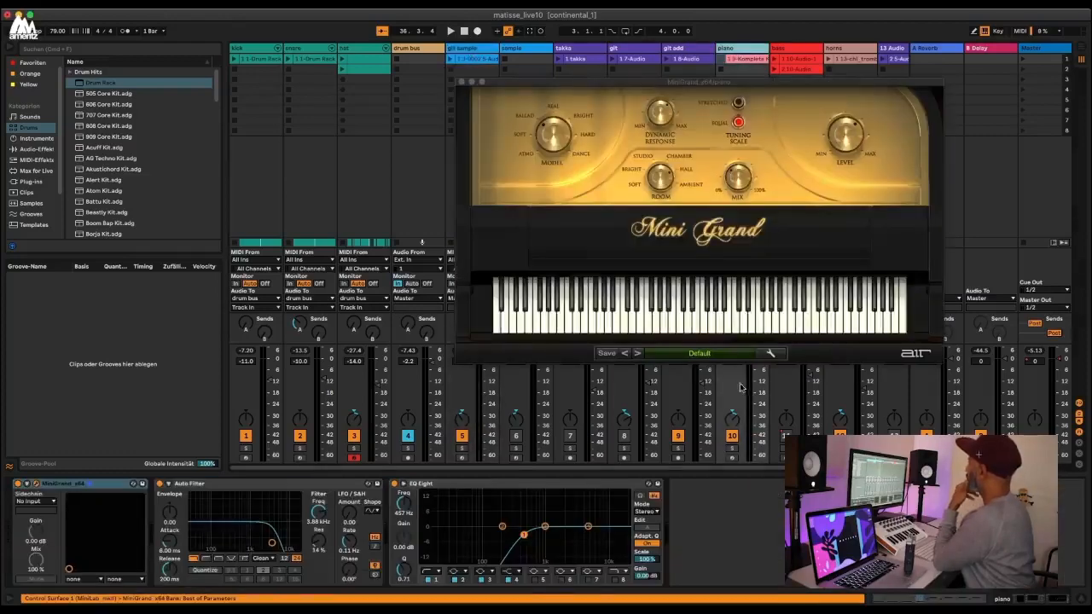
{"action": "left_click", "coordinate": [731, 448]}
{"action": "key", "text": "space"}
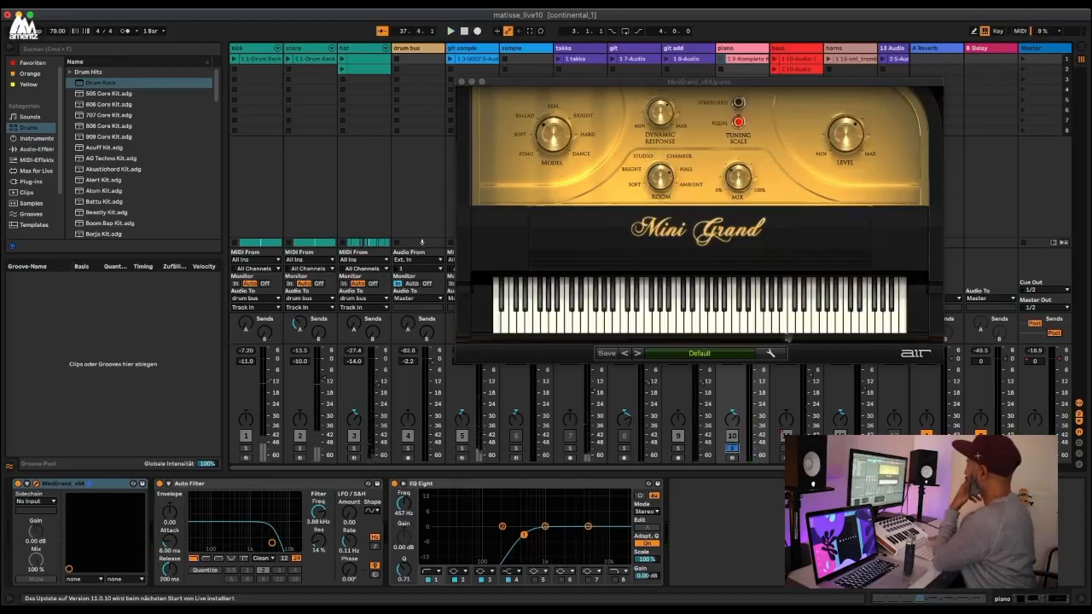
Close the Mini Grand window, clear the piano solo, and play all active tracks together.
{"action": "left_click", "coordinate": [462, 82]}
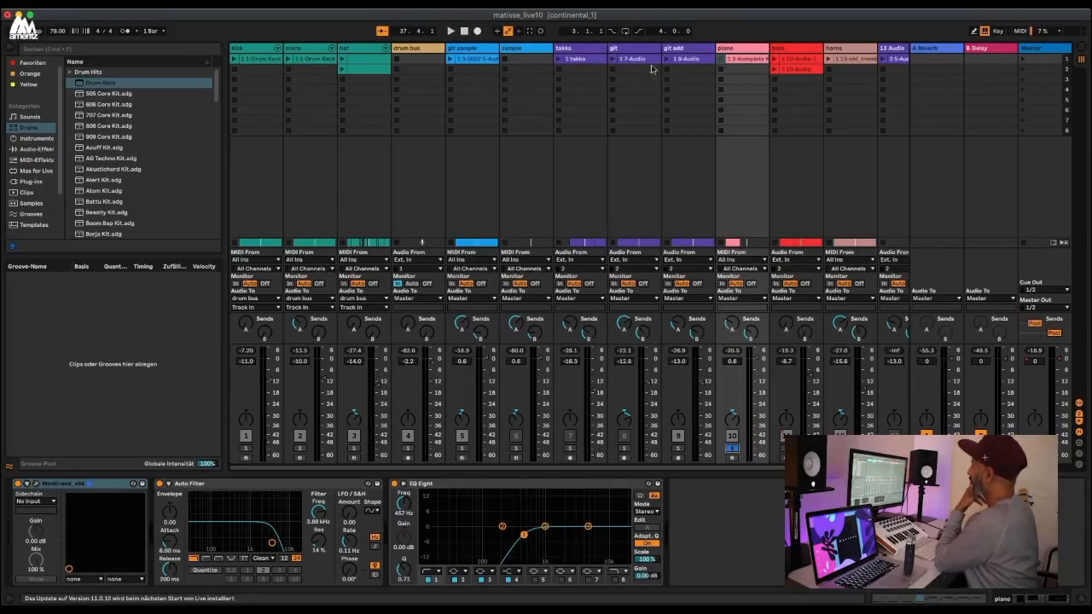
{"action": "left_click", "coordinate": [732, 449]}
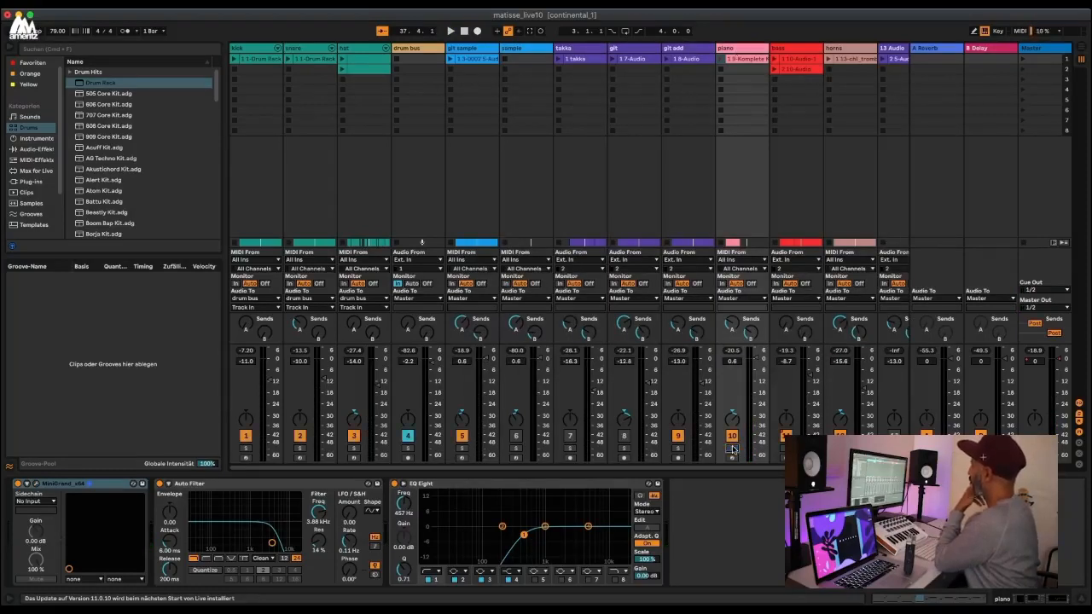
{"action": "key", "text": "space"}
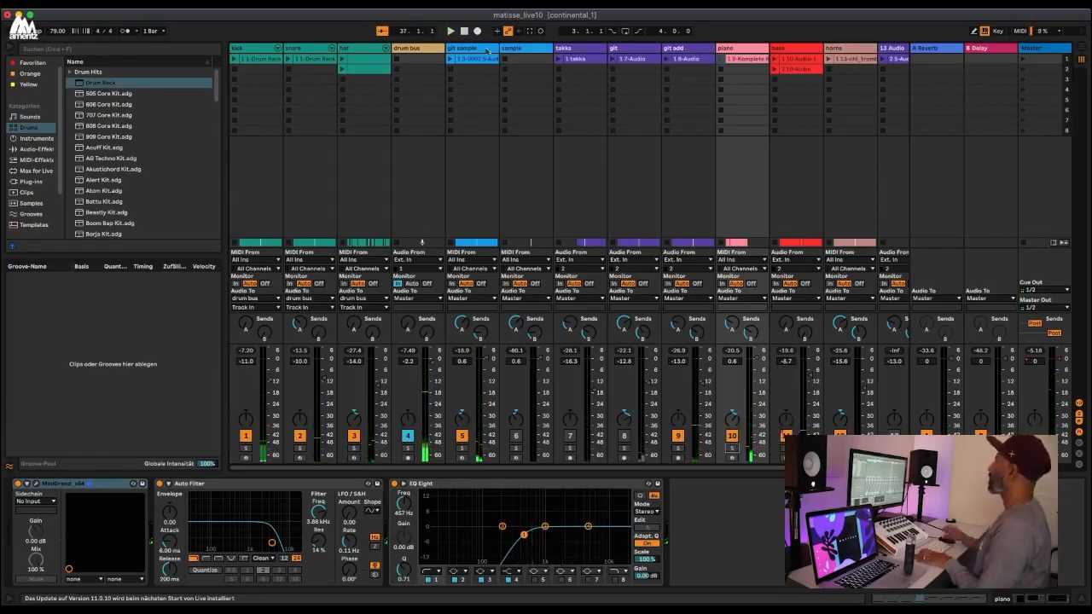
View the devices of the git, sample and takka tracks, and launch the 7-Audio clip on the git track.
{"action": "left_click", "coordinate": [640, 49]}
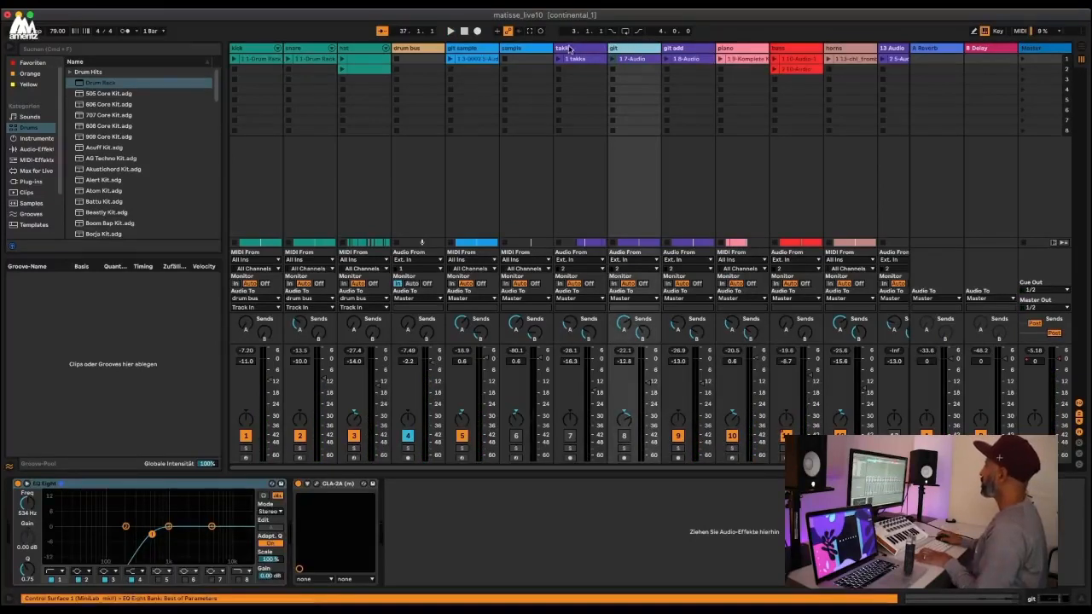
{"action": "left_click", "coordinate": [522, 49]}
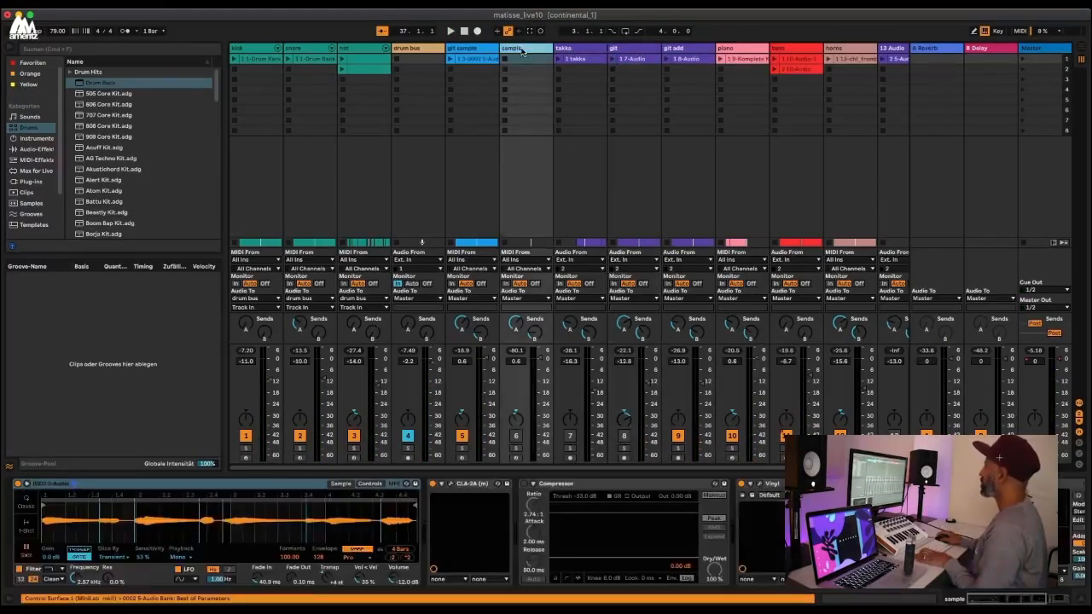
{"action": "left_click", "coordinate": [578, 50]}
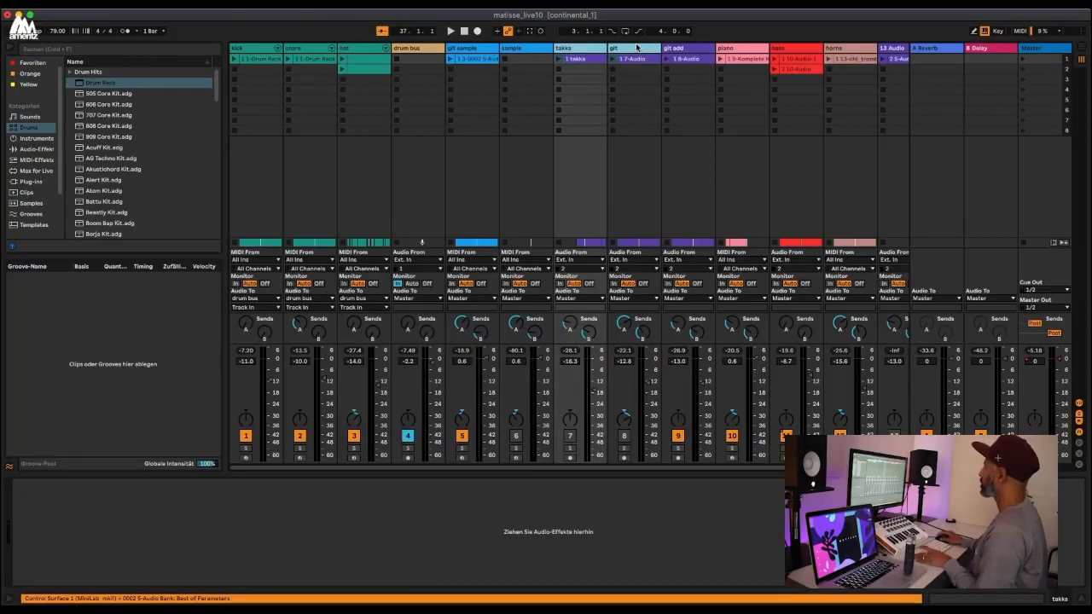
{"action": "left_click", "coordinate": [627, 51]}
{"action": "left_click", "coordinate": [612, 58]}
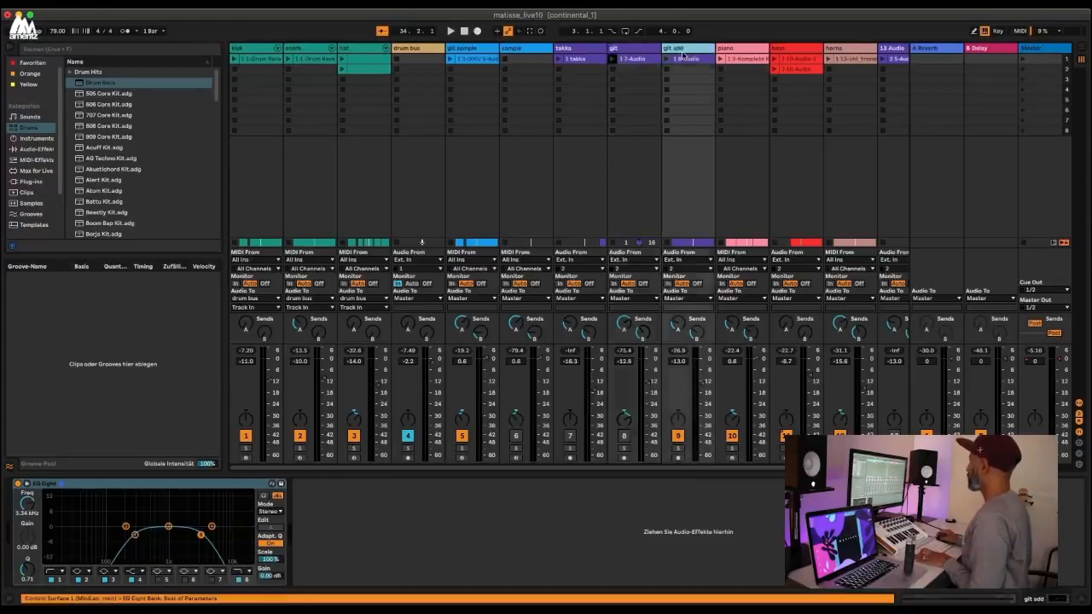
Return to the arrangement, solo the git add track, and play it from bar 33.
{"action": "key", "text": "Tab"}
{"action": "scroll", "coordinate": [866, 333], "scroll_direction": "down", "scroll_amount": 6}
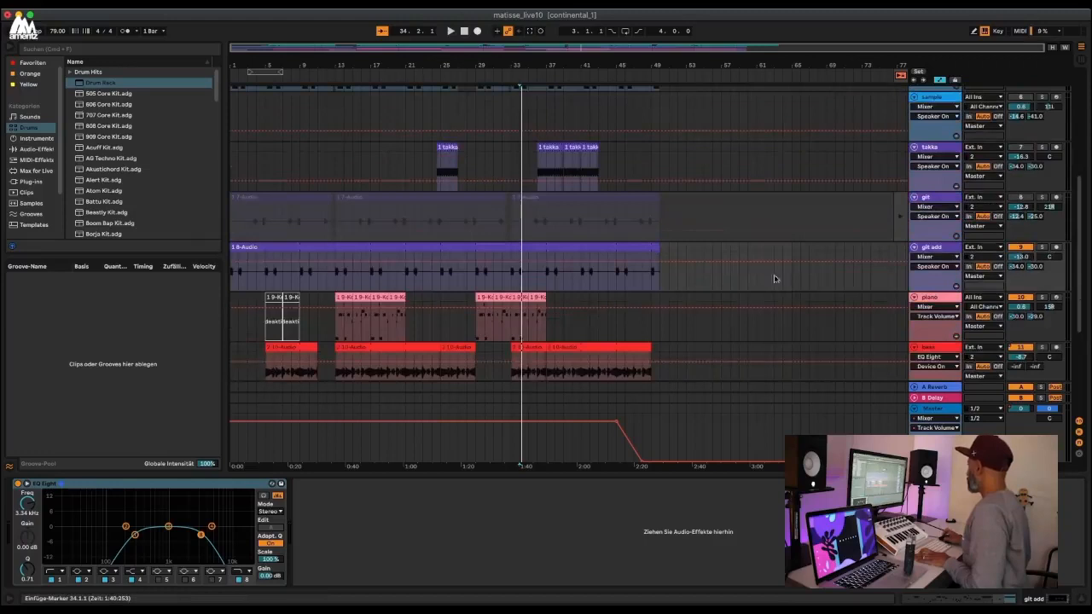
{"action": "left_click", "coordinate": [510, 254]}
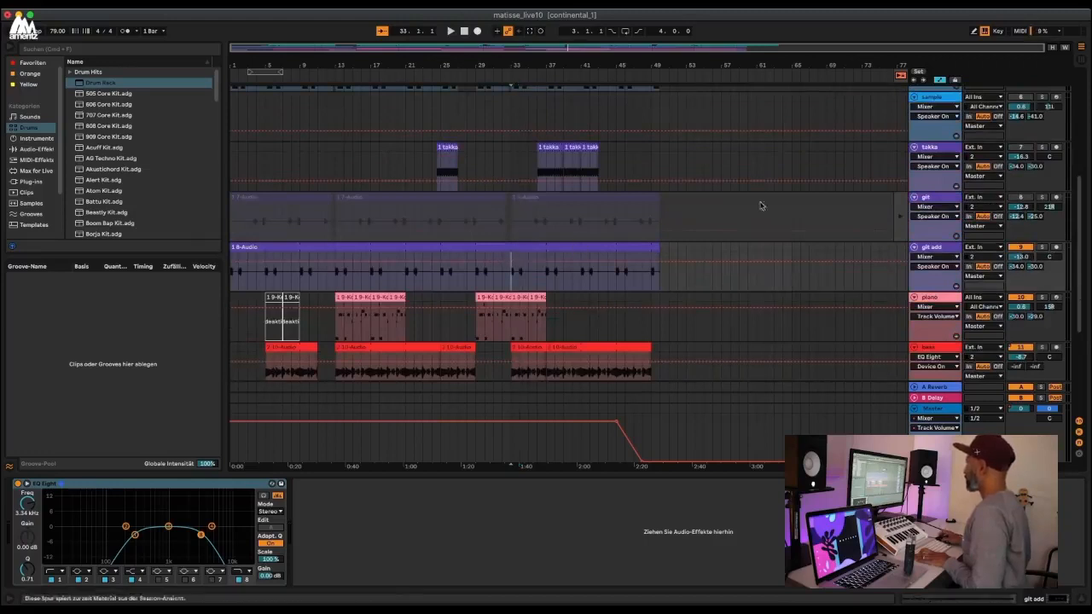
{"action": "left_click", "coordinate": [1040, 246]}
{"action": "key", "text": "space"}
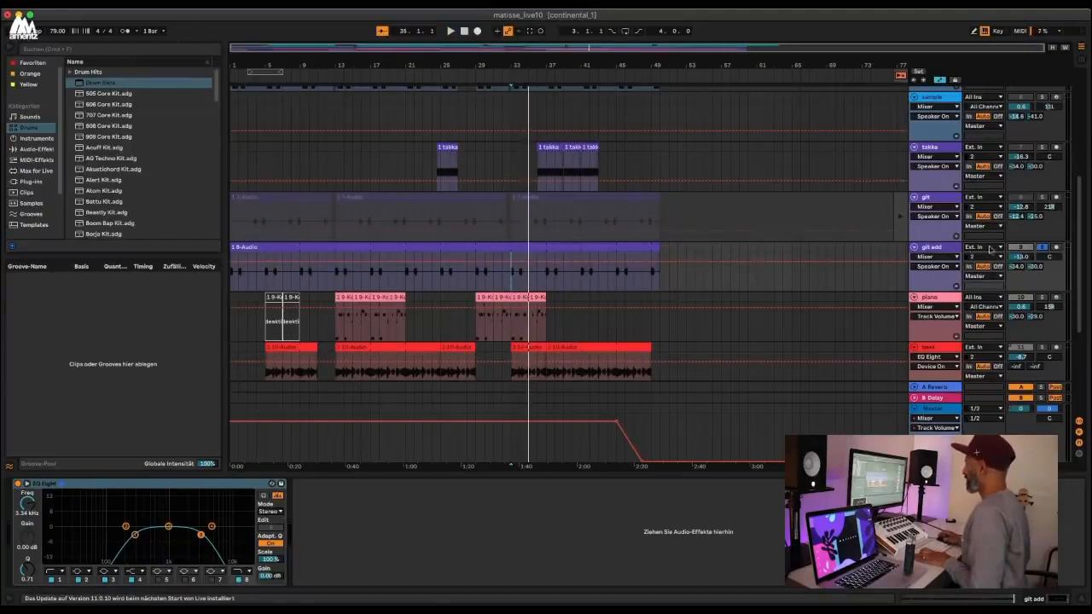
Clear the git add track's solo and play all active tracks from bar 33.
{"action": "left_click", "coordinate": [1042, 248]}
{"action": "key", "text": "space"}
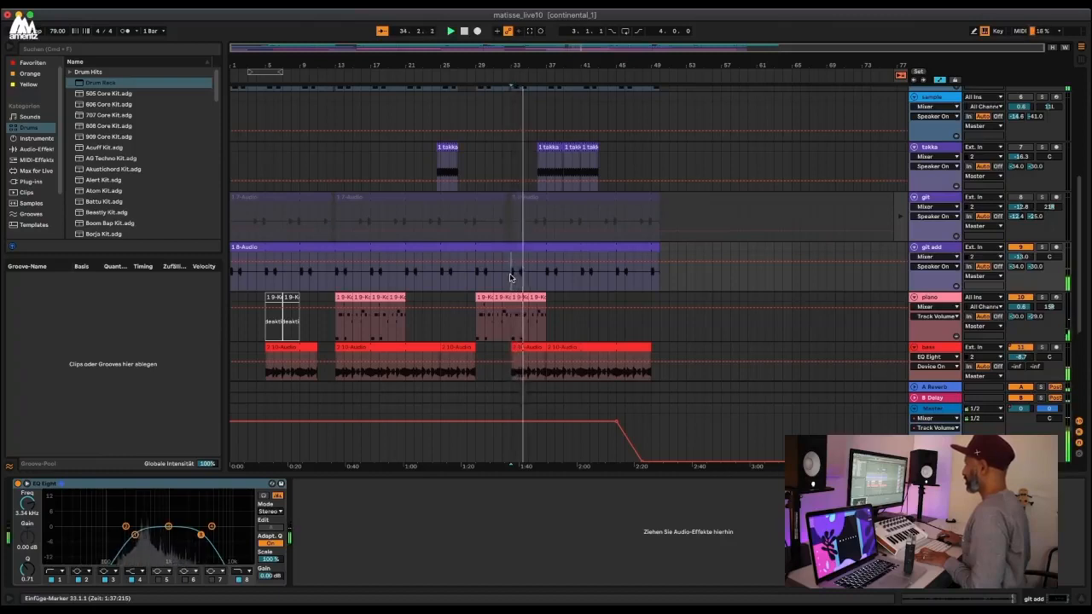
{"action": "key", "text": "space"}
Solo the git sample track, play it from bar 33, and play the git add track along with it.
{"action": "scroll", "coordinate": [965, 254], "scroll_direction": "up", "scroll_amount": 1}
{"action": "scroll", "coordinate": [965, 255], "scroll_direction": "up", "scroll_amount": 5}
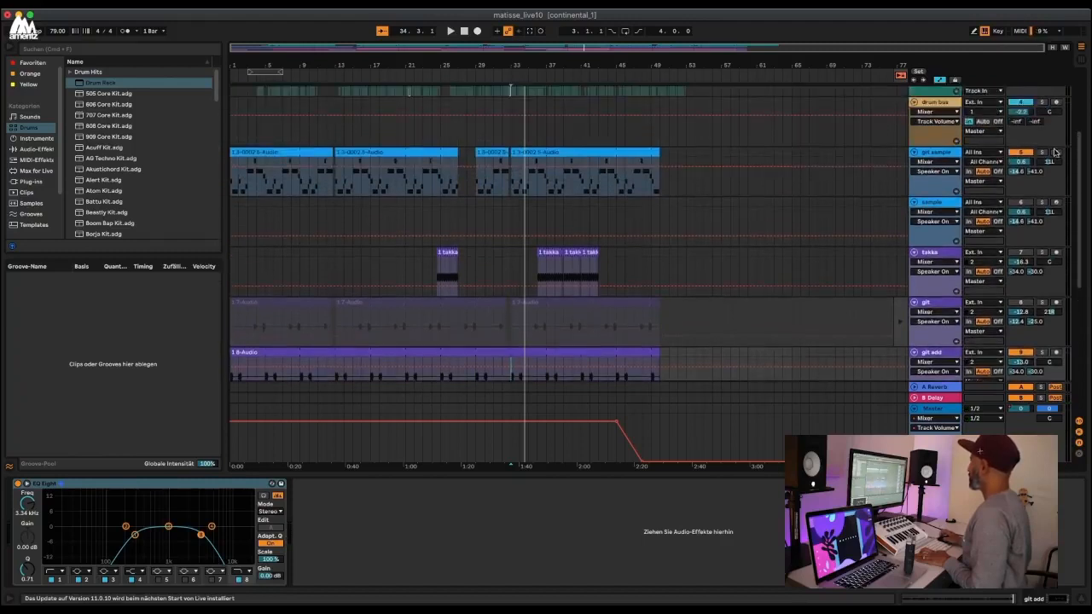
{"action": "left_click", "coordinate": [1041, 154]}
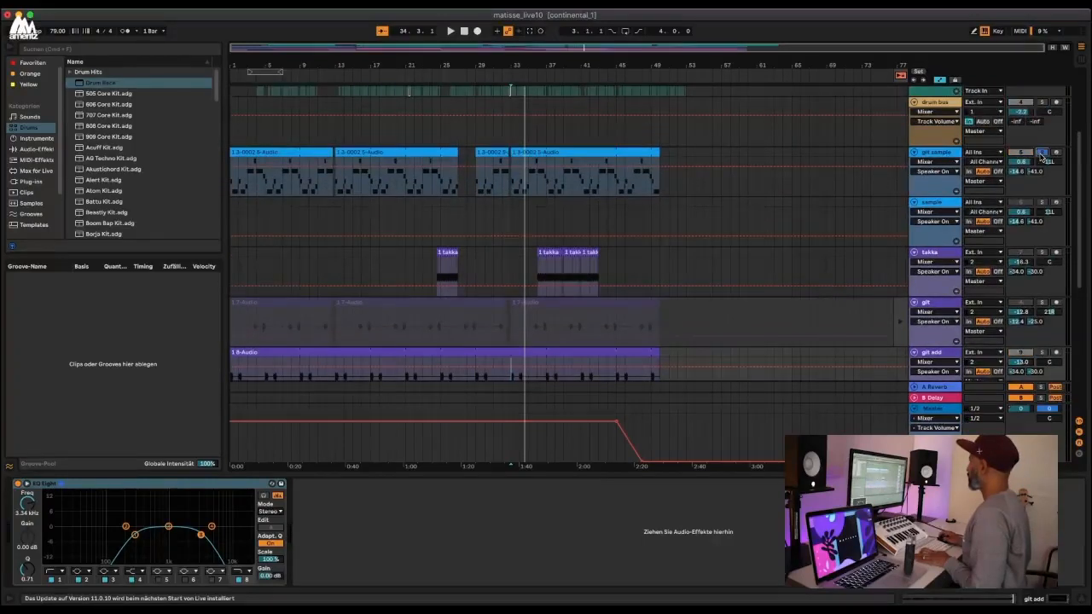
{"action": "key", "text": "space"}
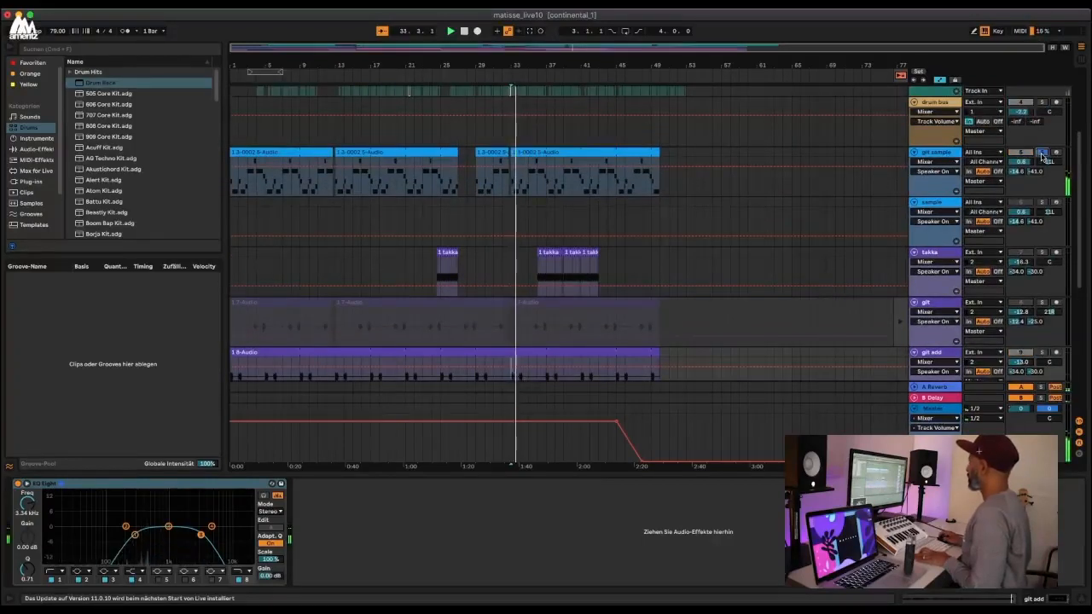
{"action": "scroll", "coordinate": [643, 229], "scroll_direction": "down", "scroll_amount": 4}
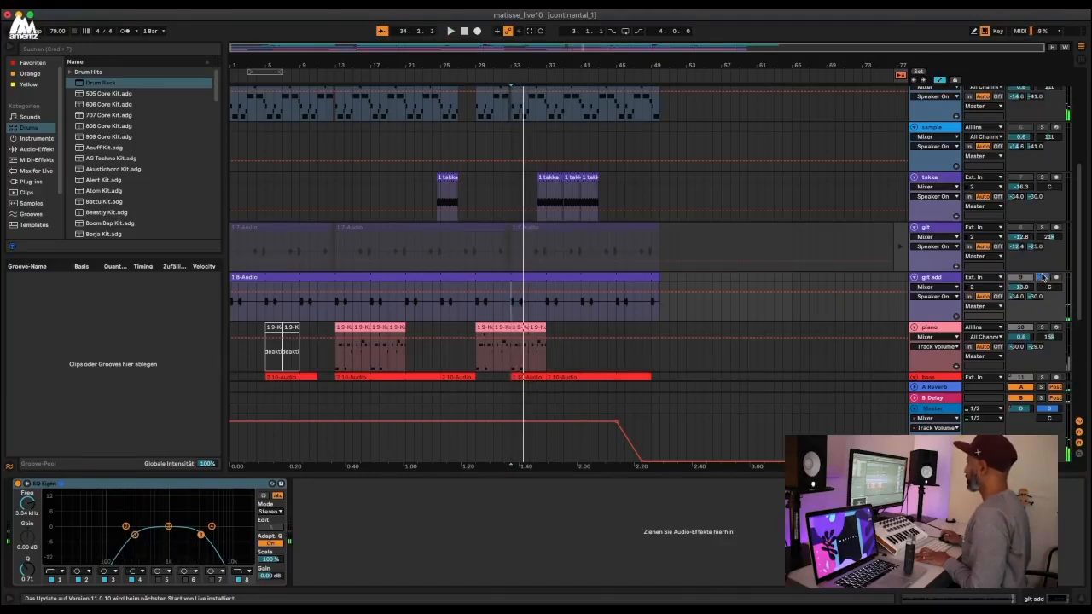
{"action": "left_click", "coordinate": [1043, 277]}
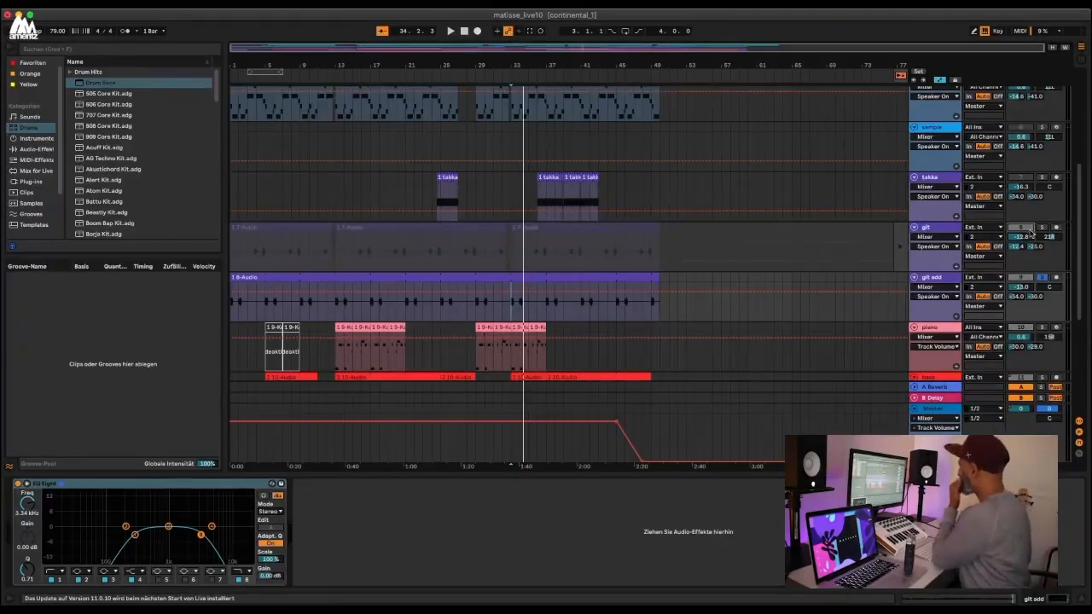
Solo the git track with the other guitars, return it to the arrangement, and play from bar 36.
{"action": "left_click", "coordinate": [1040, 227]}
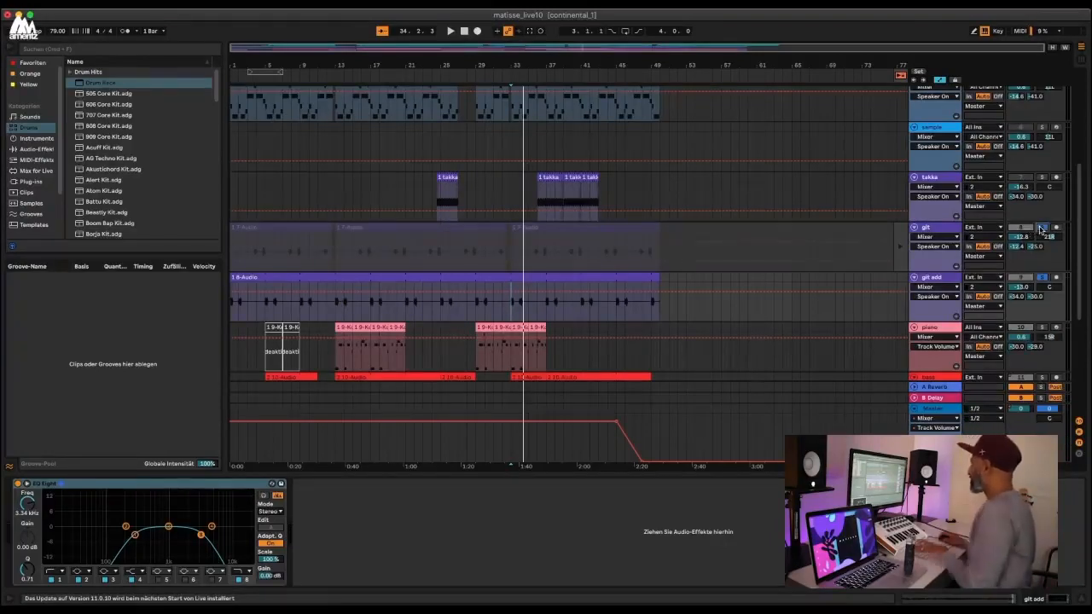
{"action": "left_click", "coordinate": [536, 266]}
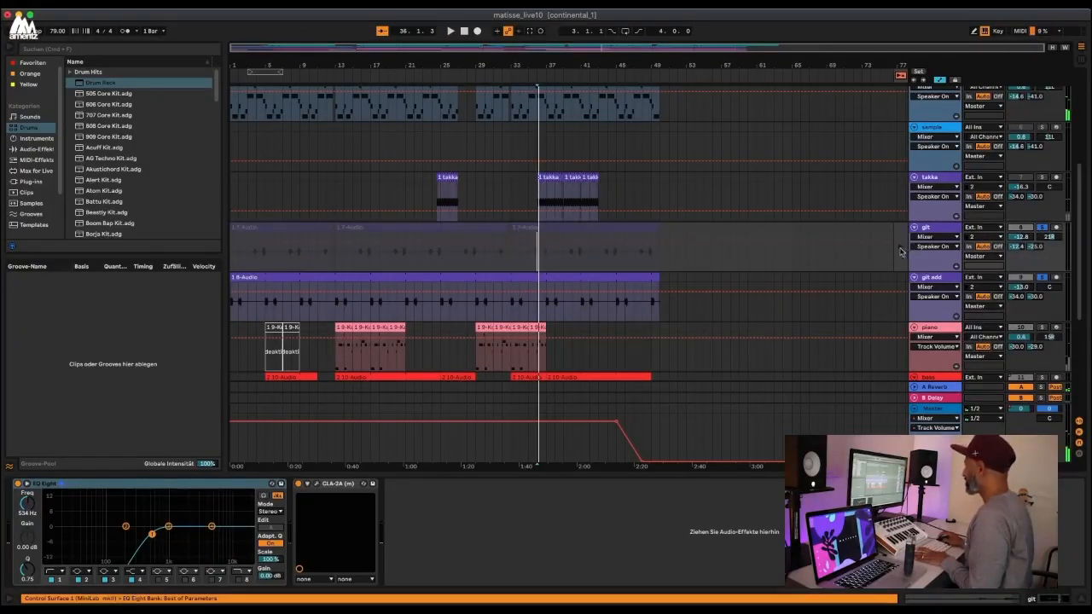
{"action": "key", "text": "space"}
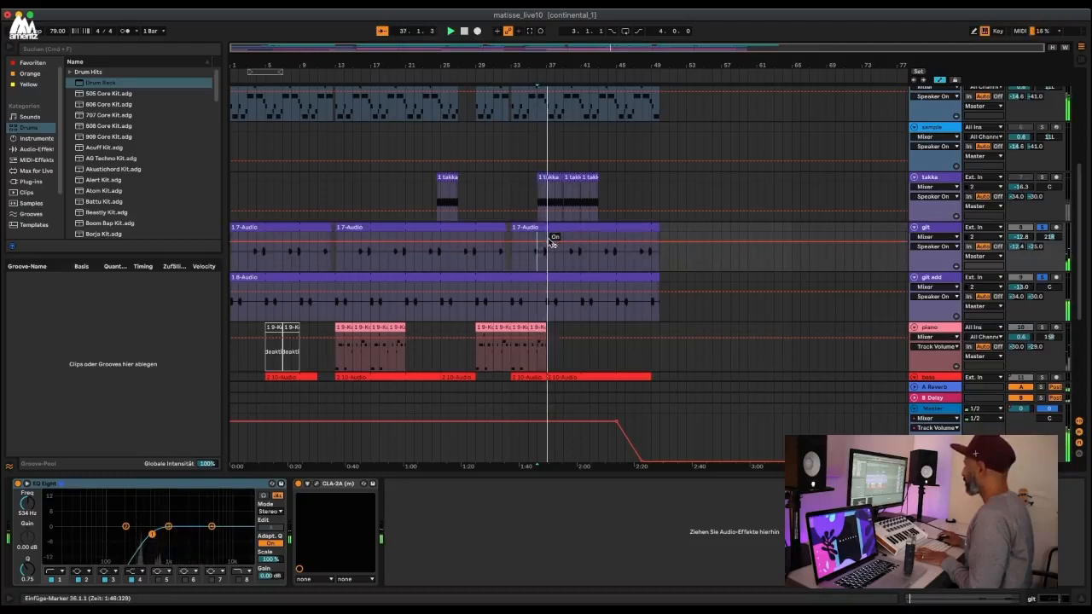
{"action": "key", "text": "space"}
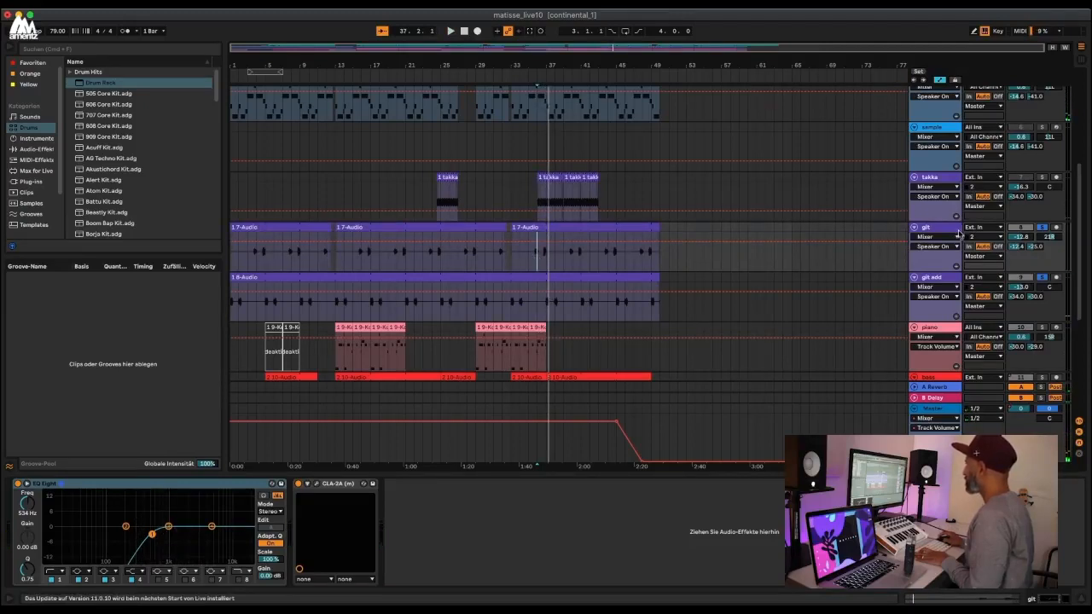
Replay the soloed guitar tracks from bars 36 and 35, and clear the solos.
{"action": "left_click", "coordinate": [538, 252]}
{"action": "key", "text": "space"}
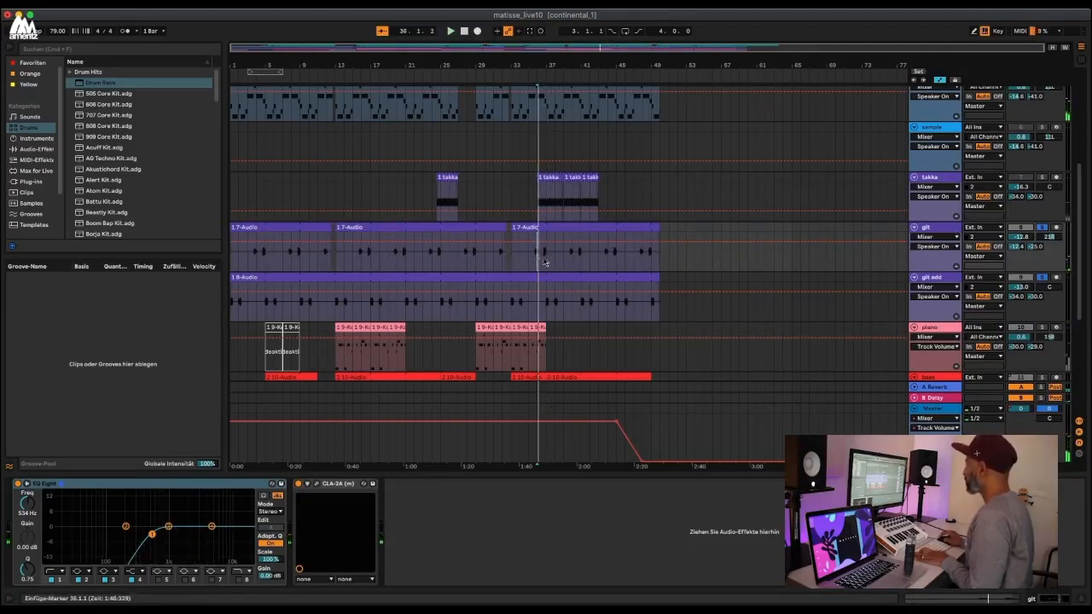
{"action": "left_click", "coordinate": [531, 263]}
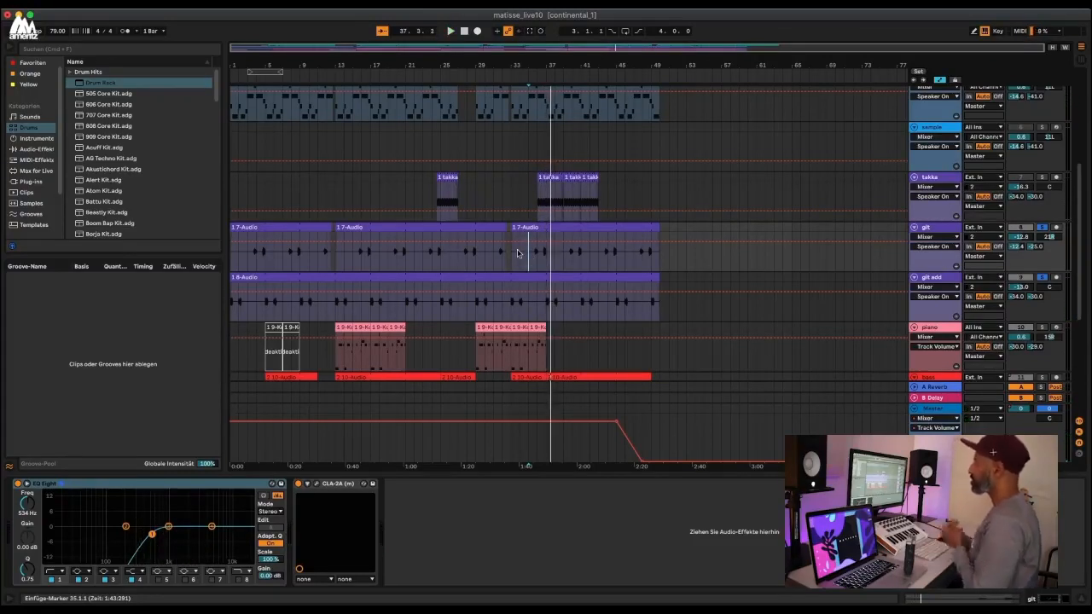
{"action": "left_click", "coordinate": [1043, 228]}
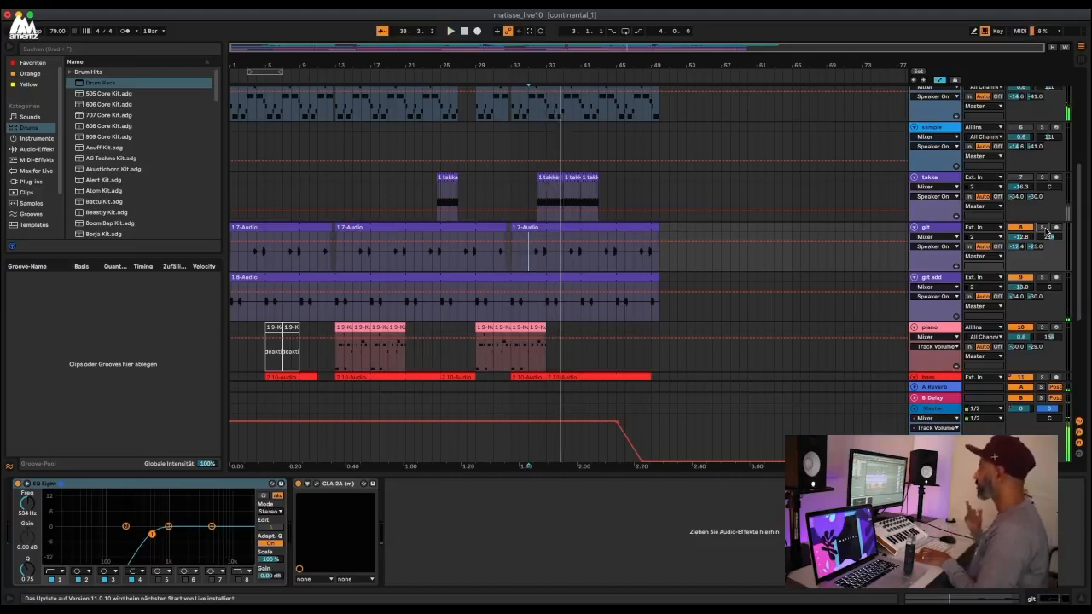
Show the kick track's devices and place its SSLChannel Stereo window over the arrangement.
{"action": "scroll", "coordinate": [622, 227], "scroll_direction": "down", "scroll_amount": 3}
{"action": "scroll", "coordinate": [638, 249], "scroll_direction": "up", "scroll_amount": 8}
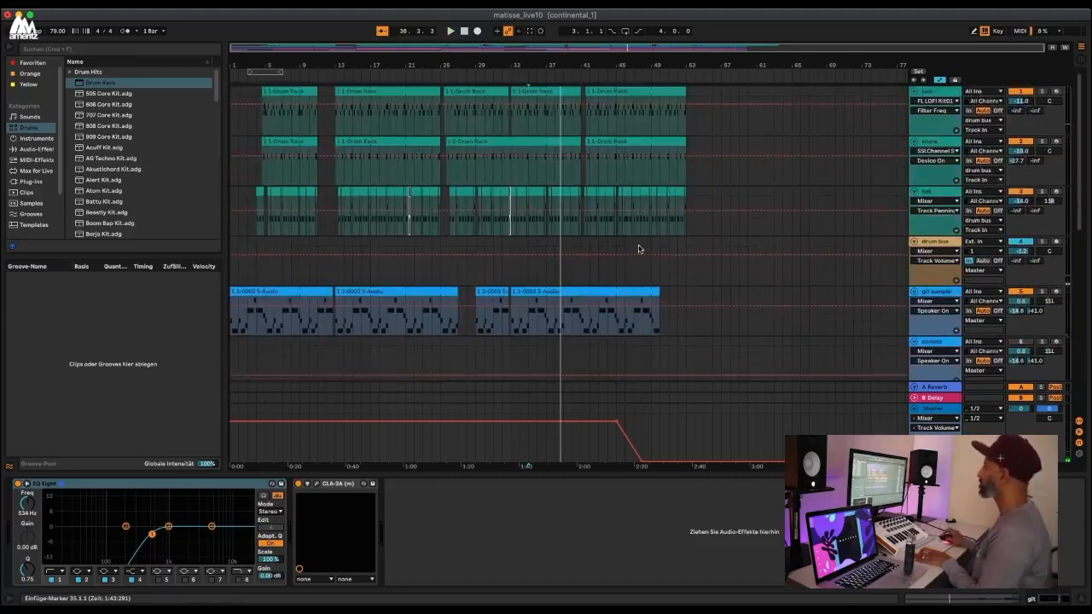
{"action": "left_click", "coordinate": [928, 91]}
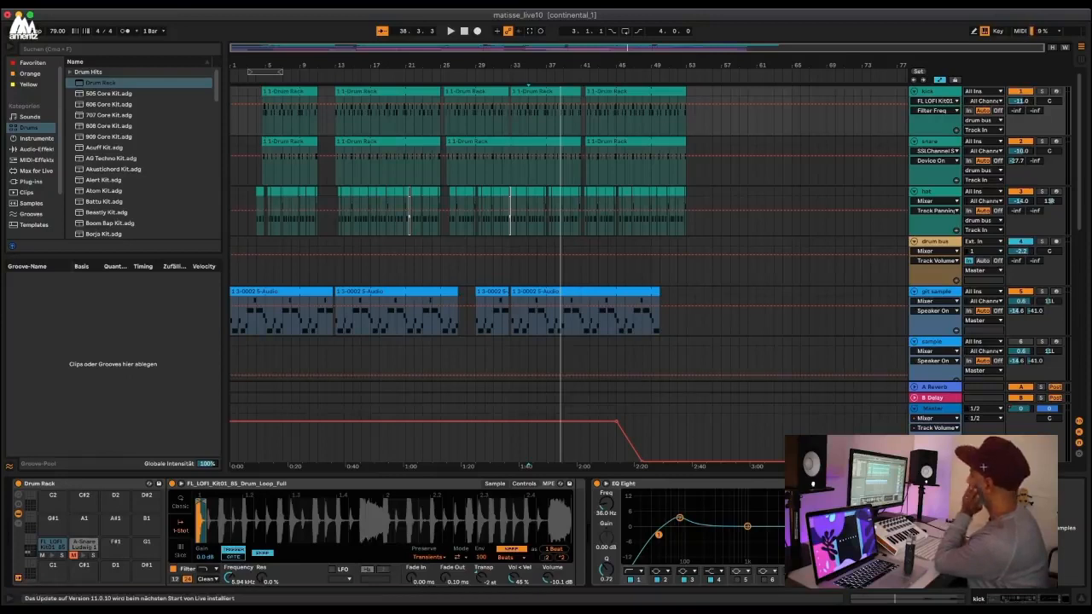
{"action": "left_click", "coordinate": [930, 93]}
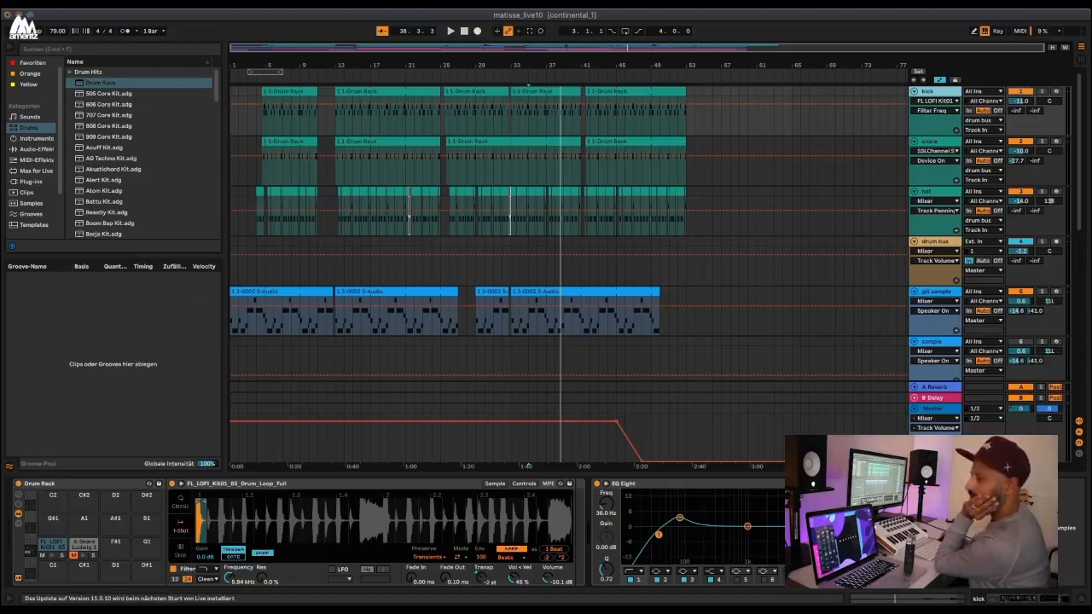
{"action": "left_click_drag", "start_coordinate": [317, 19], "coordinate": [262, 79]}
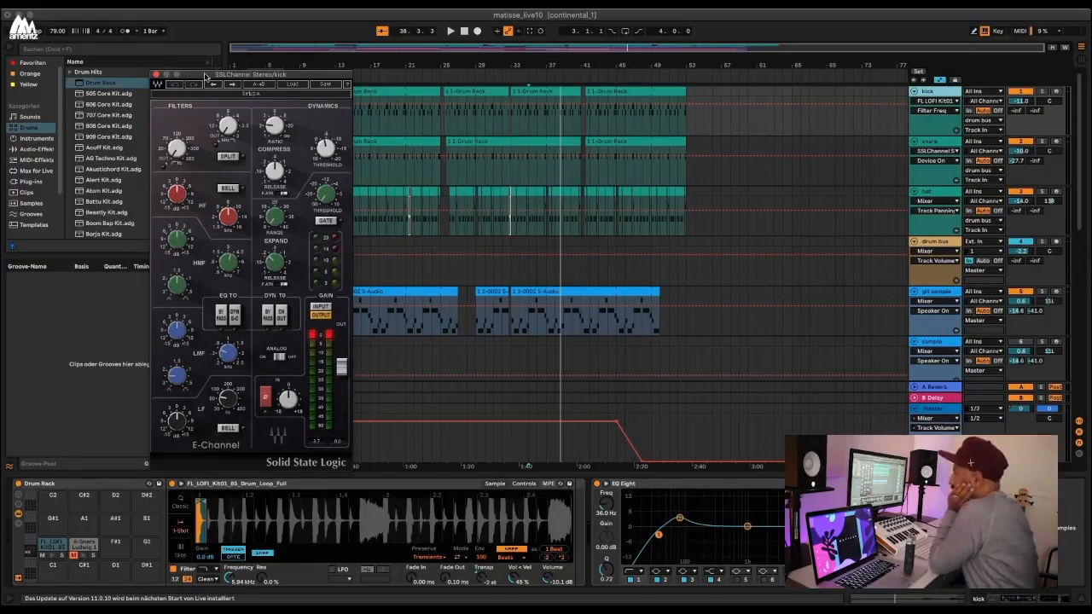
{"action": "left_click_drag", "start_coordinate": [205, 77], "coordinate": [206, 78]}
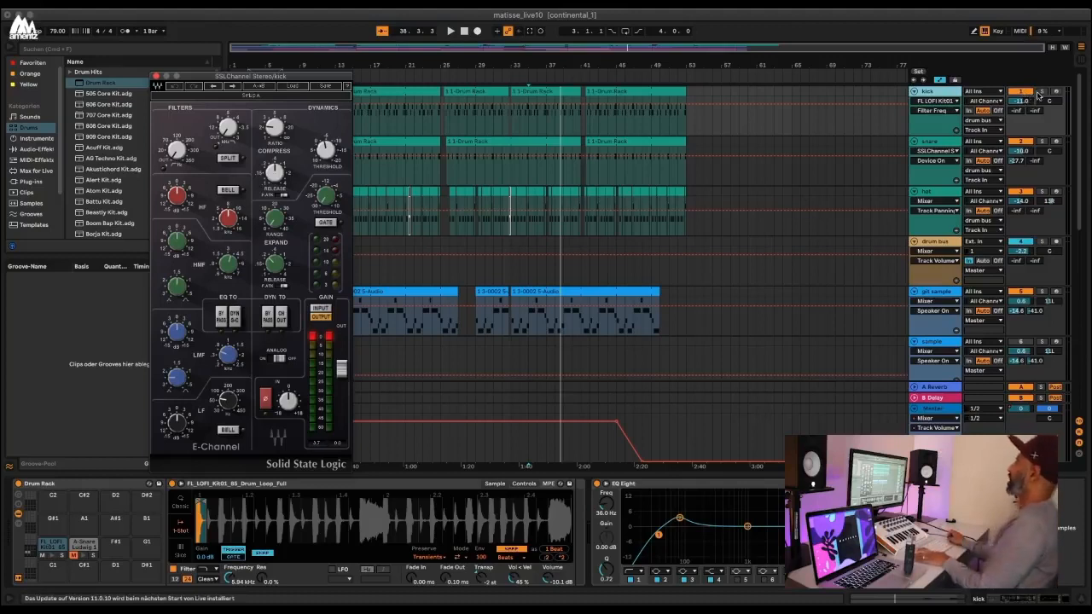
Play the kick soloed from bar 35 and select the boosted low band in its EQ Eight.
{"action": "left_click", "coordinate": [536, 181]}
{"action": "key", "text": "space"}
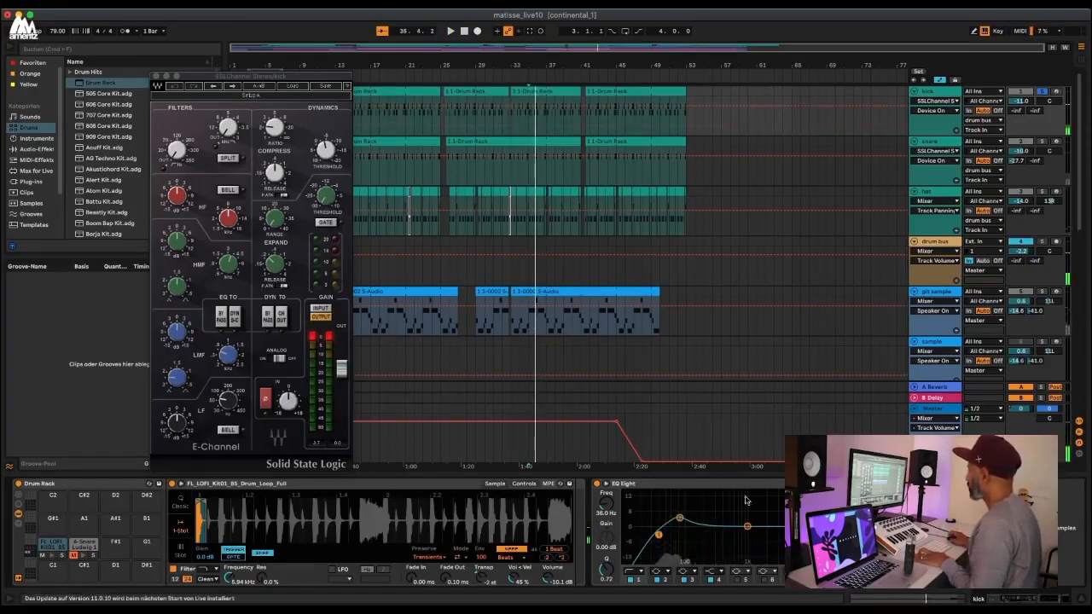
{"action": "left_click", "coordinate": [683, 501]}
{"action": "left_click", "coordinate": [679, 519]}
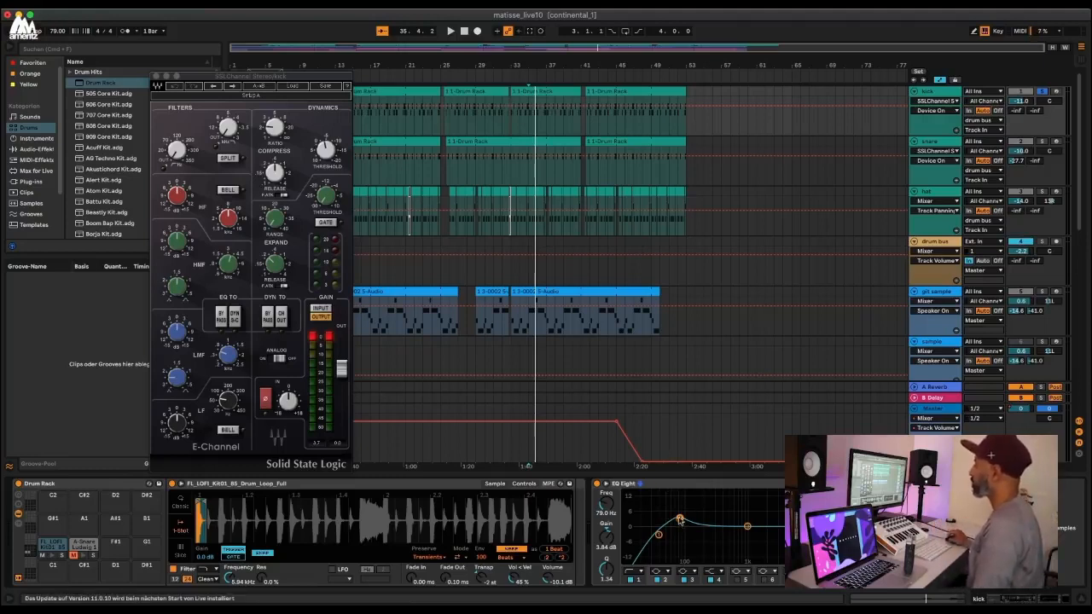
Compare the kick's sound with its EQ Eight and SSLChannel switched off and on.
{"action": "left_click", "coordinate": [597, 484]}
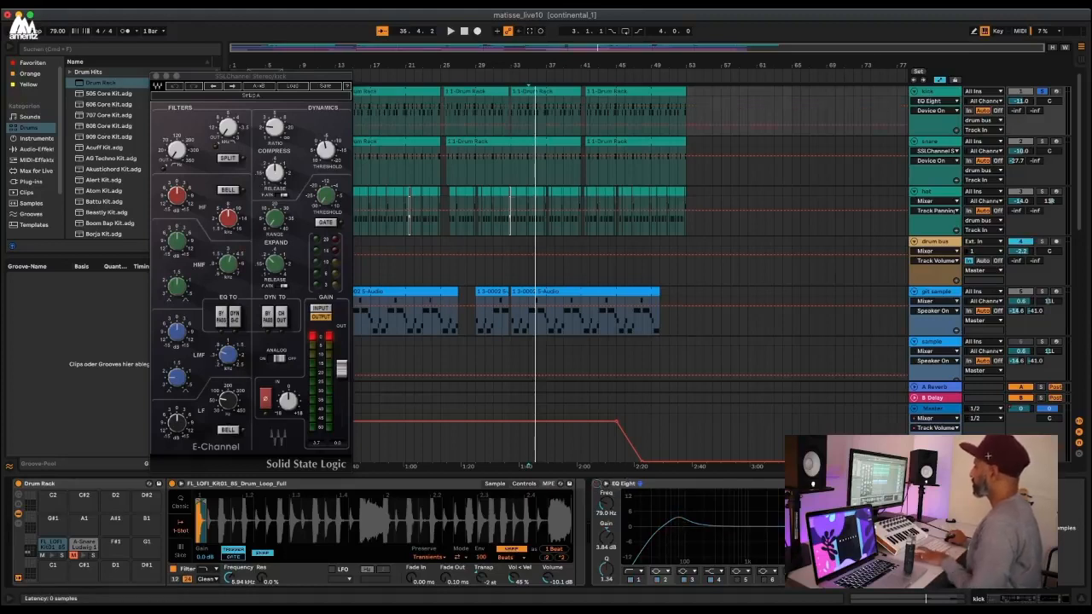
{"action": "left_click", "coordinate": [887, 484]}
{"action": "key", "text": "space"}
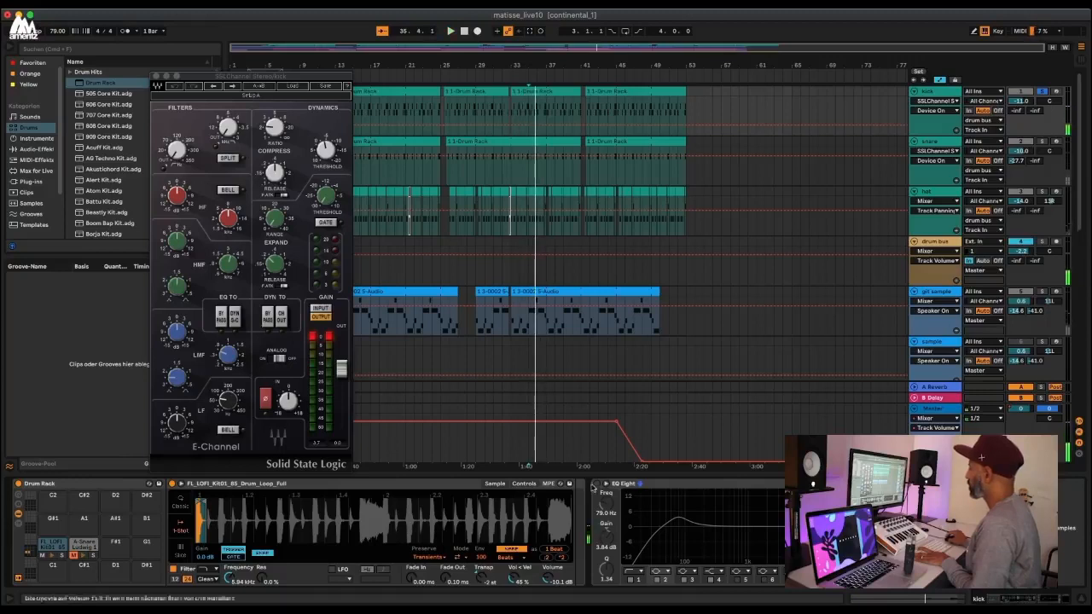
{"action": "left_click", "coordinate": [598, 484]}
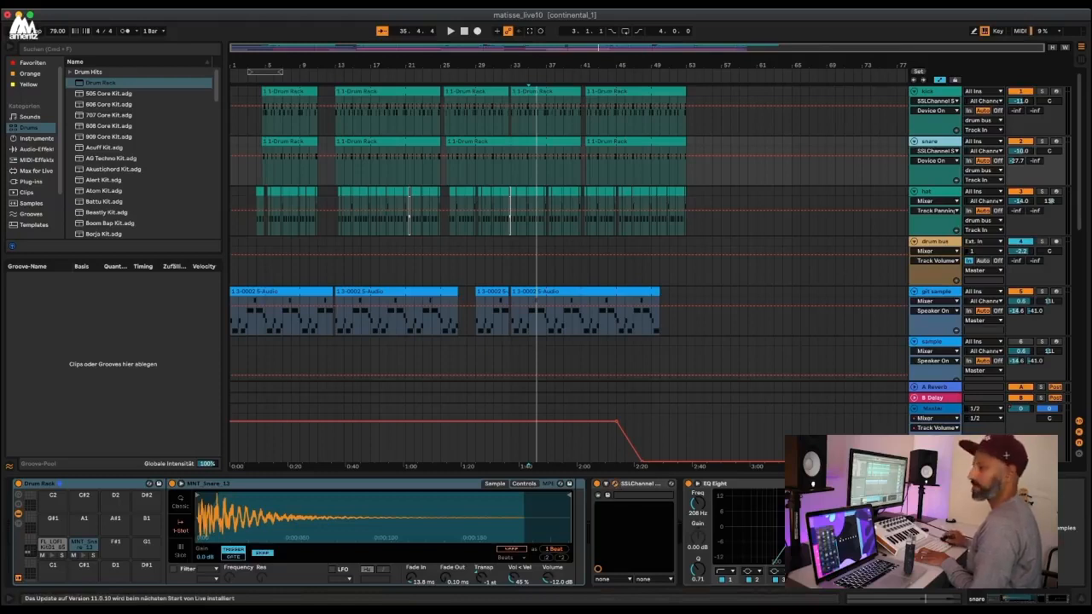
Show the snare's SSLChannel window, solo the snare, and compare its sound with SSLChannel and EQ Eight off and on.
{"action": "left_click_drag", "start_coordinate": [0, 51], "coordinate": [523, 78]}
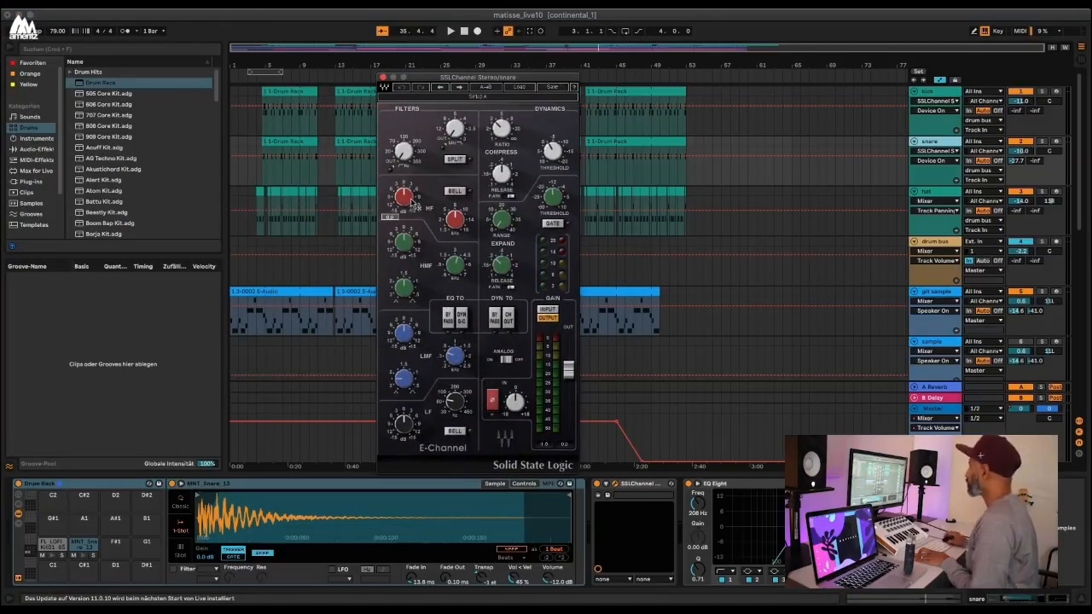
{"action": "left_click", "coordinate": [1042, 141]}
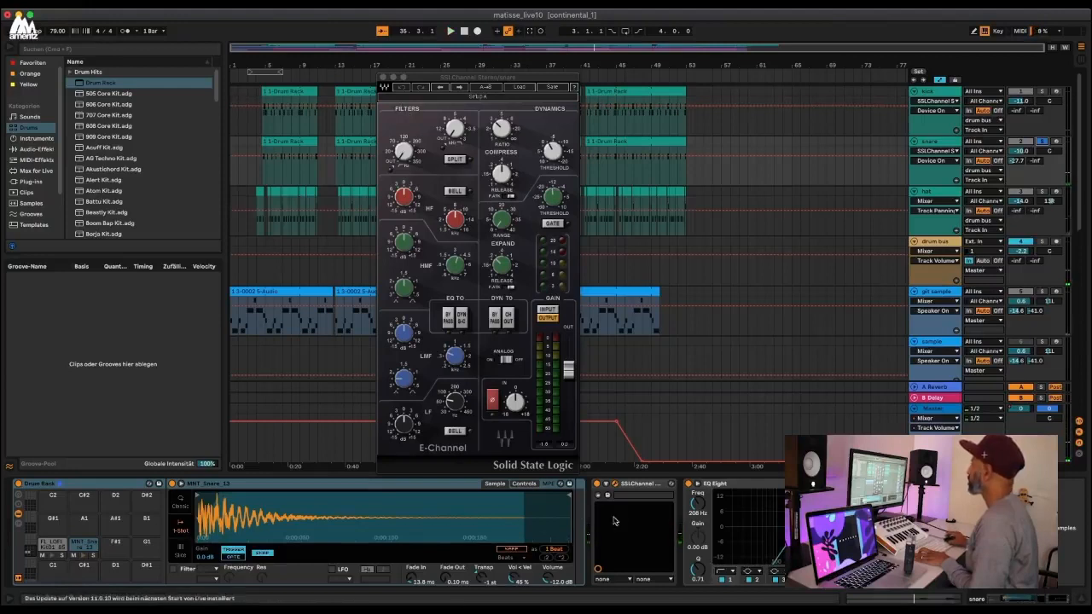
{"action": "left_click", "coordinate": [595, 485]}
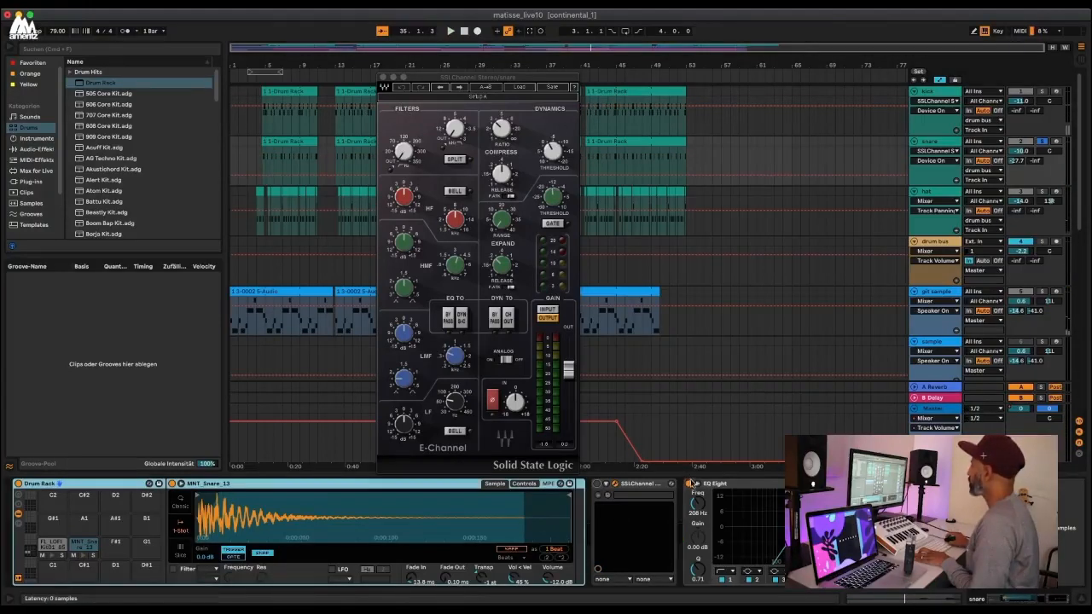
{"action": "left_click", "coordinate": [691, 484]}
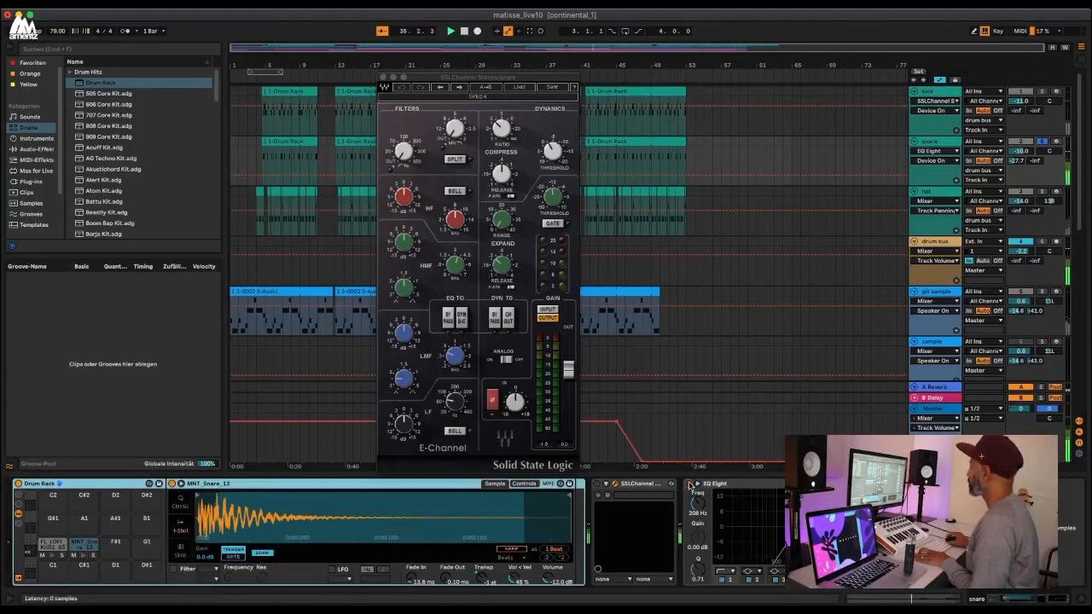
{"action": "left_click", "coordinate": [596, 484]}
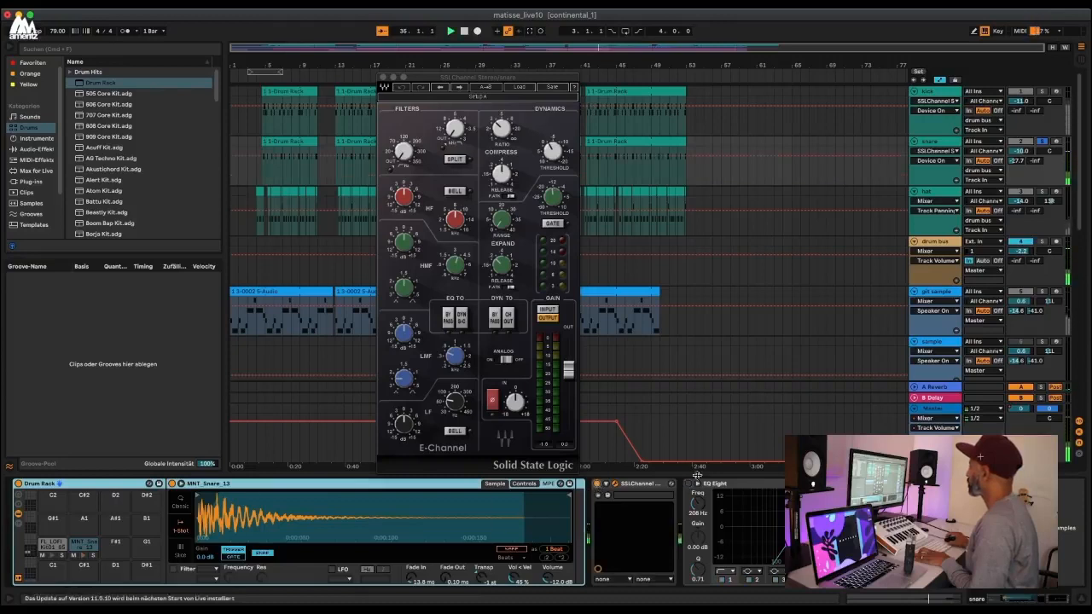
{"action": "left_click", "coordinate": [691, 485]}
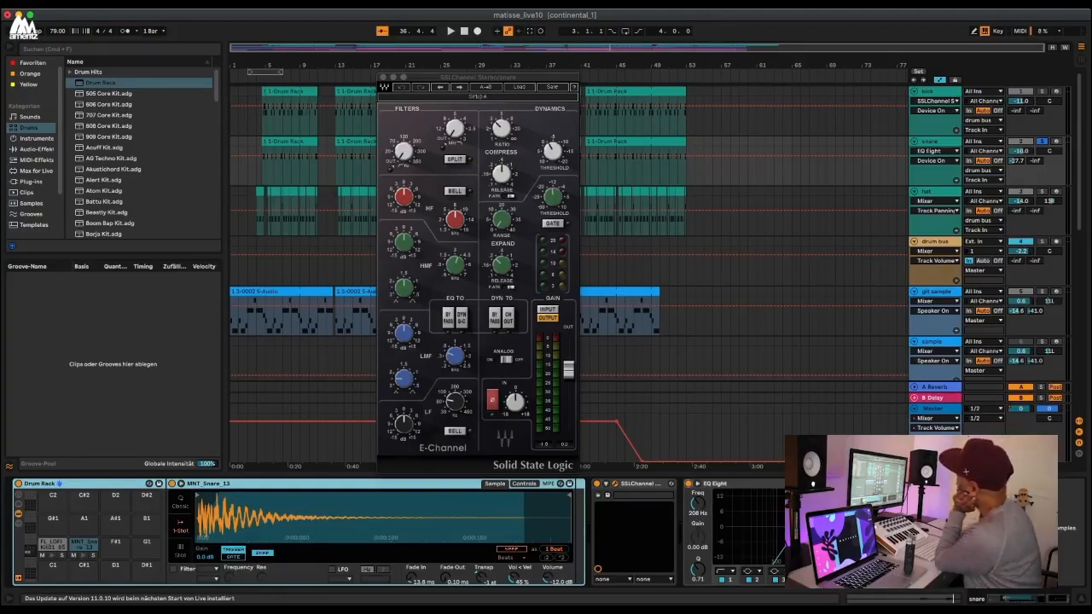
Toggle the snare track's solo and play the snare on its own.
{"action": "left_click", "coordinate": [1042, 142]}
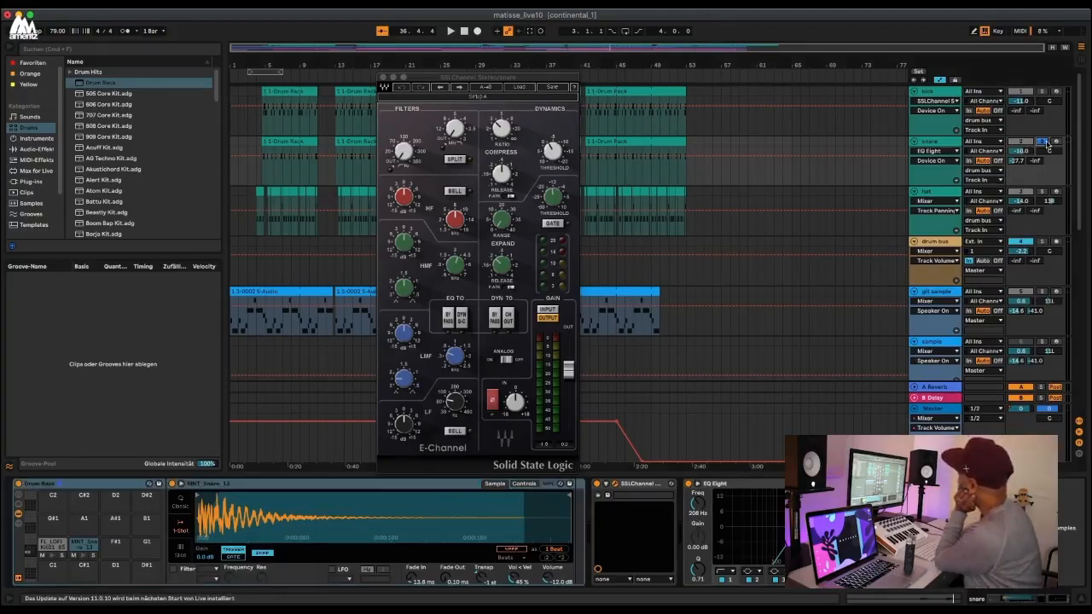
{"action": "left_click", "coordinate": [1043, 142]}
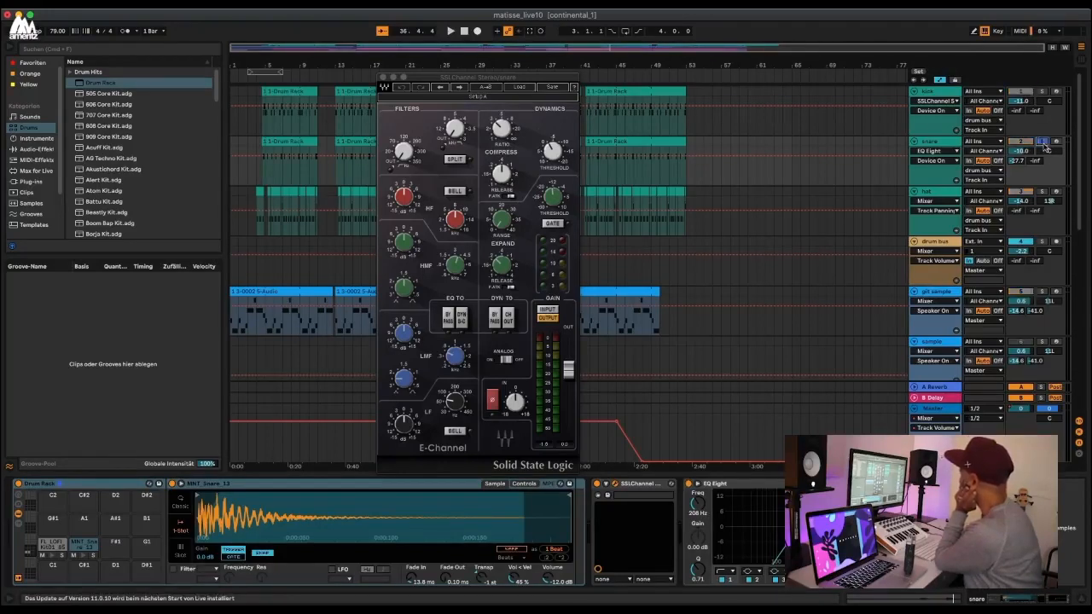
{"action": "key", "text": "space"}
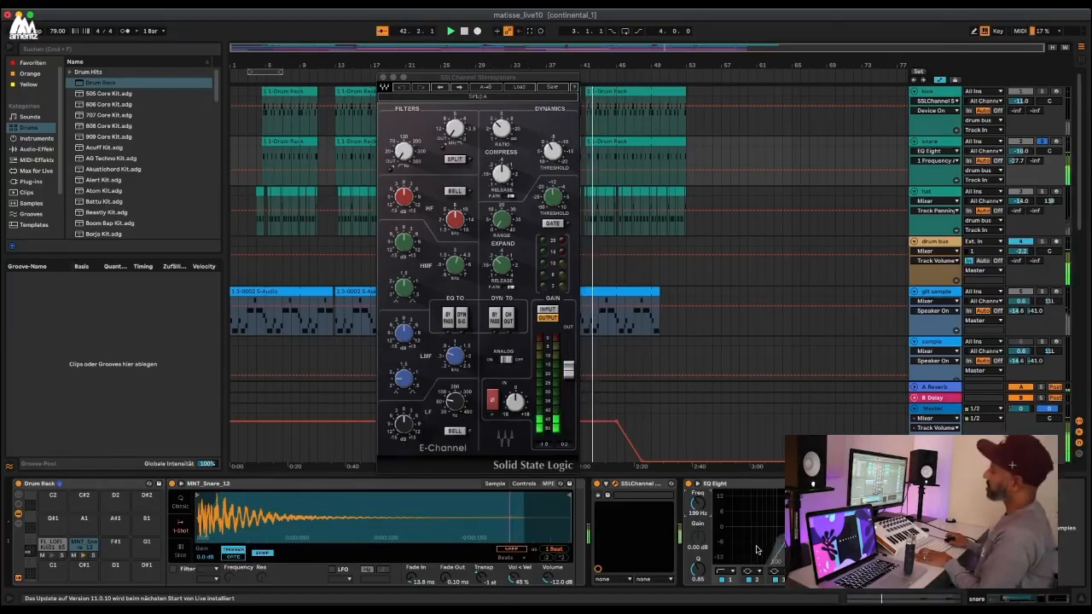
View the hat track's devices, move the solo from the snare to the hat, and select the hat's EQ Eight.
{"action": "left_click", "coordinate": [930, 193]}
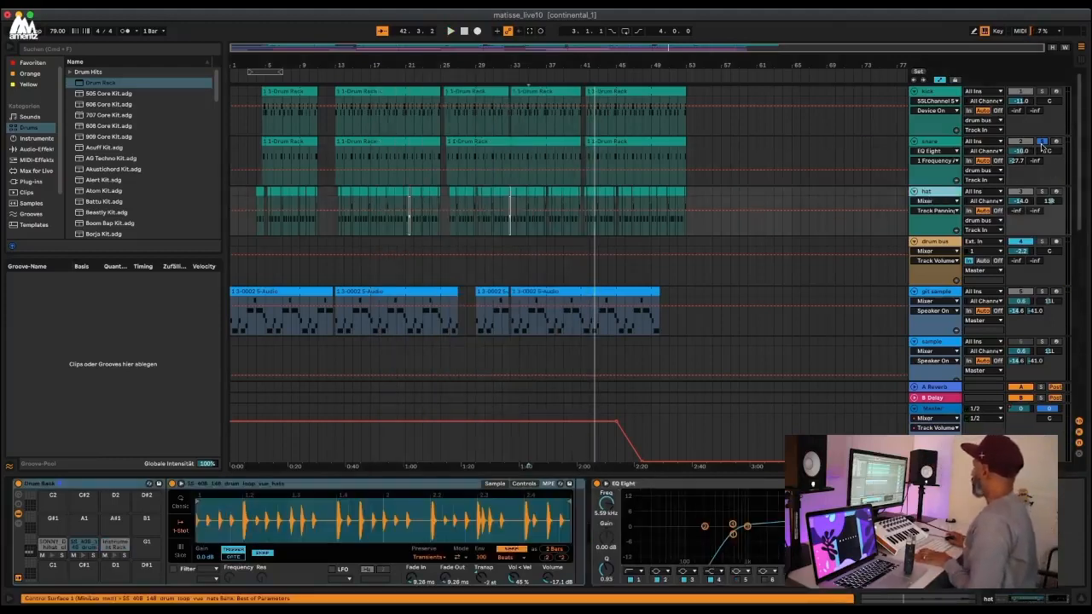
{"action": "left_click", "coordinate": [1041, 143]}
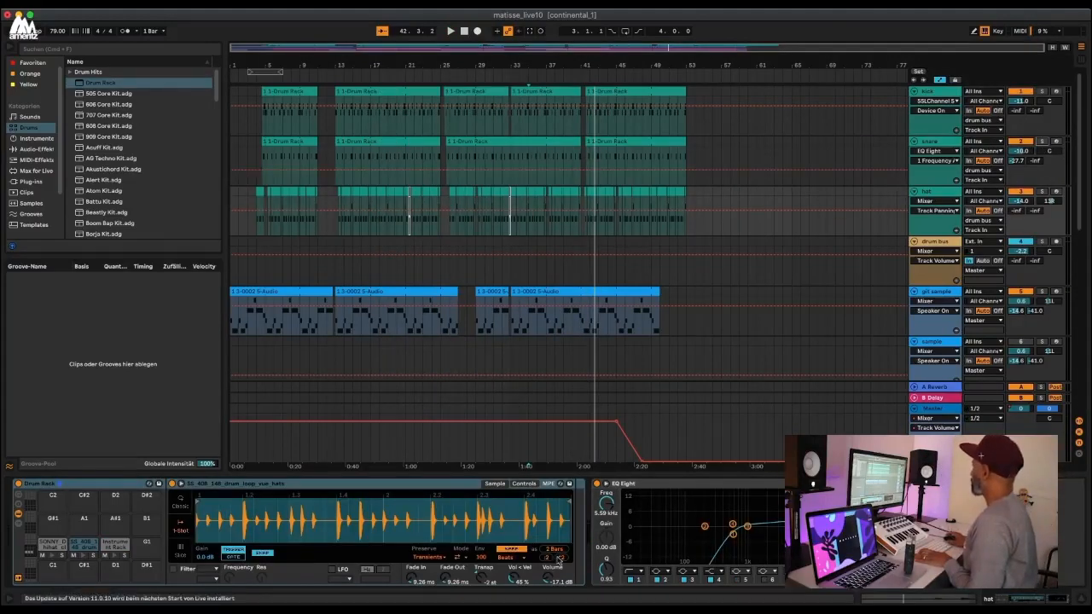
{"action": "left_click", "coordinate": [712, 494]}
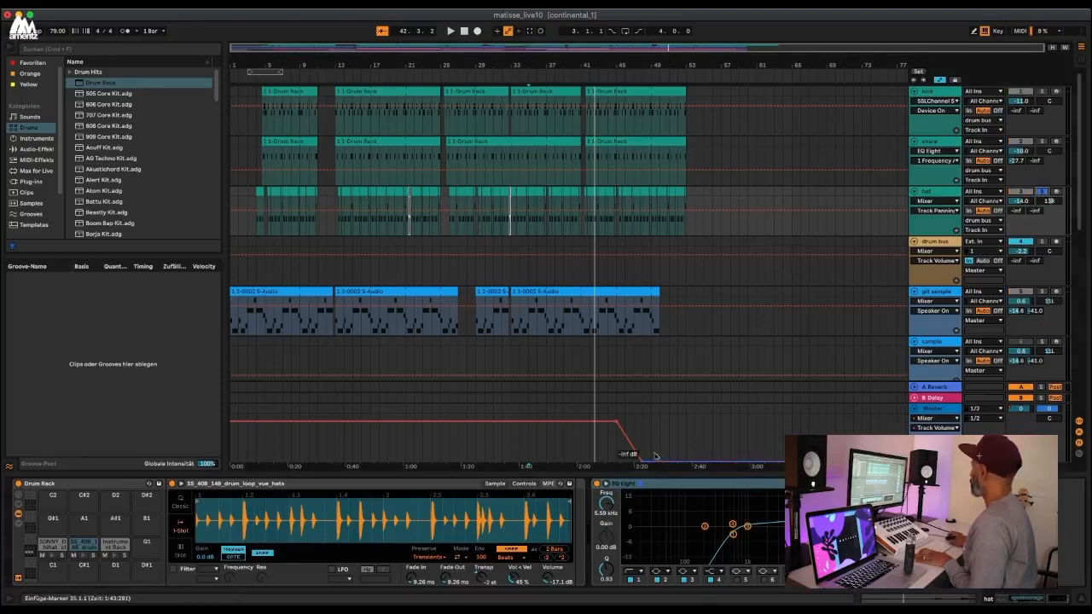
Compare the soloed hat's sound with its EQ Eight switched off and on during playback.
{"action": "left_click", "coordinate": [597, 484]}
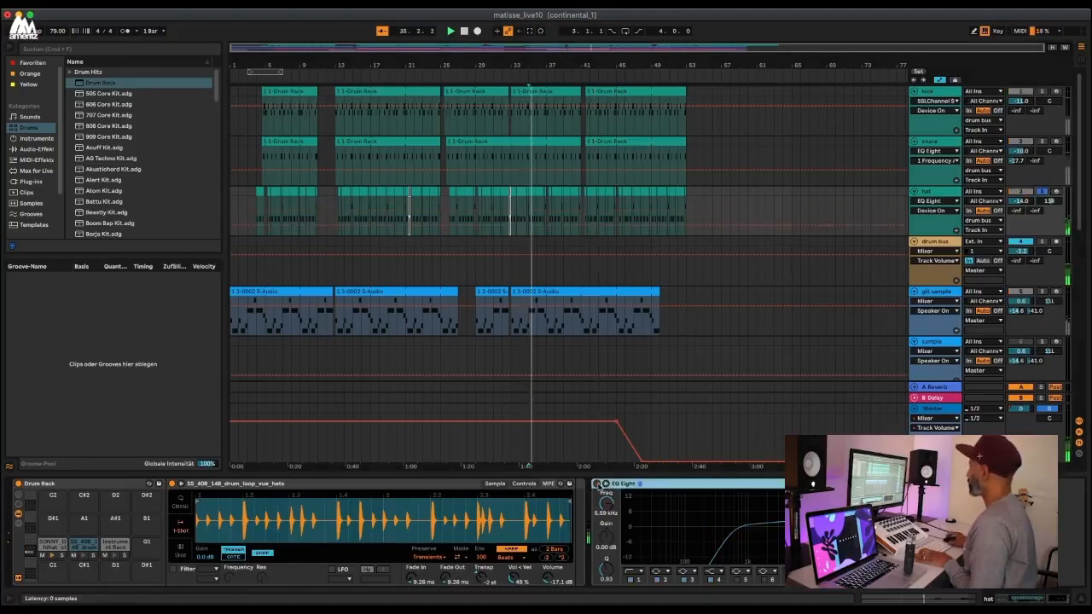
{"action": "left_click", "coordinate": [598, 486]}
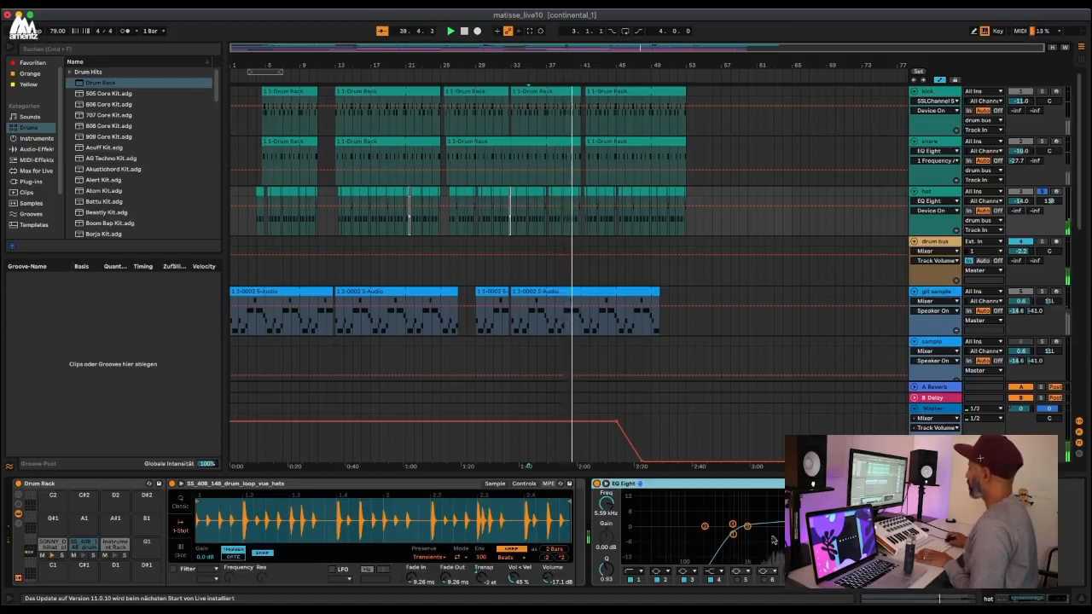
{"action": "left_click", "coordinate": [604, 506]}
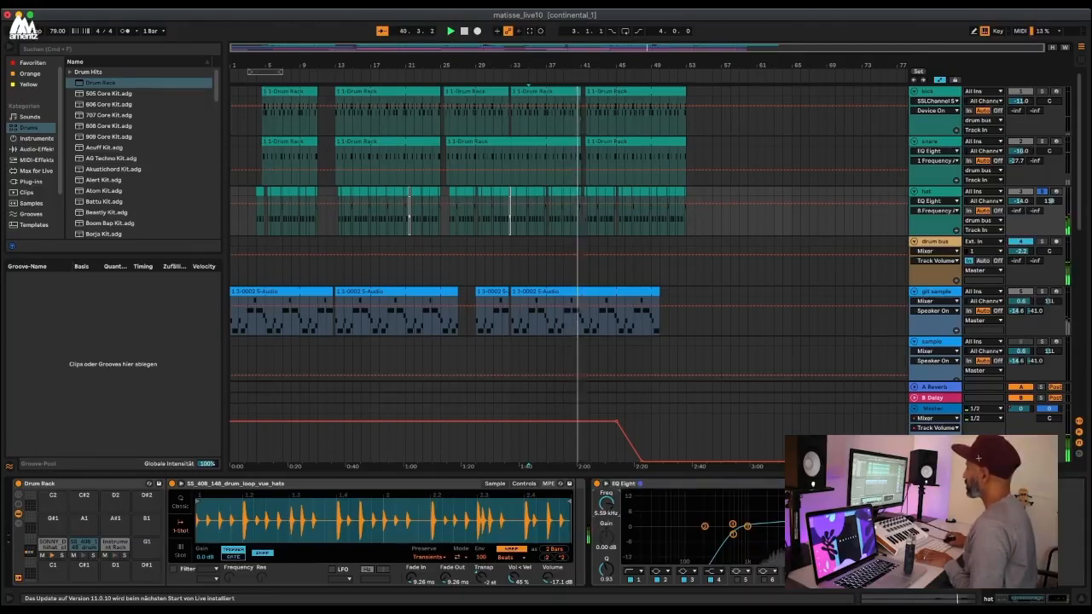
{"action": "left_click", "coordinate": [597, 484]}
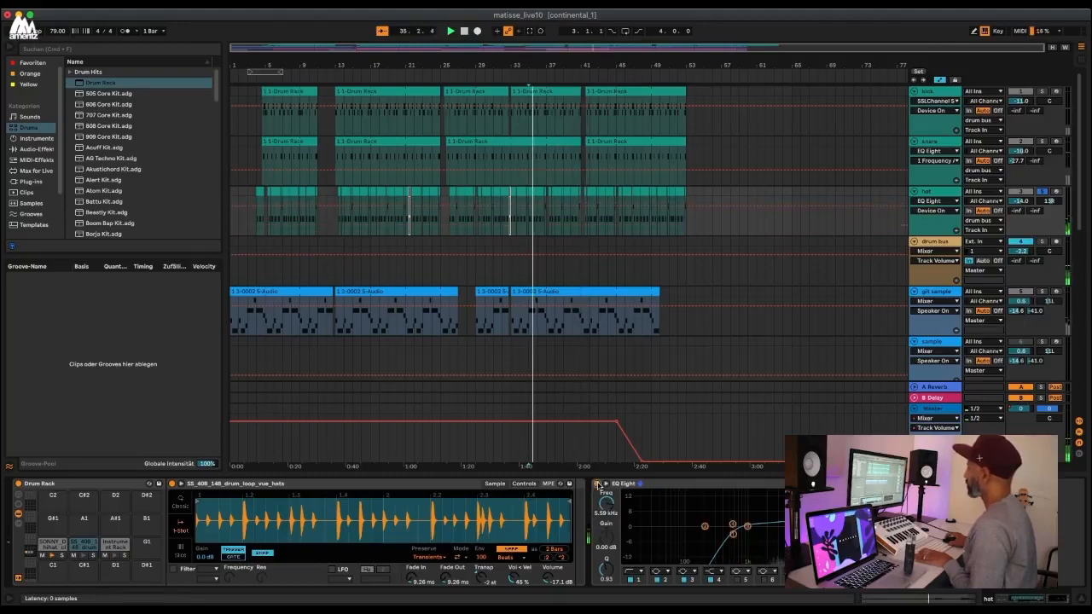
{"action": "left_click", "coordinate": [597, 484]}
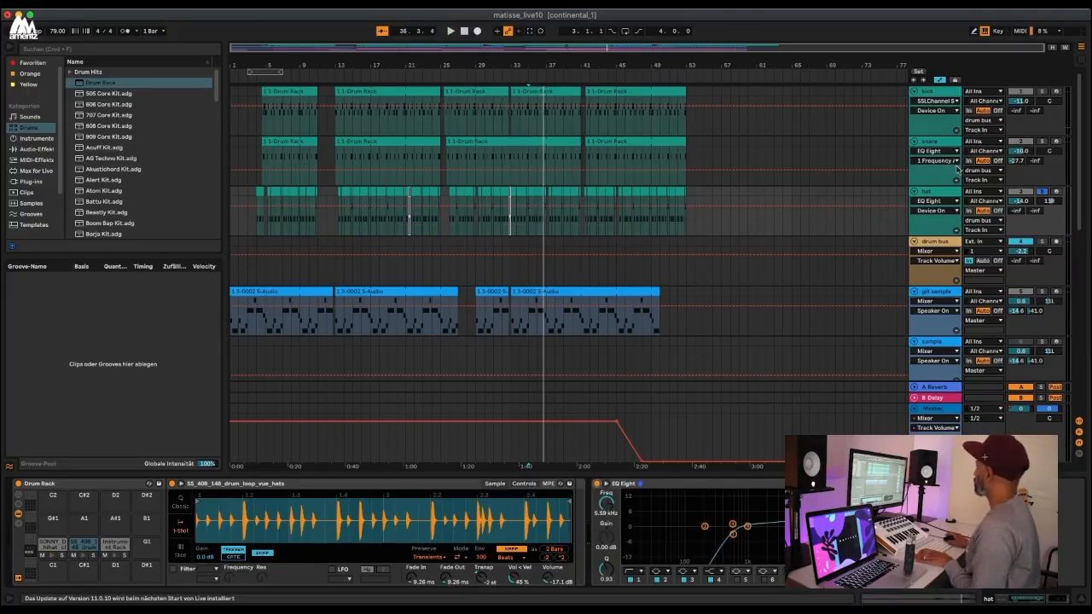
Show the Instrument Rack pad in the hat's Drum Rack and audition its drum loop slice at different transpositions.
{"action": "left_click", "coordinate": [107, 546]}
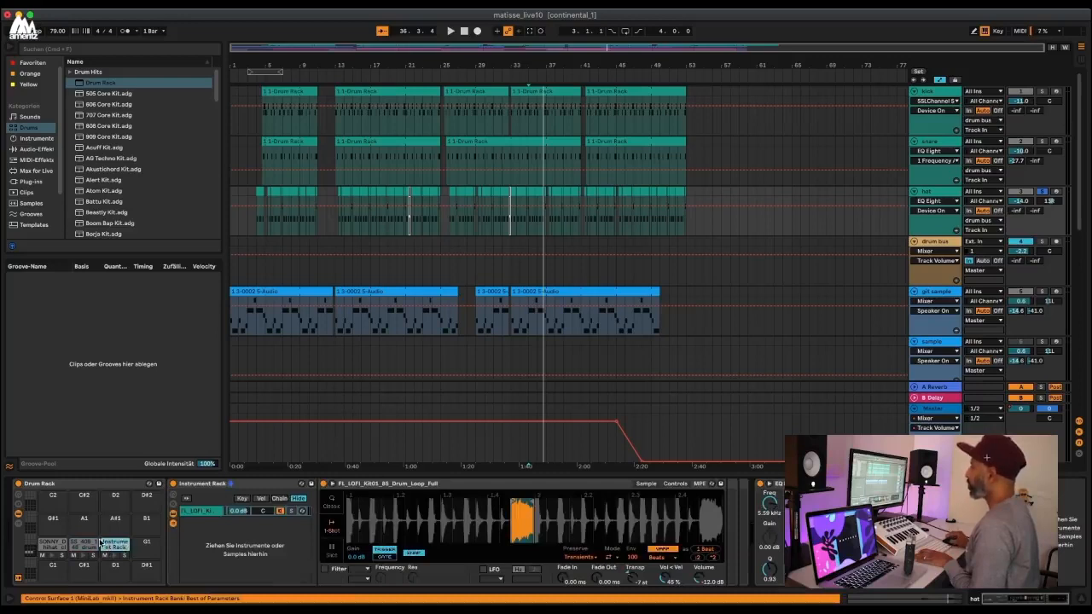
{"action": "key", "text": "space"}
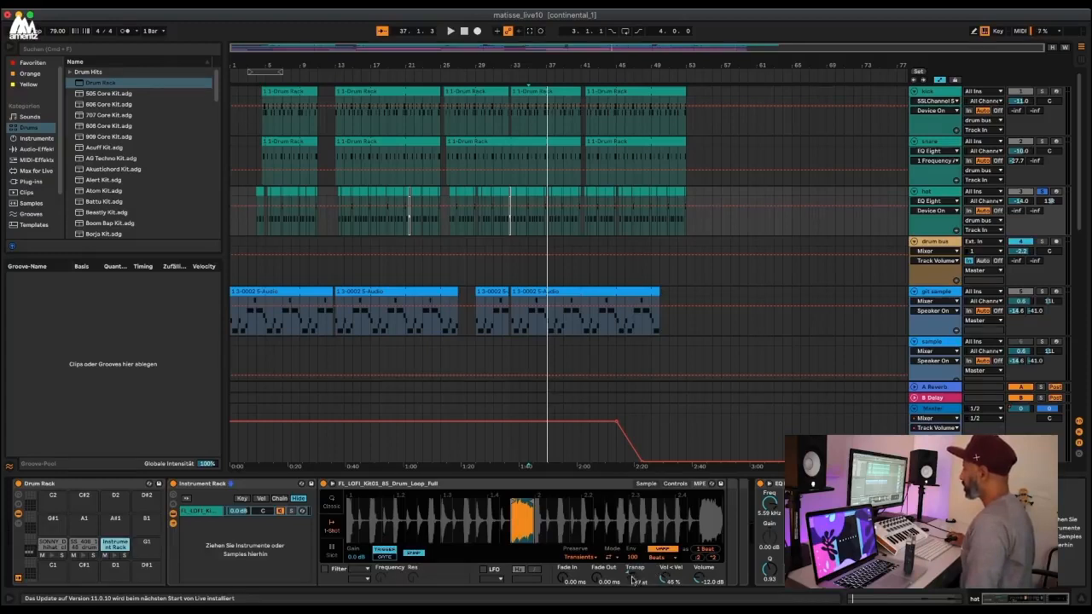
{"action": "left_click_drag", "start_coordinate": [633, 580], "coordinate": [633, 572]}
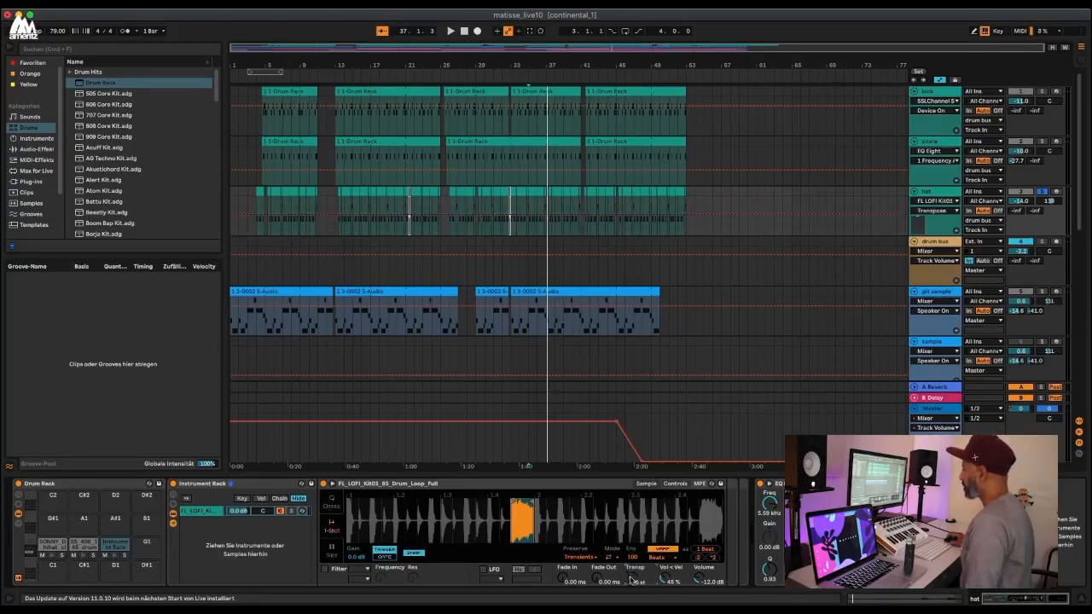
{"action": "left_click", "coordinate": [115, 553]}
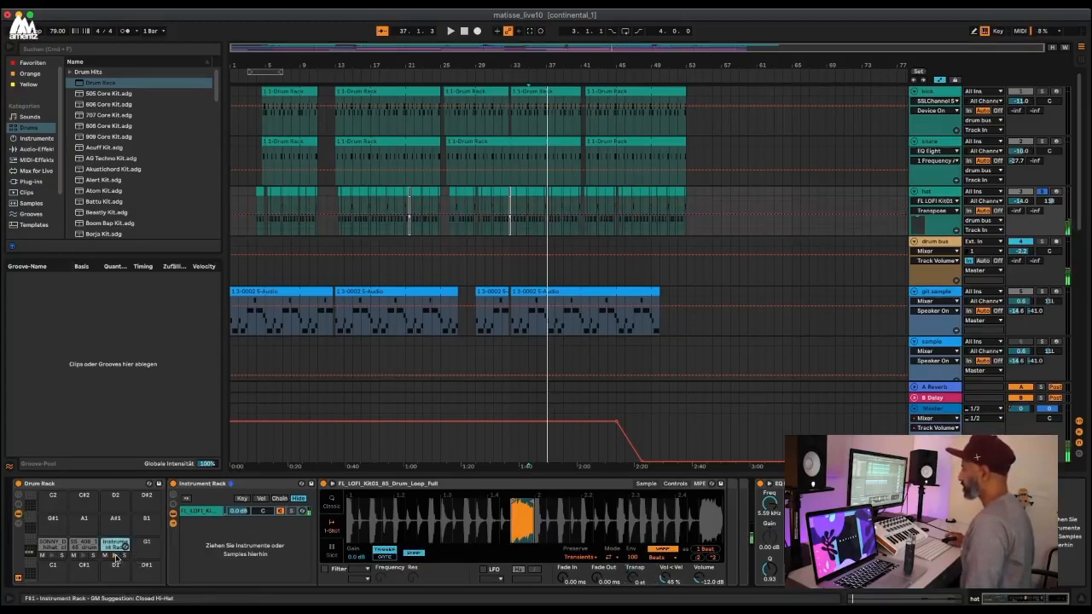
{"action": "left_click_drag", "start_coordinate": [633, 578], "coordinate": [632, 586]}
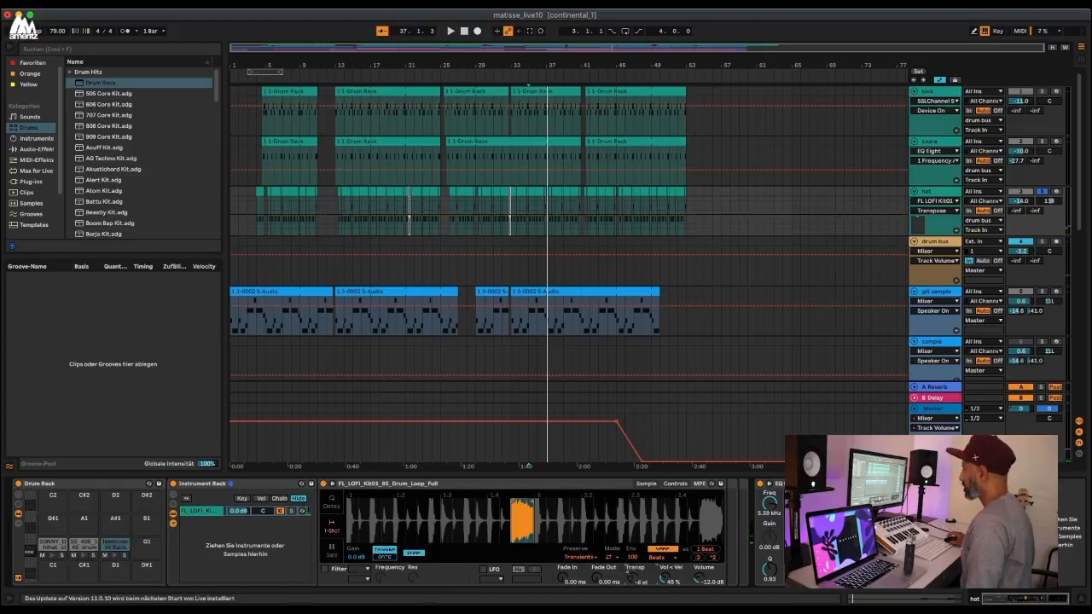
{"action": "left_click", "coordinate": [117, 553]}
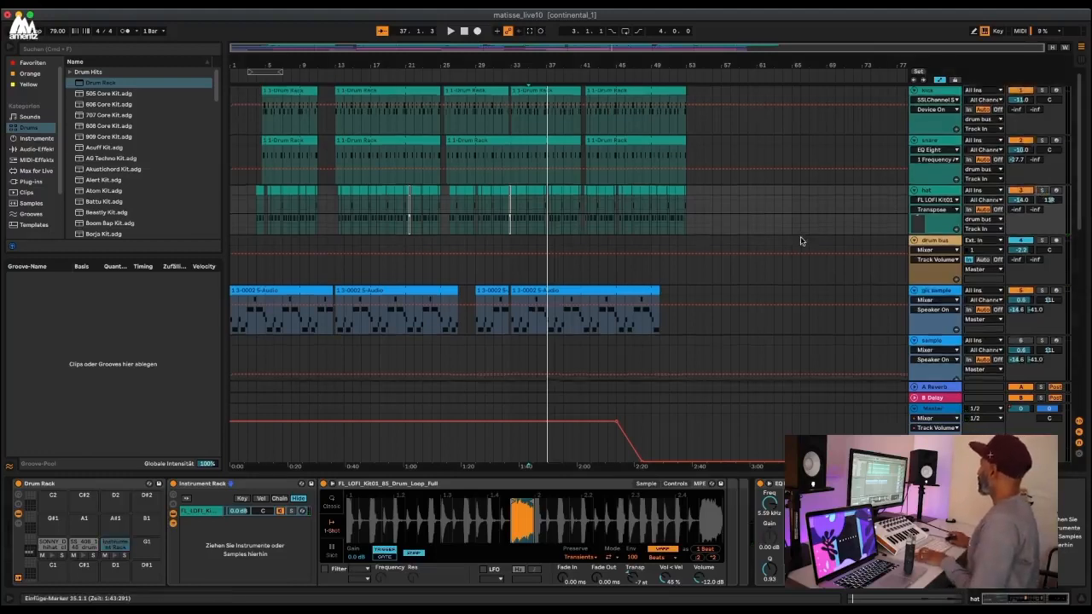
Show the drum bus's effects, view its SSLChannel window, and leave only the SSLComp Mono window open over the arrangement.
{"action": "scroll", "coordinate": [804, 241], "scroll_direction": "down", "scroll_amount": 2}
{"action": "scroll", "coordinate": [937, 222], "scroll_direction": "up", "scroll_amount": 2}
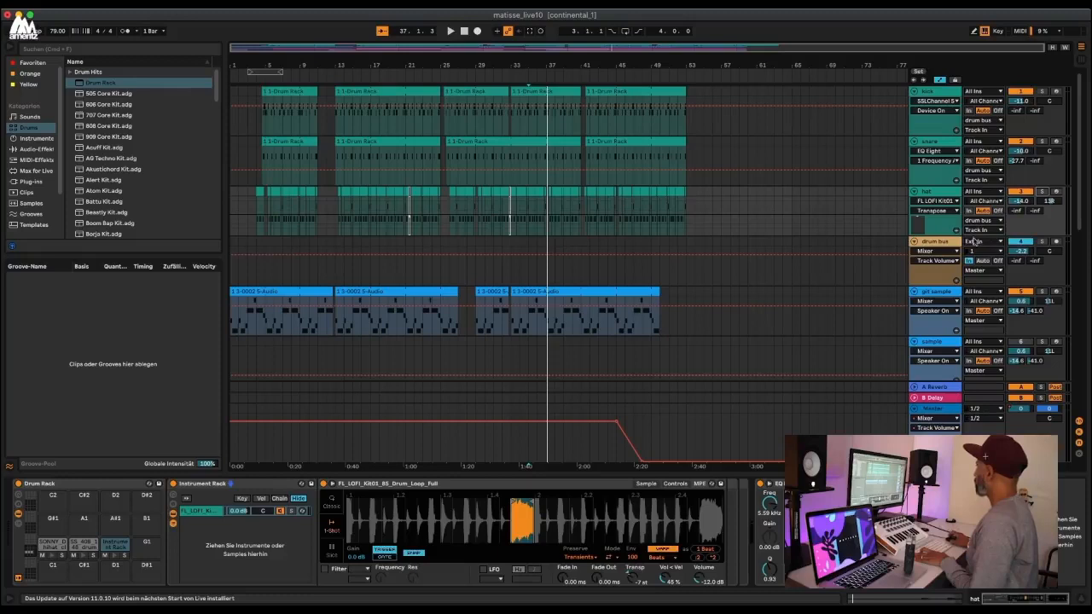
{"action": "left_click", "coordinate": [934, 258]}
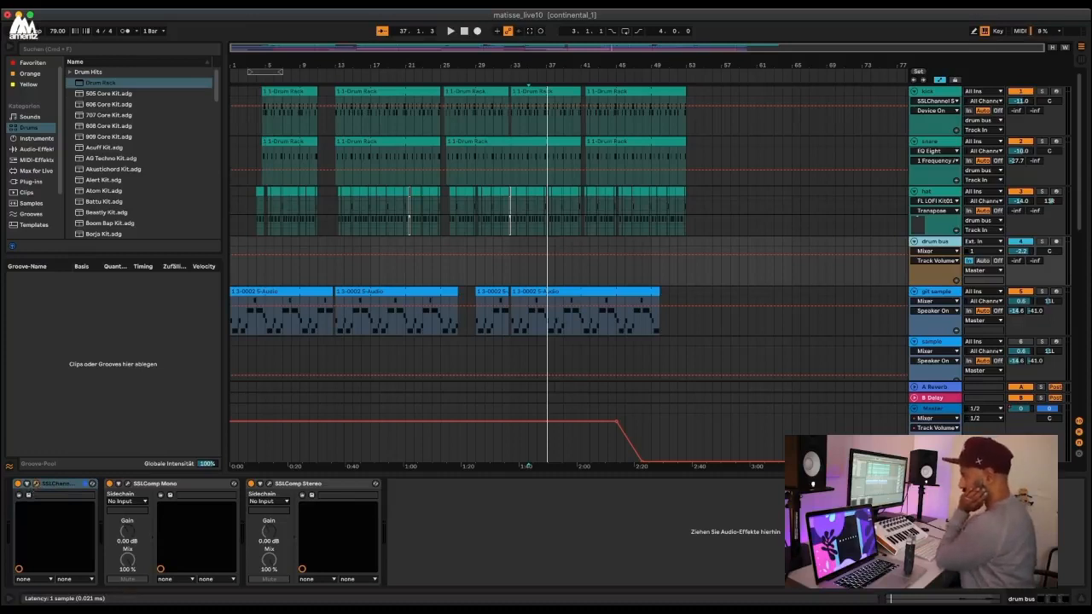
{"action": "left_click", "coordinate": [26, 483]}
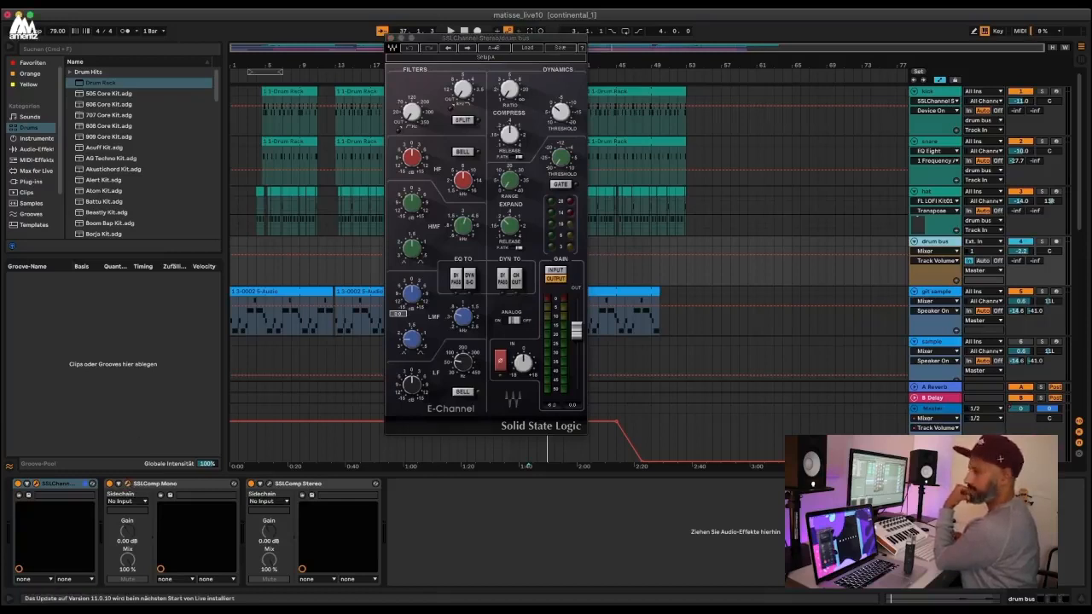
{"action": "left_click", "coordinate": [128, 483]}
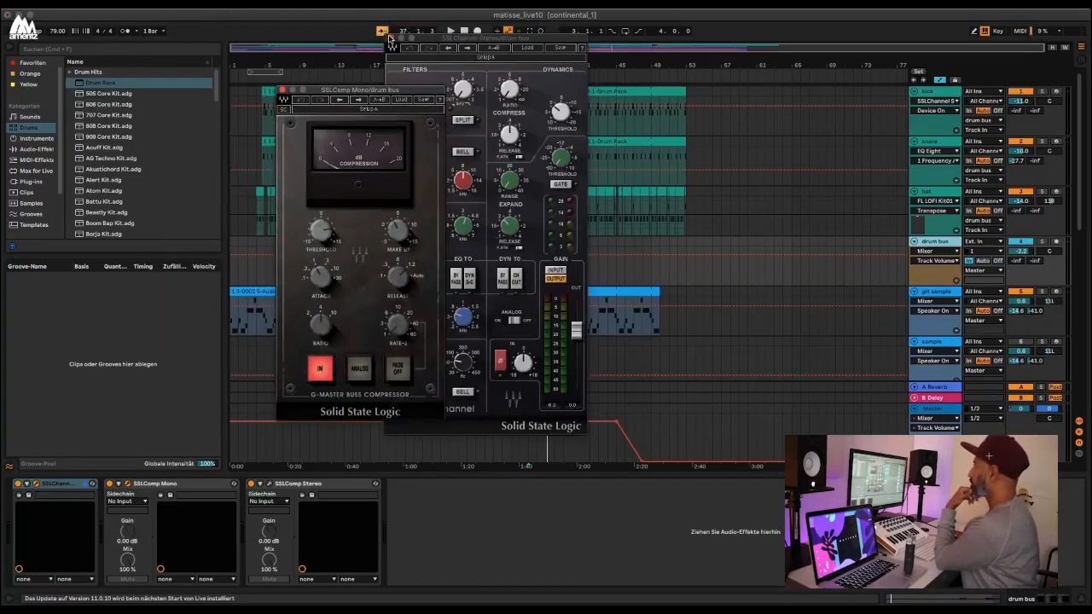
{"action": "left_click", "coordinate": [390, 38]}
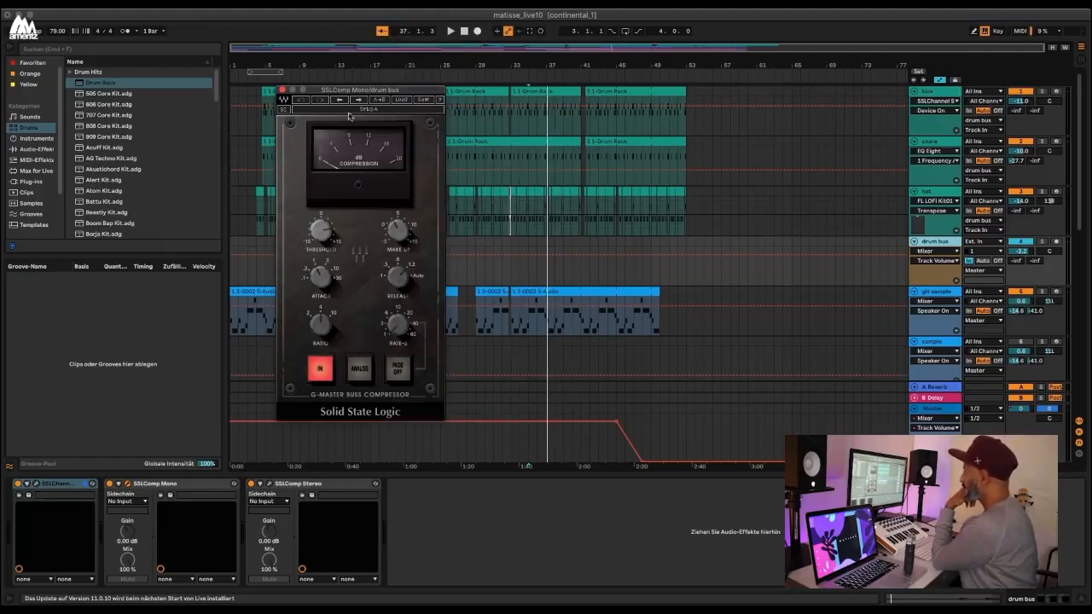
{"action": "left_click_drag", "start_coordinate": [355, 89], "coordinate": [327, 146]}
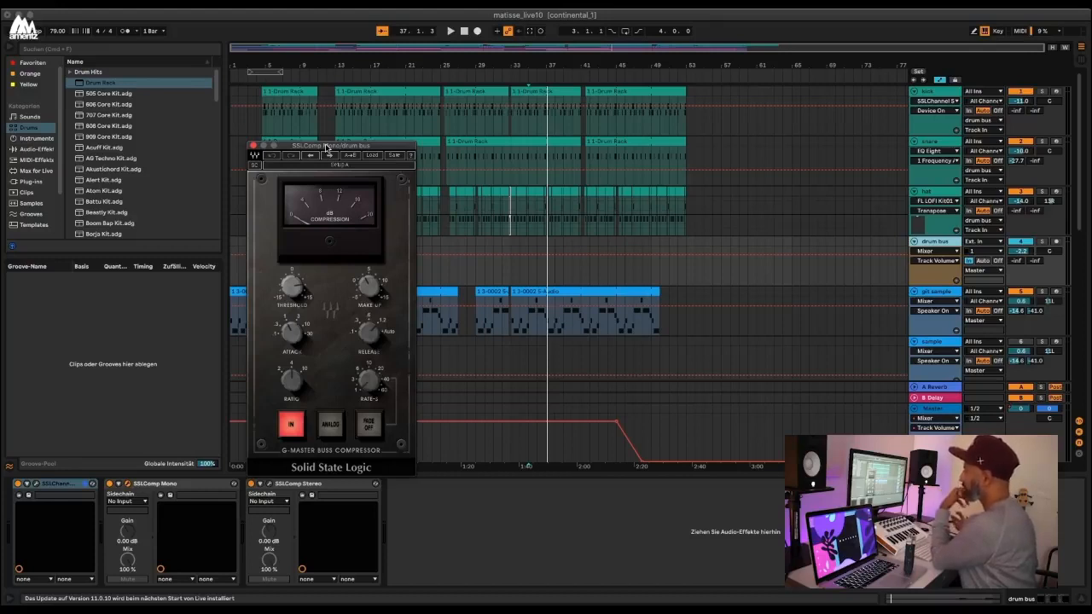
Examine the drum bus's SSLComp Mono and SSLComp Stereo windows during playback, and close both.
{"action": "key", "text": "space"}
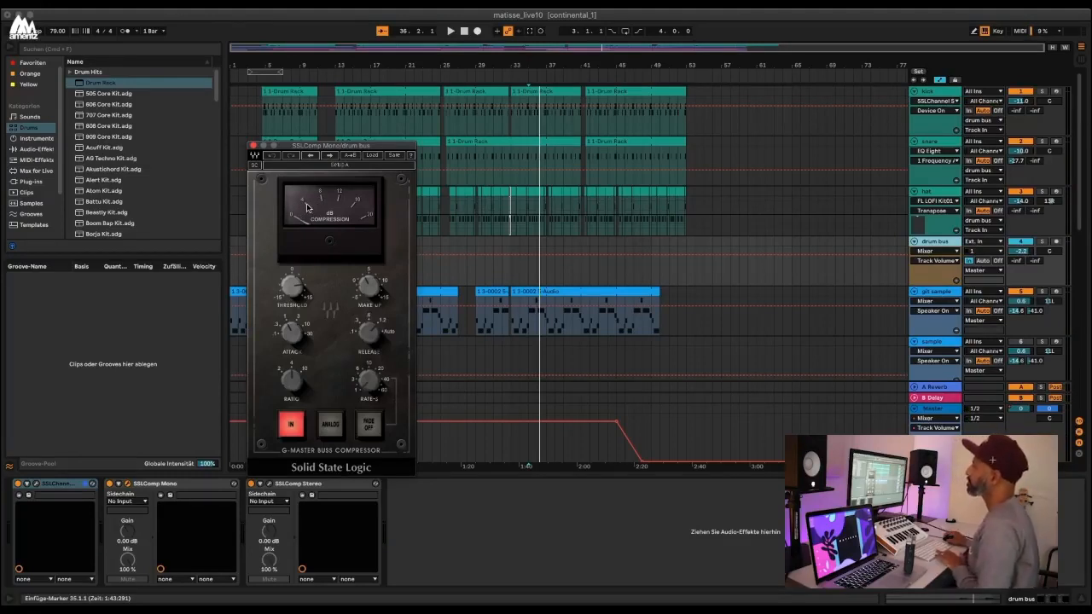
{"action": "key", "text": "space"}
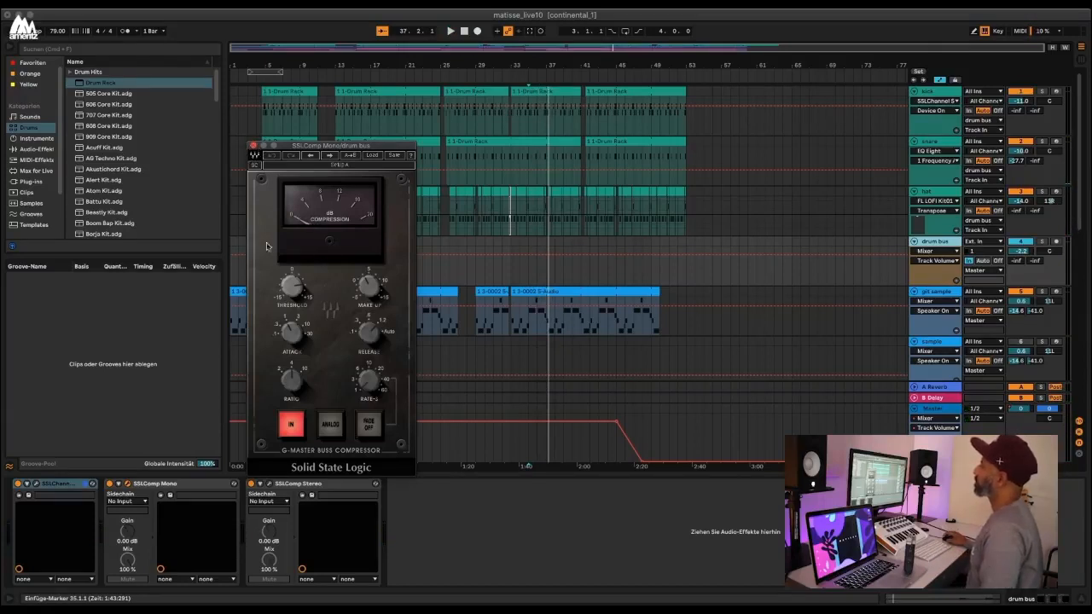
{"action": "left_click", "coordinate": [270, 484]}
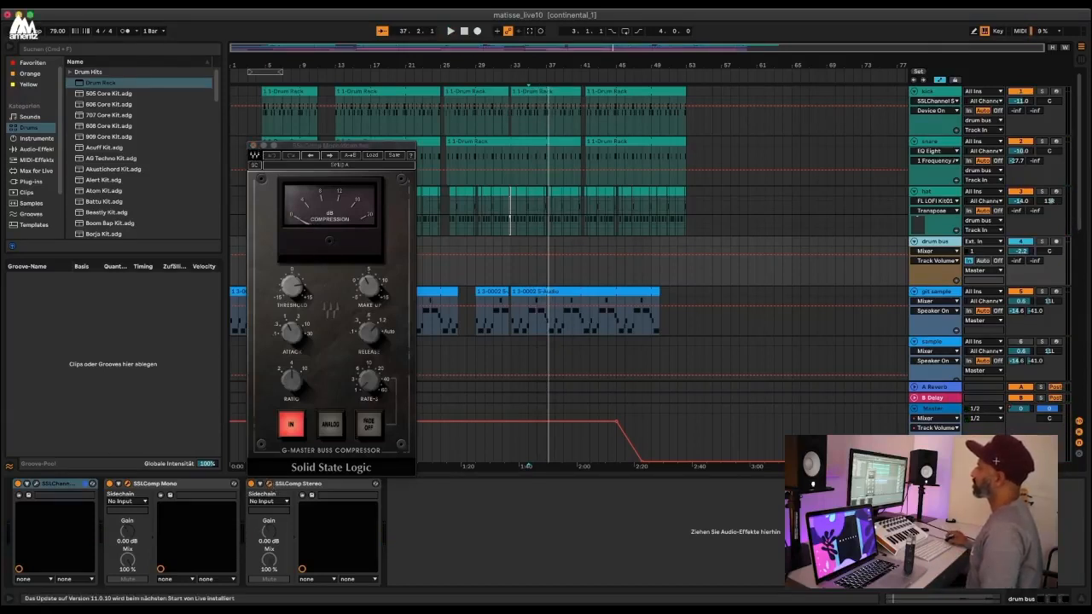
{"action": "left_click_drag", "start_coordinate": [586, 99], "coordinate": [510, 141]}
{"action": "key", "text": "space"}
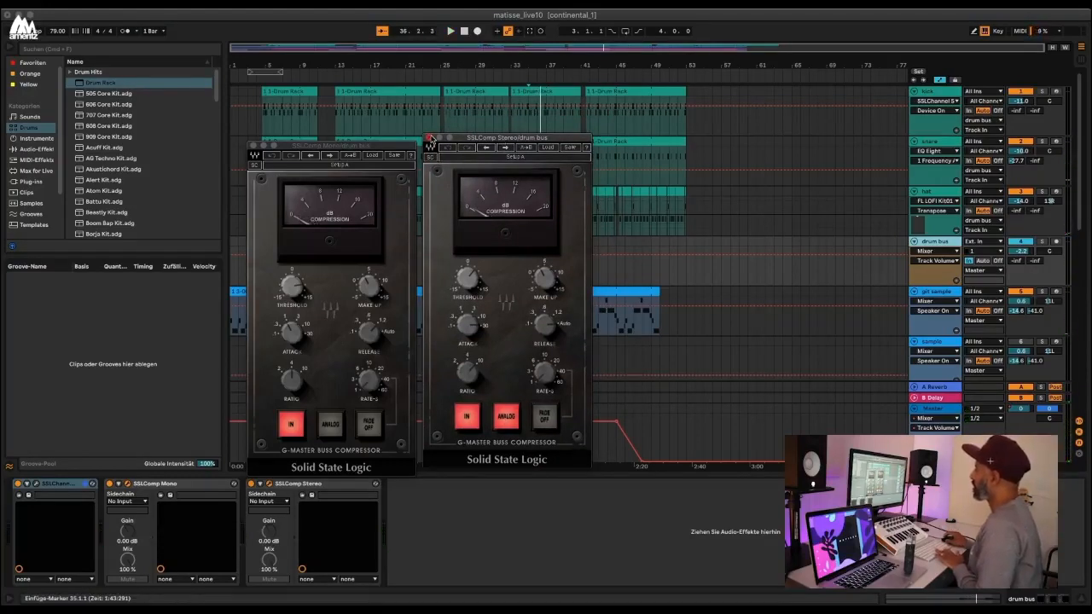
{"action": "left_click", "coordinate": [429, 138]}
{"action": "left_click", "coordinate": [253, 148]}
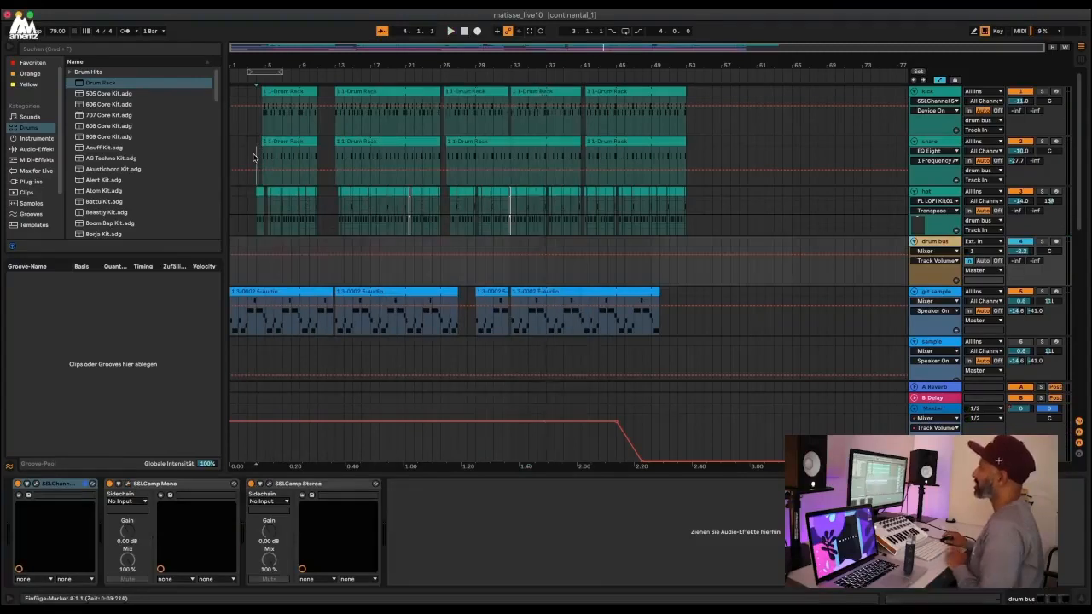
Solo the drum bus from bar 4, compare it with SSLChannel, SSLComp Mono and SSLComp Stereo off and on, and release the solo.
{"action": "left_click", "coordinate": [256, 162]}
{"action": "left_click", "coordinate": [383, 76]}
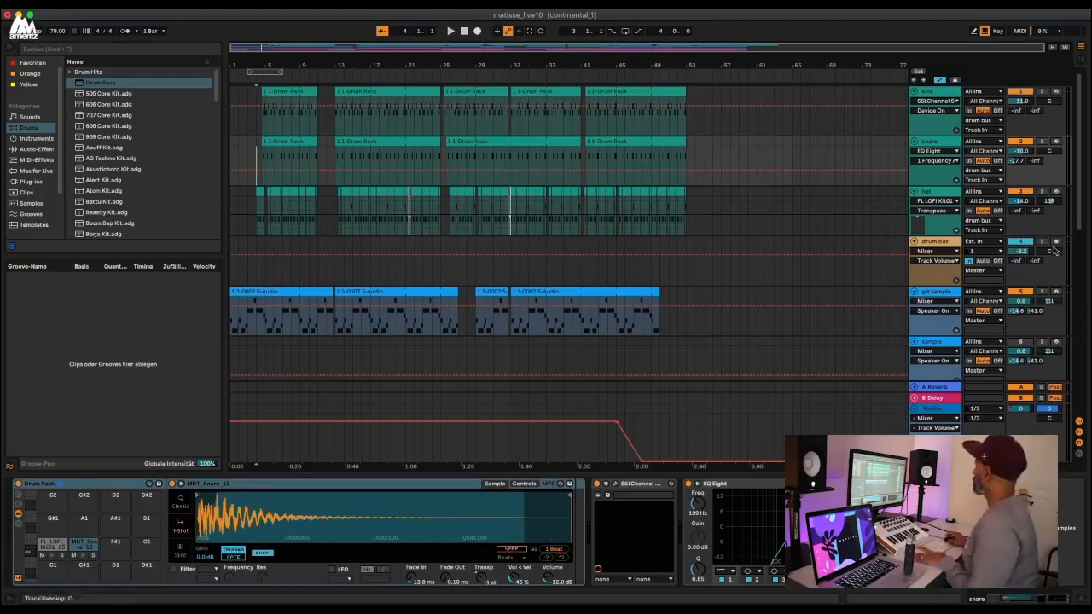
{"action": "left_click", "coordinate": [1044, 243]}
{"action": "key", "text": "space"}
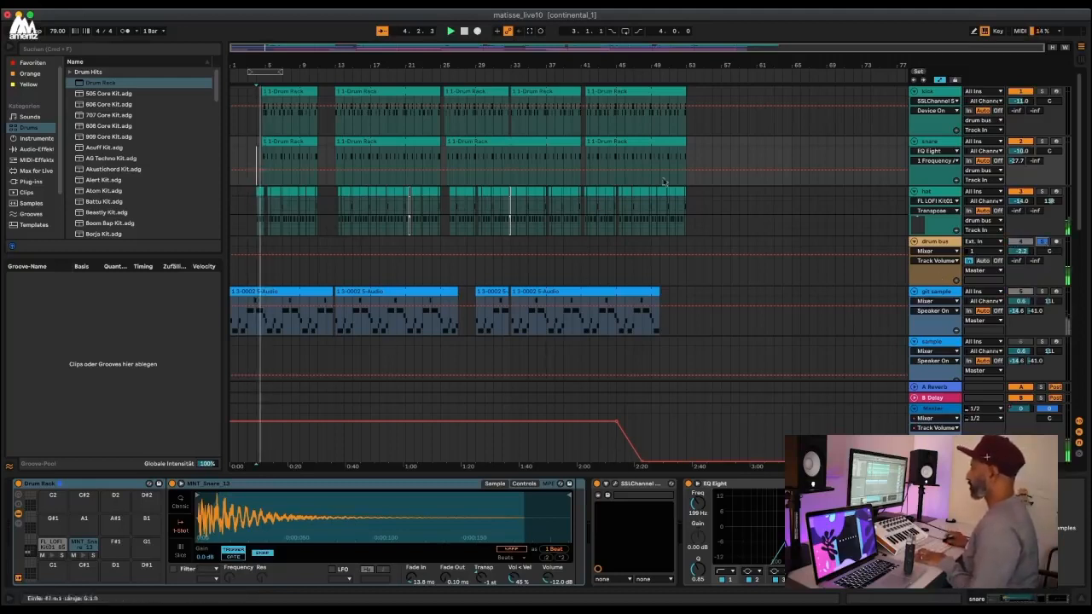
{"action": "left_click", "coordinate": [930, 243]}
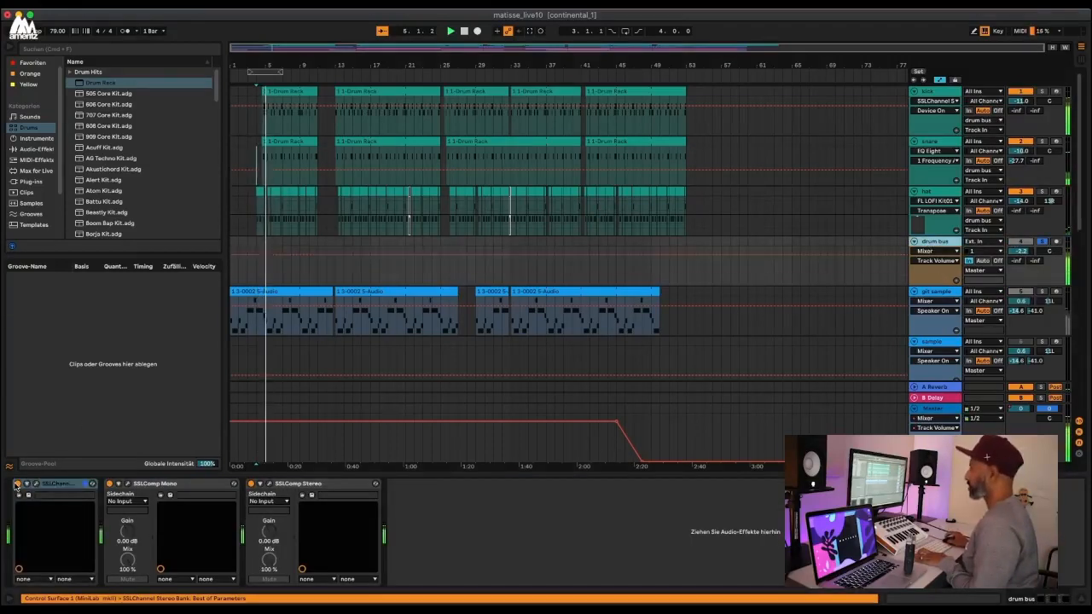
{"action": "left_click", "coordinate": [253, 485]}
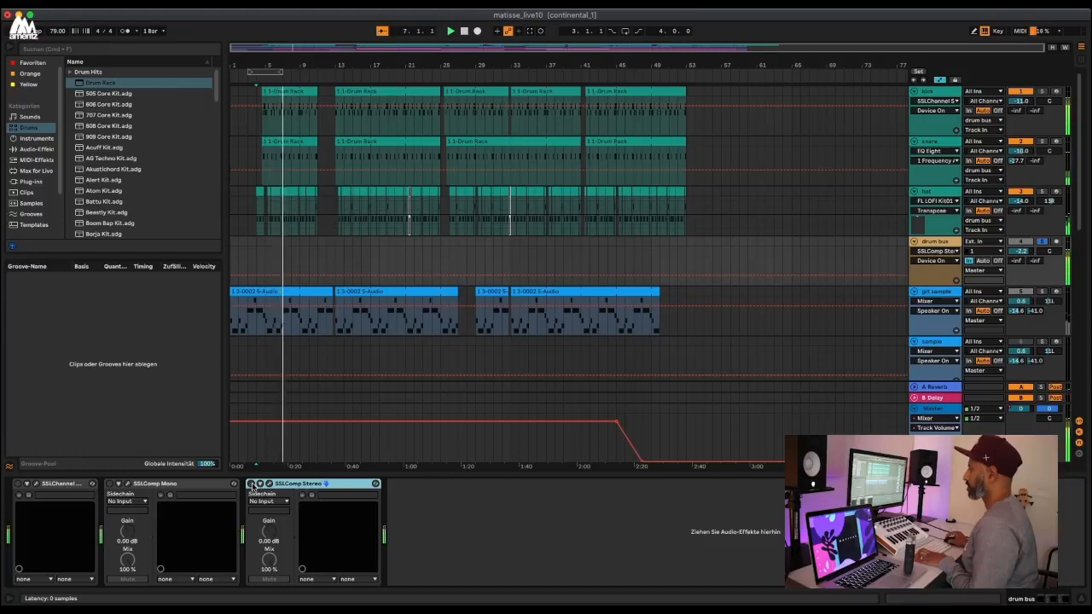
{"action": "left_click", "coordinate": [110, 484]}
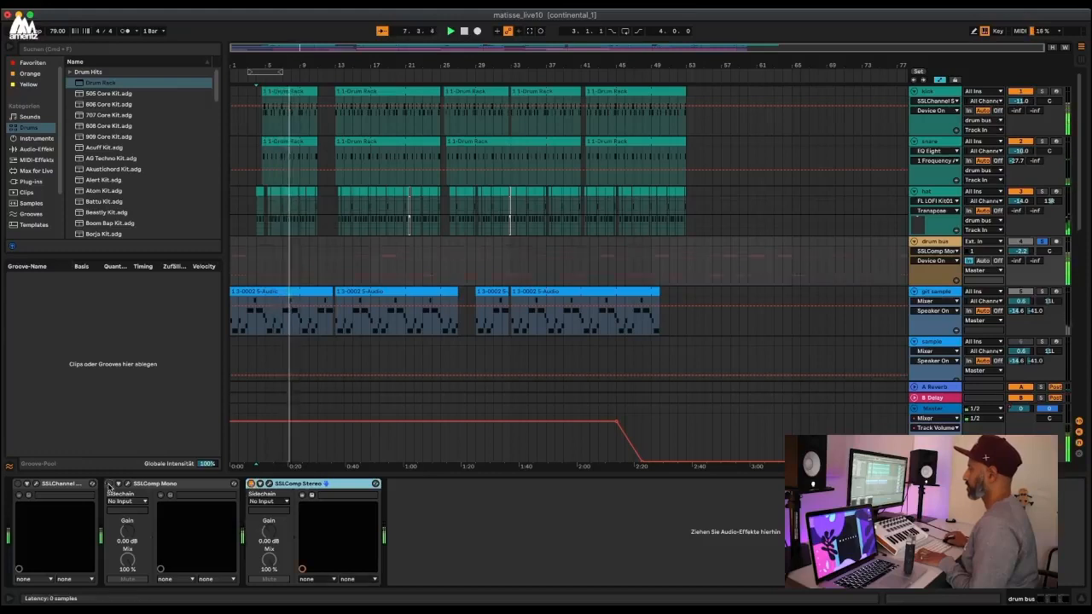
{"action": "left_click", "coordinate": [18, 484]}
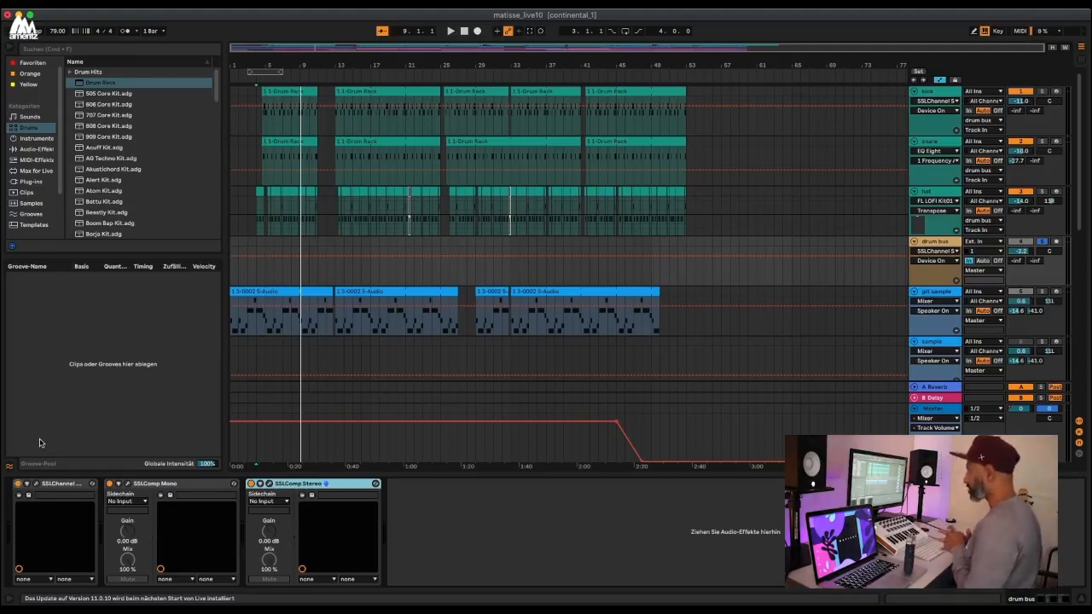
{"action": "left_click", "coordinate": [1042, 241]}
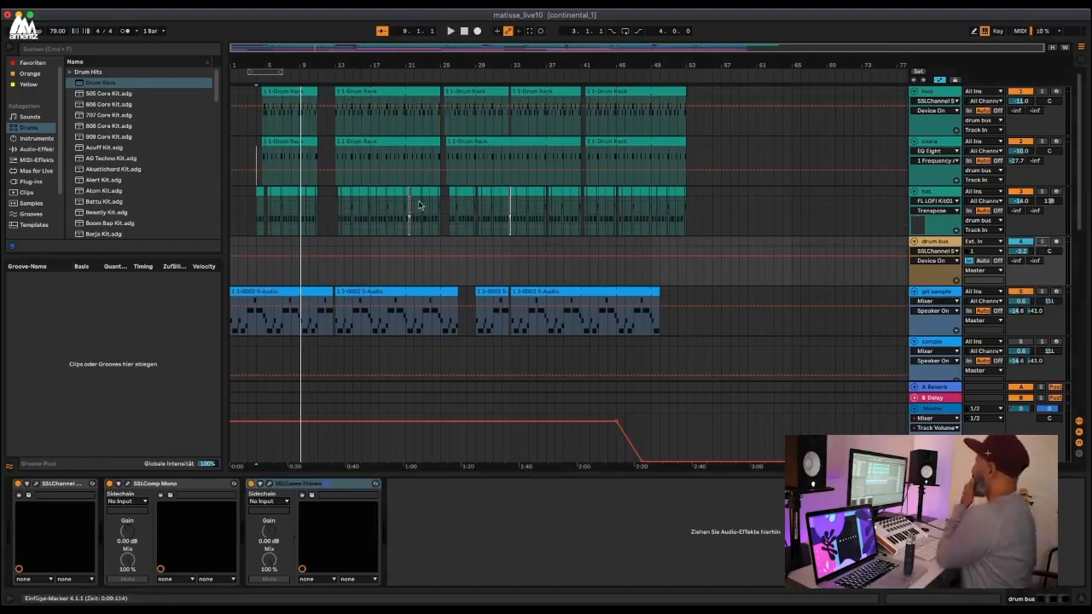
Show the git sample track's devices and place its CLA-2A window over the middle of the arrangement.
{"action": "left_click", "coordinate": [809, 271]}
{"action": "left_click", "coordinate": [939, 292]}
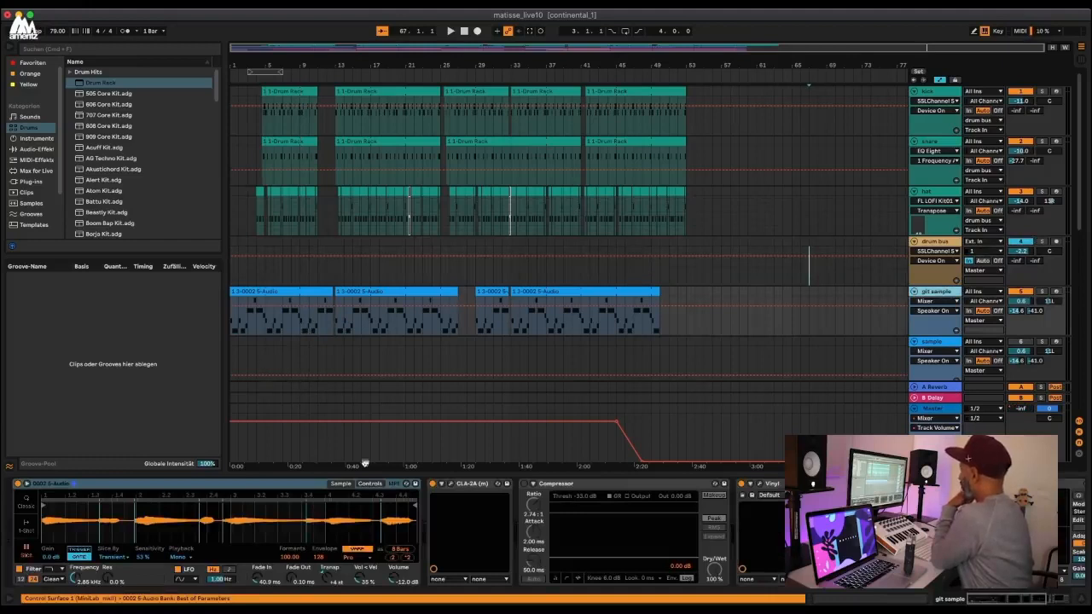
{"action": "left_click", "coordinate": [451, 486]}
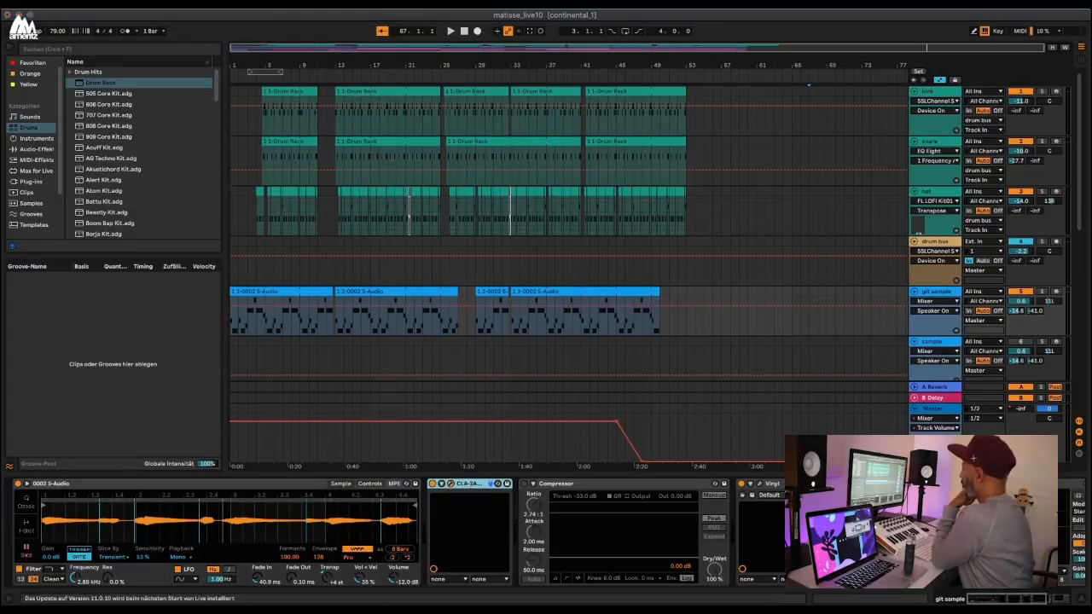
{"action": "left_click_drag", "start_coordinate": [0, 17], "coordinate": [617, 201]}
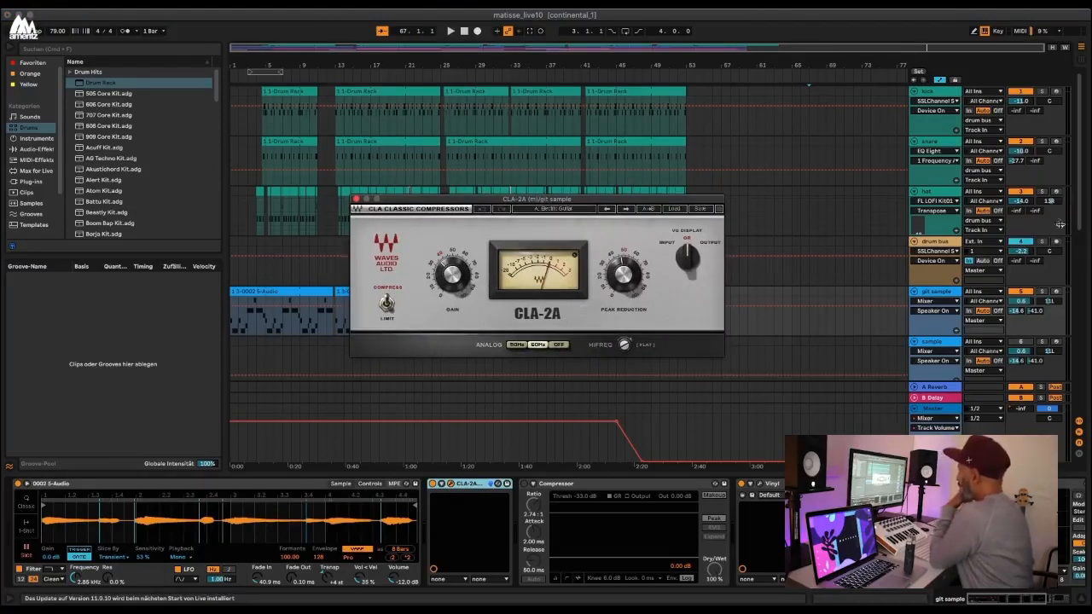
Solo the git sample track, play it from bar 4, and compare its sound with CLA-2A off and on.
{"action": "left_click", "coordinate": [1042, 292]}
{"action": "key", "text": "space"}
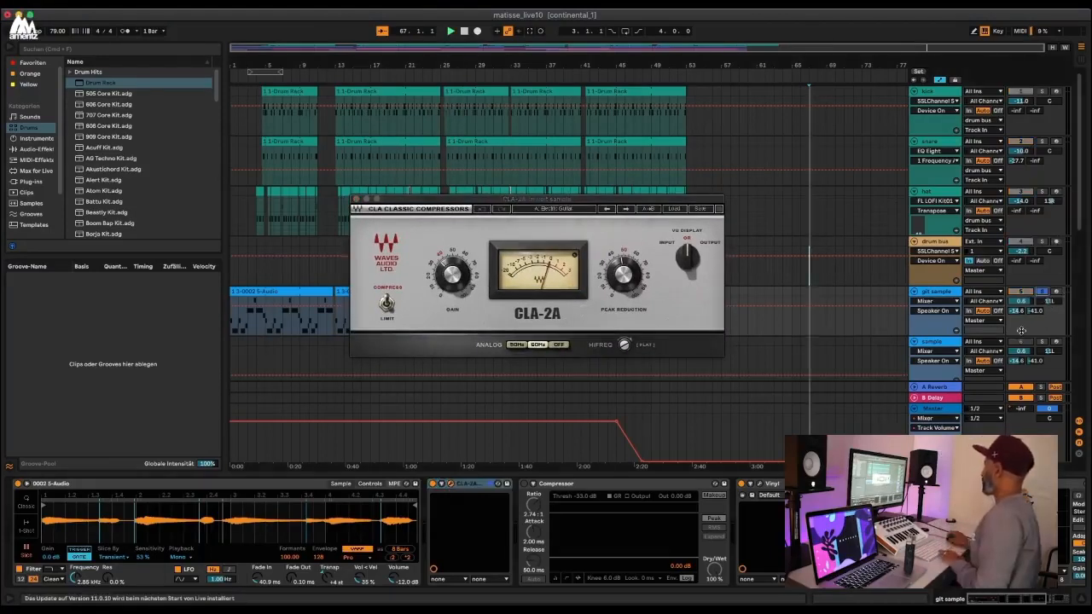
{"action": "left_click", "coordinate": [260, 303]}
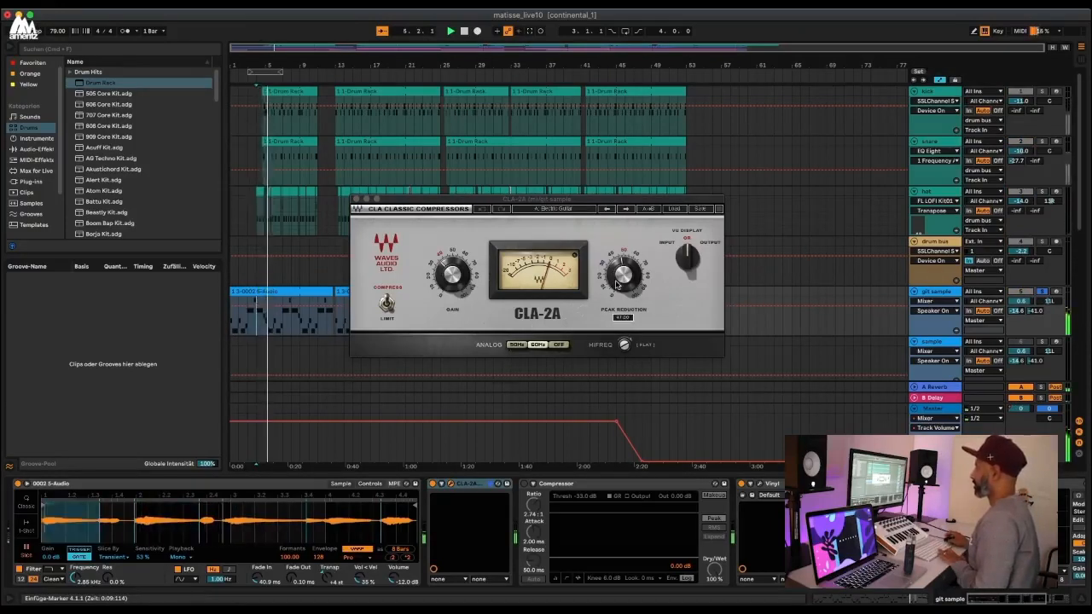
{"action": "left_click", "coordinate": [432, 485]}
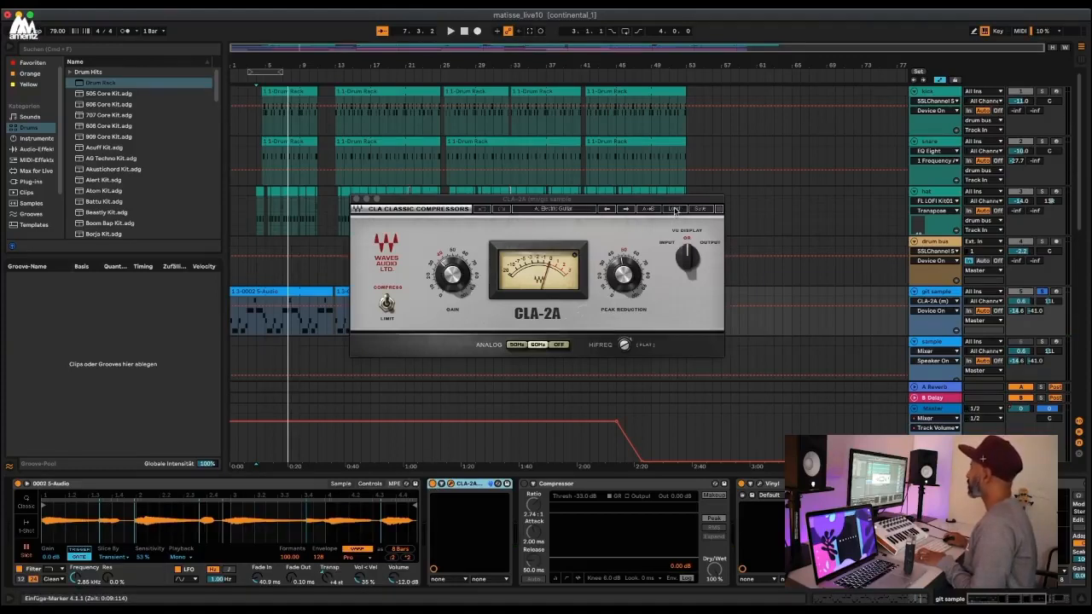
Show the CLA-2A factory presets, point out Electric Guitar, and close the list without loading a preset.
{"action": "left_click", "coordinate": [674, 210]}
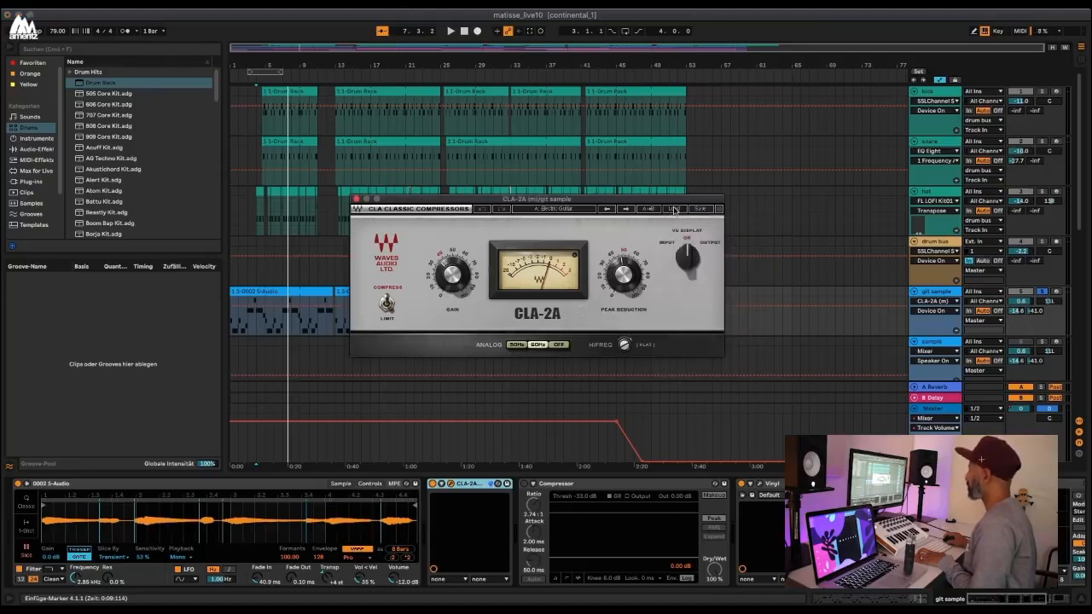
{"action": "left_click", "coordinate": [674, 210]}
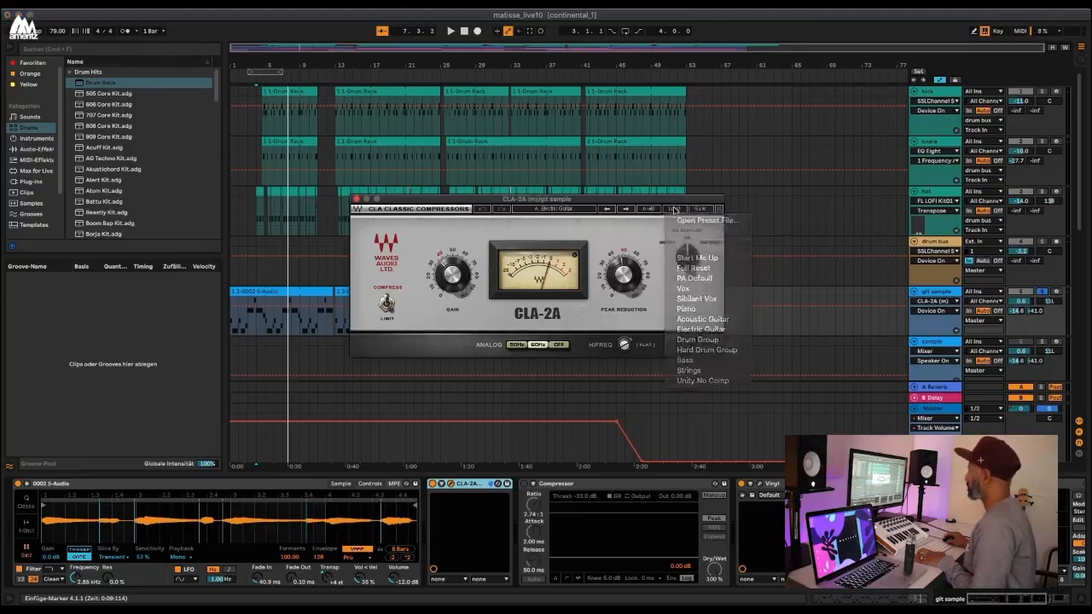
{"action": "left_click", "coordinate": [674, 209]}
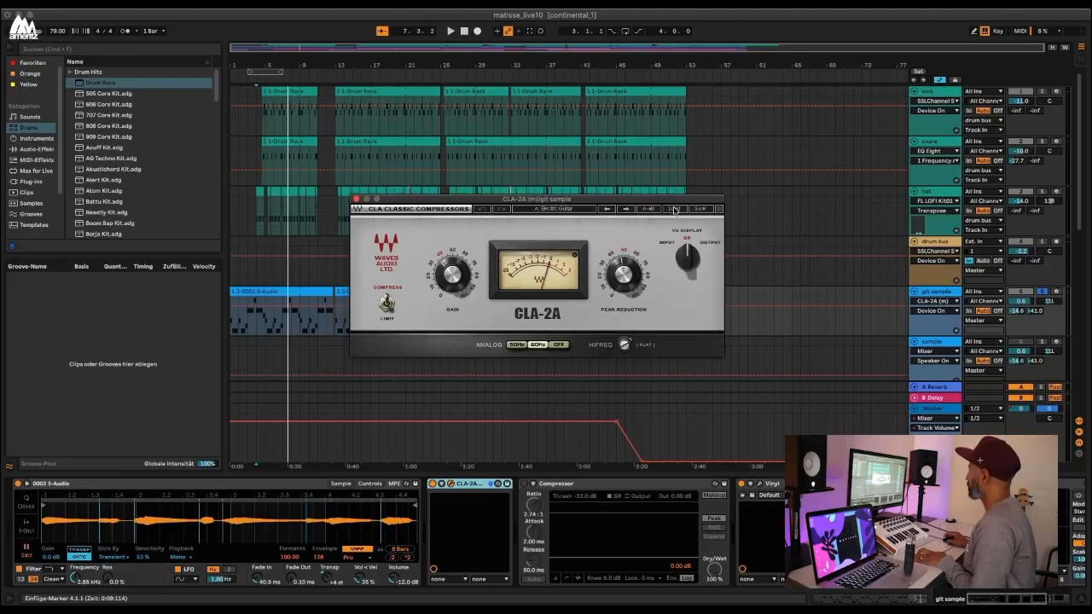
{"action": "left_click", "coordinate": [674, 210]}
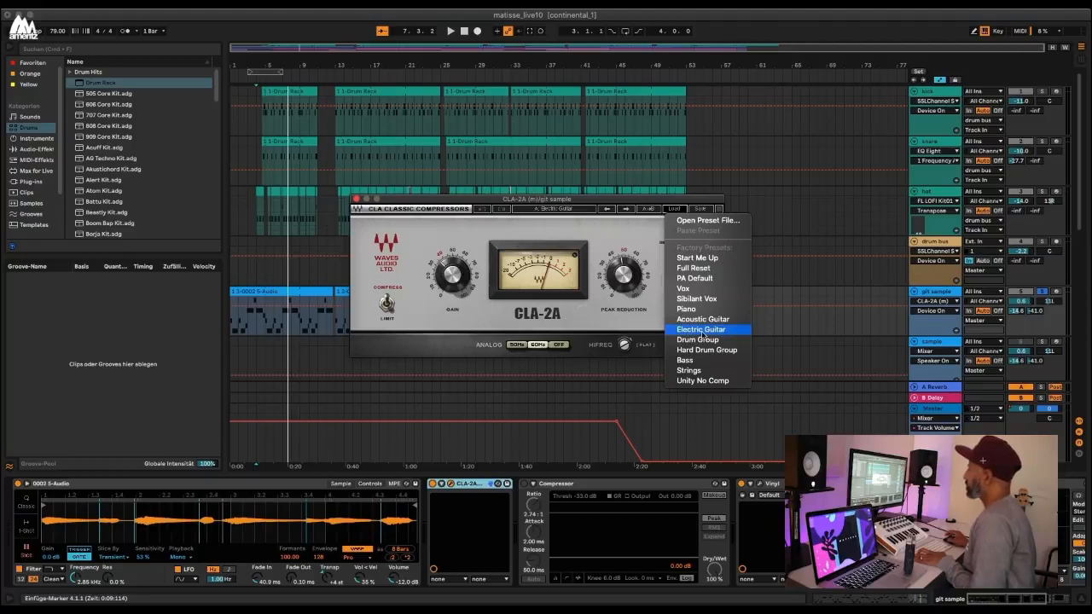
{"action": "left_click", "coordinate": [587, 312]}
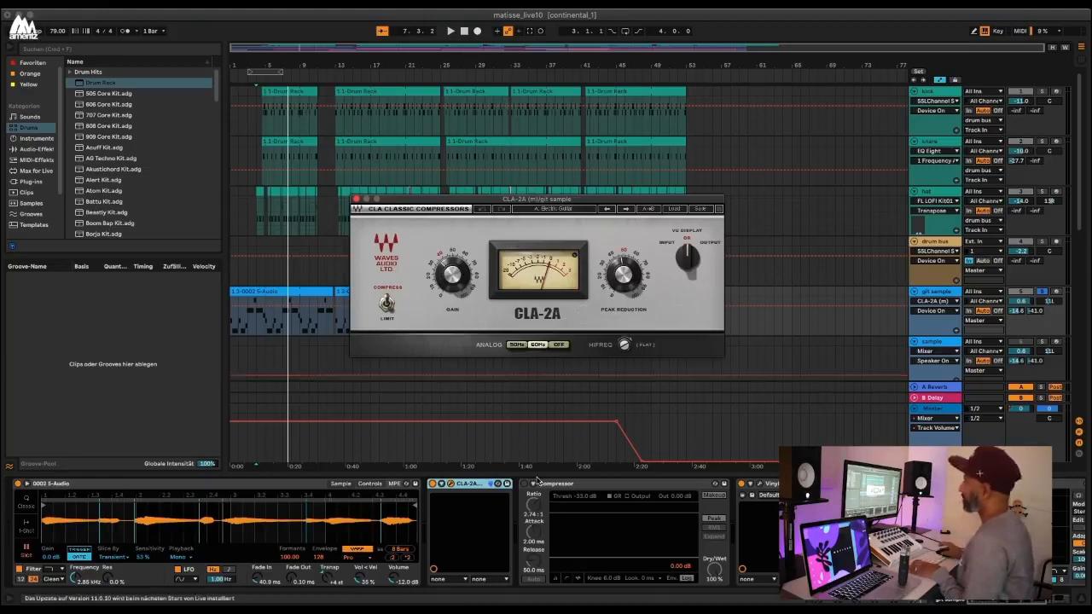
Delete the Compressor from the git sample track and place the Vinyl window over the middle of the arrangement.
{"action": "left_click", "coordinate": [599, 485]}
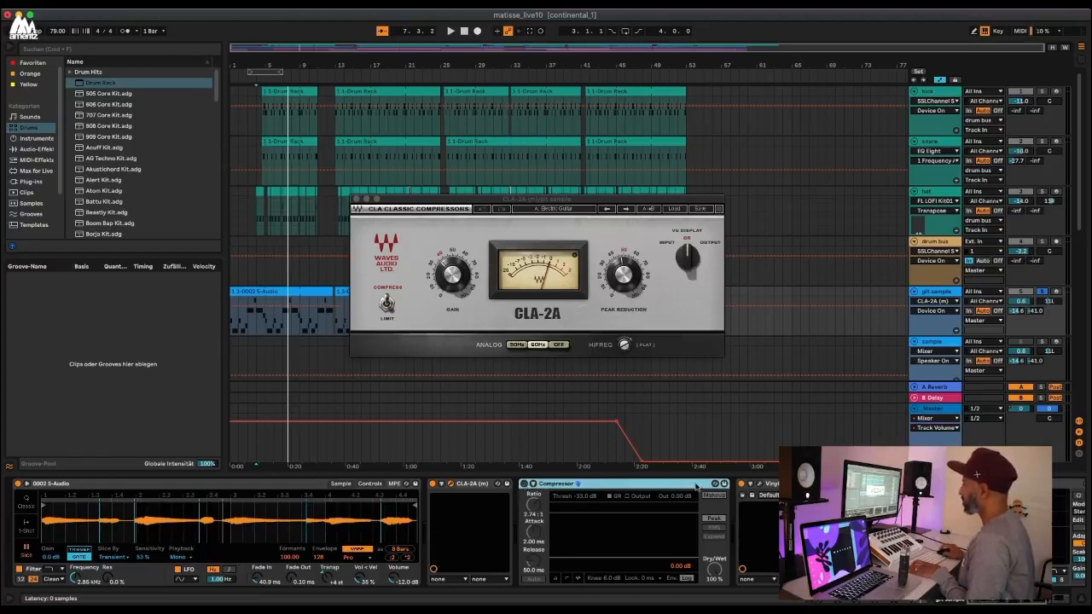
{"action": "key", "text": "Delete"}
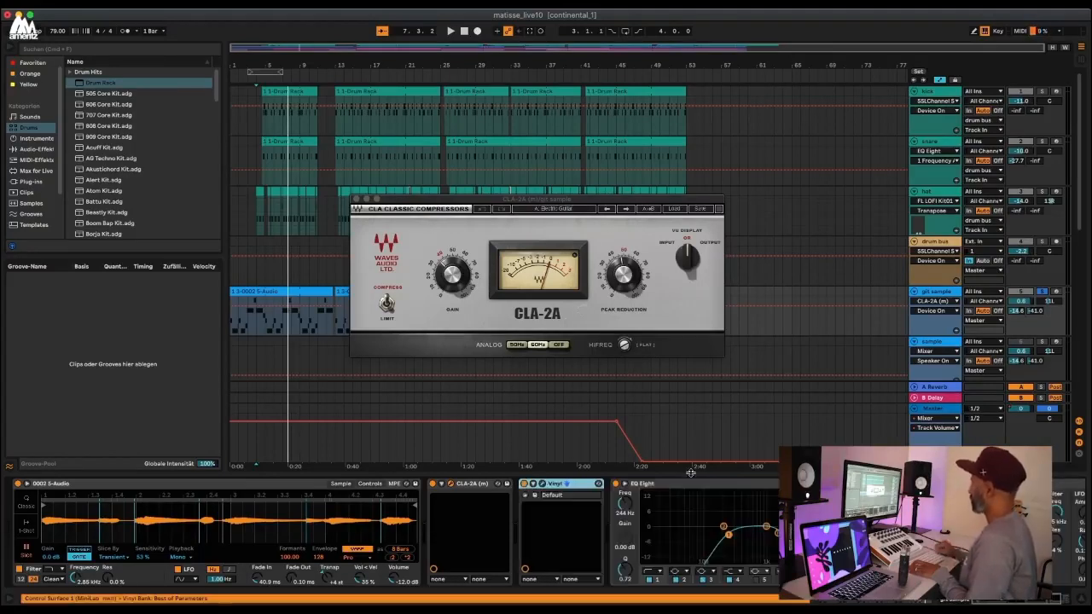
{"action": "left_click", "coordinate": [542, 484]}
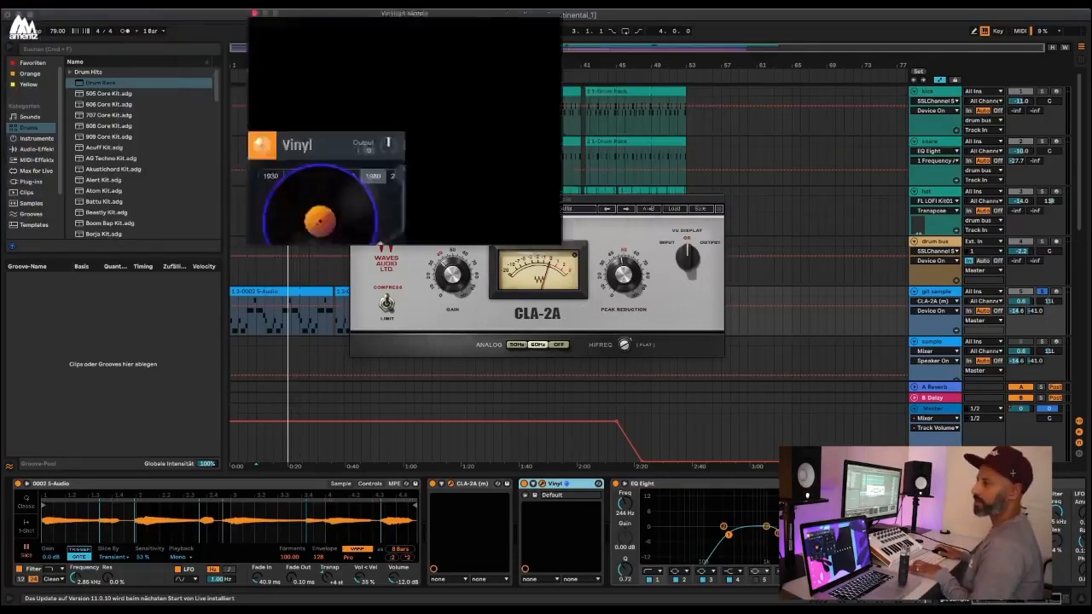
{"action": "left_click_drag", "start_coordinate": [696, 130], "coordinate": [608, 167]}
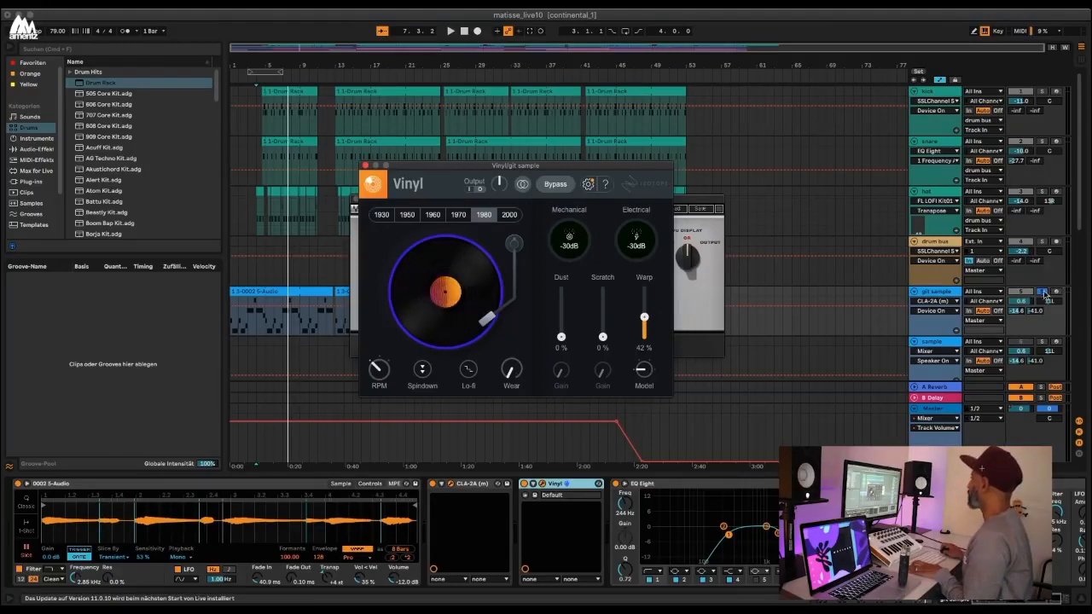
Play the soloed git sample track, switch Vinyl off and on, and set its Warp to 41%.
{"action": "left_click", "coordinate": [523, 487]}
{"action": "key", "text": "space"}
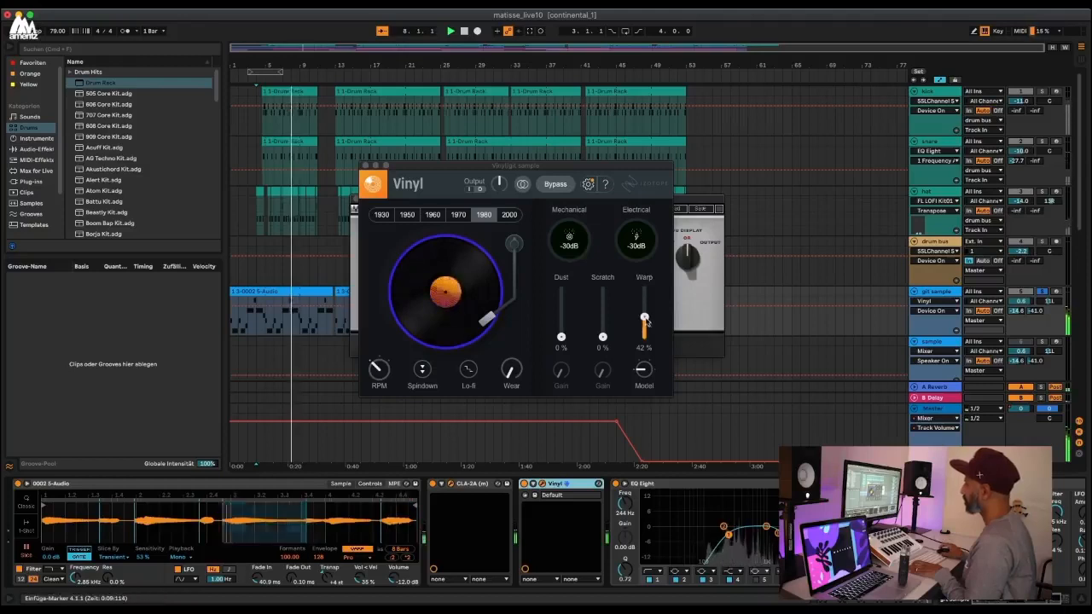
{"action": "mouse_move", "coordinate": [645, 317]}
{"action": "left_mouse_down"}
{"action": "mouse_move", "coordinate": [643, 294]}
{"action": "mouse_move", "coordinate": [644, 317]}
{"action": "left_mouse_up"}
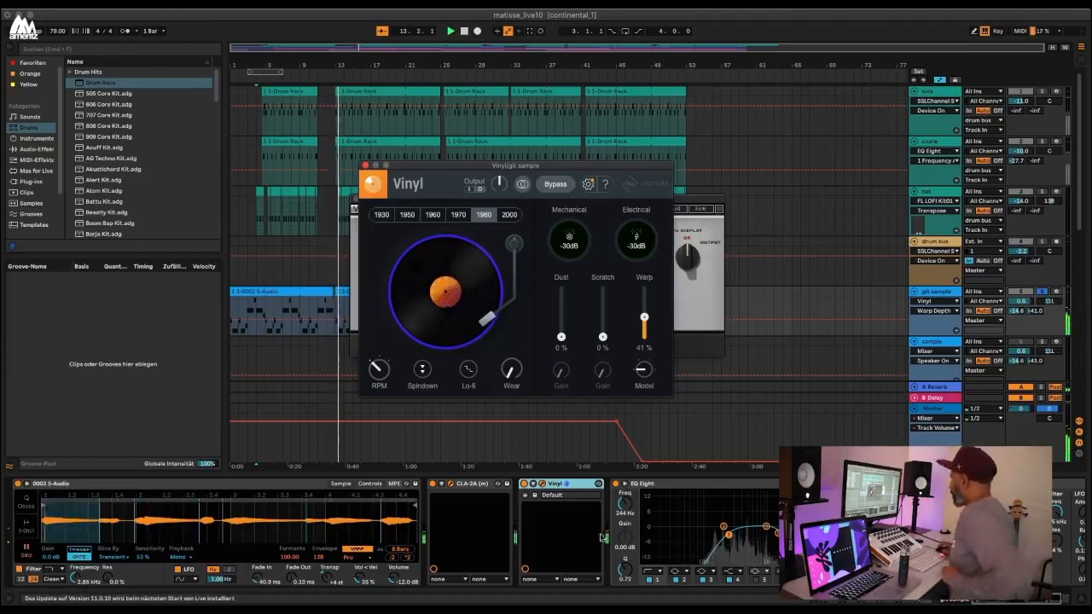
Compare the git sample's sound with EQ Eight off and on during playback.
{"action": "left_click", "coordinate": [674, 487]}
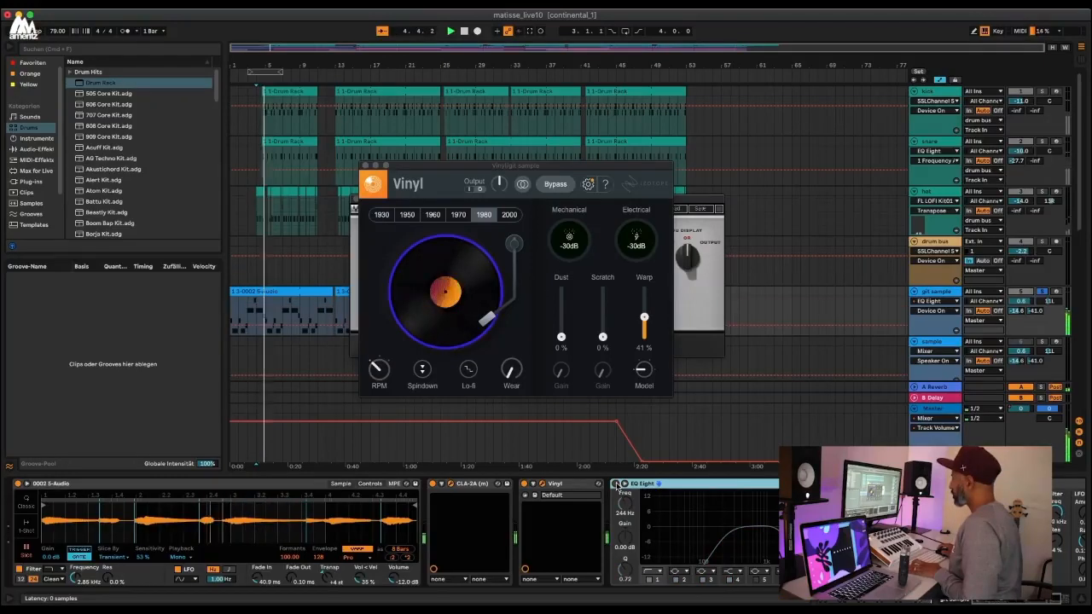
{"action": "left_click", "coordinate": [616, 484]}
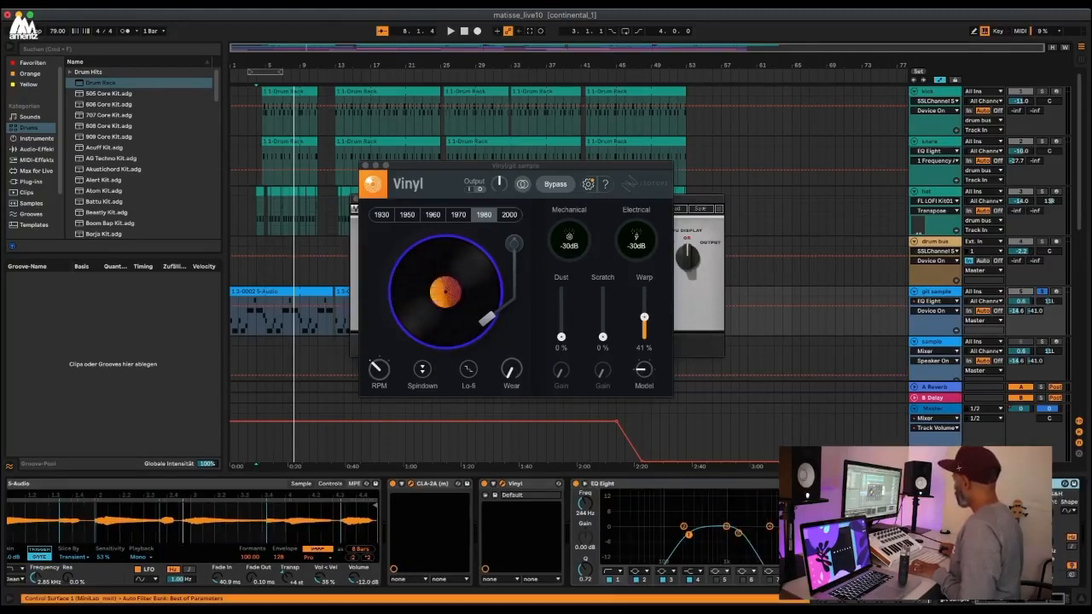
Display the git sample track's Auto Filter Frequency automation in the arrangement, and close the Vinyl and CLA-2A windows.
{"action": "left_click", "coordinate": [933, 312]}
{"action": "left_click", "coordinate": [828, 201]}
{"action": "left_click", "coordinate": [934, 301]}
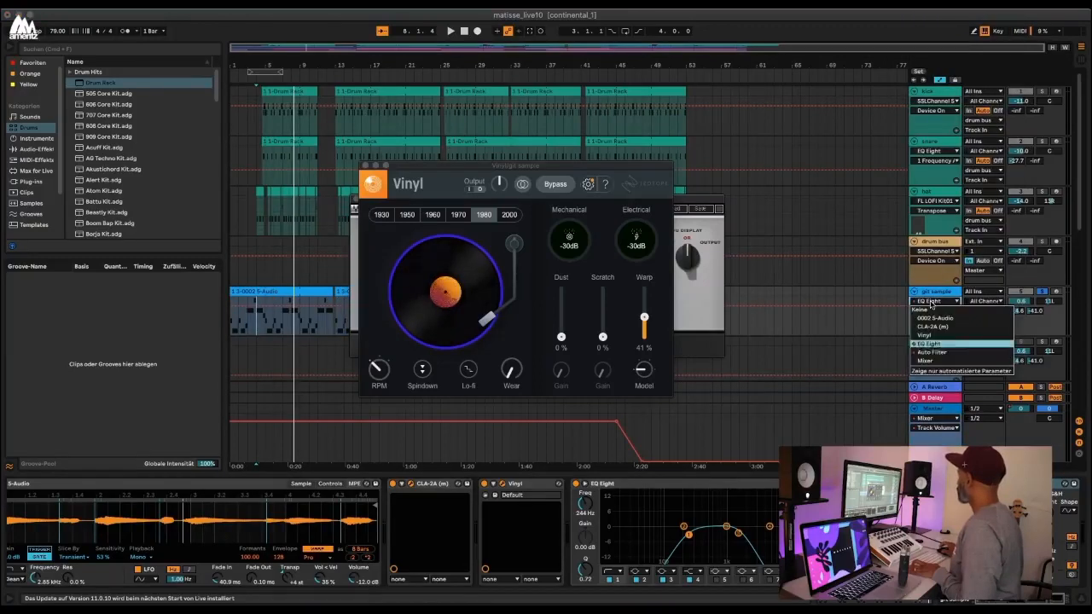
{"action": "left_click", "coordinate": [933, 347]}
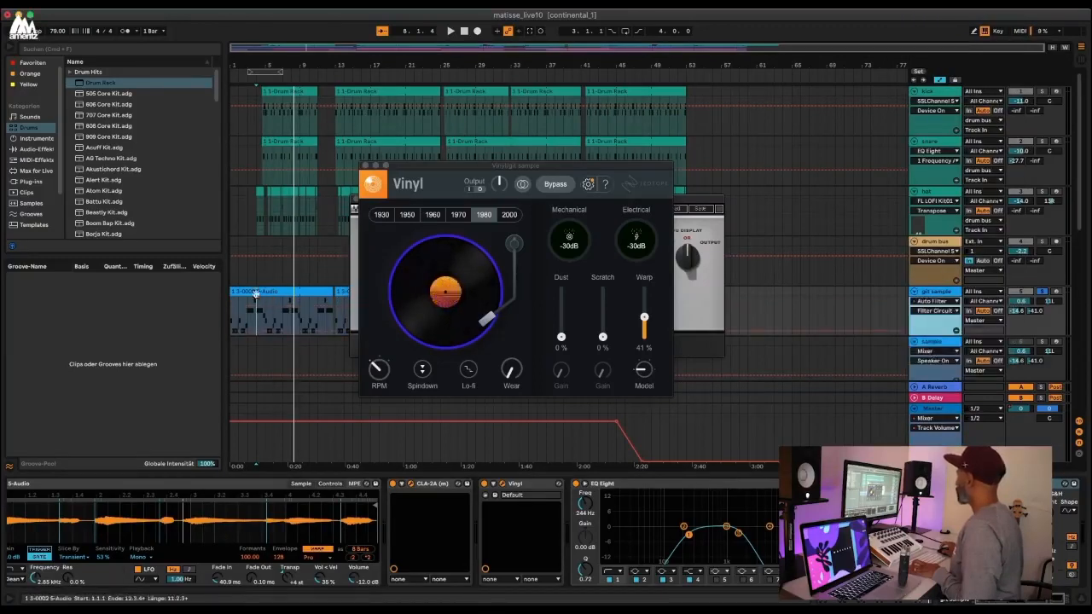
{"action": "left_click", "coordinate": [364, 166]}
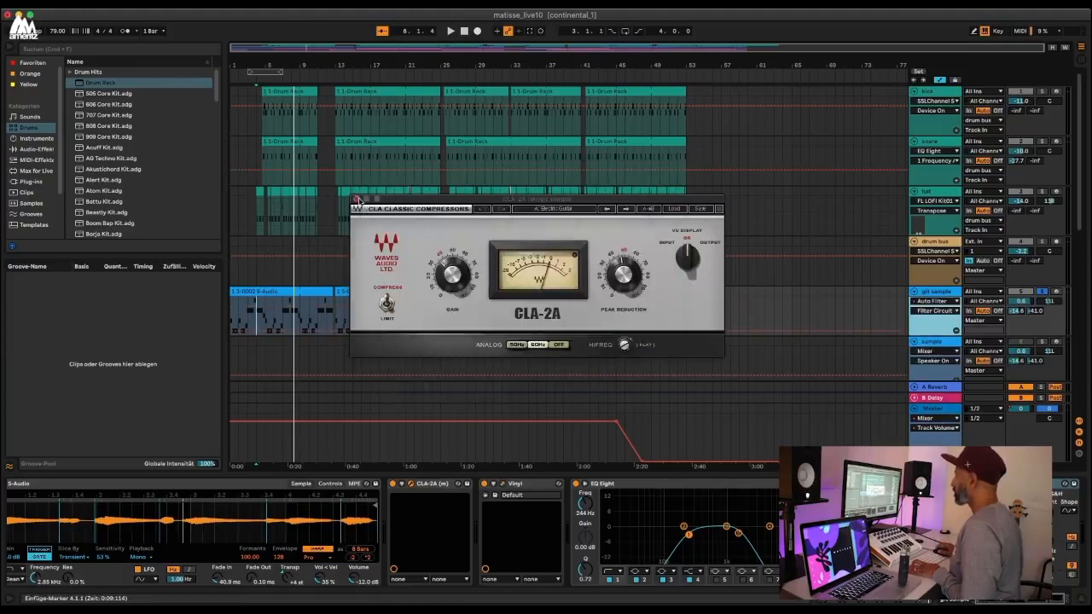
{"action": "left_click", "coordinate": [355, 199]}
{"action": "left_click", "coordinate": [932, 311]}
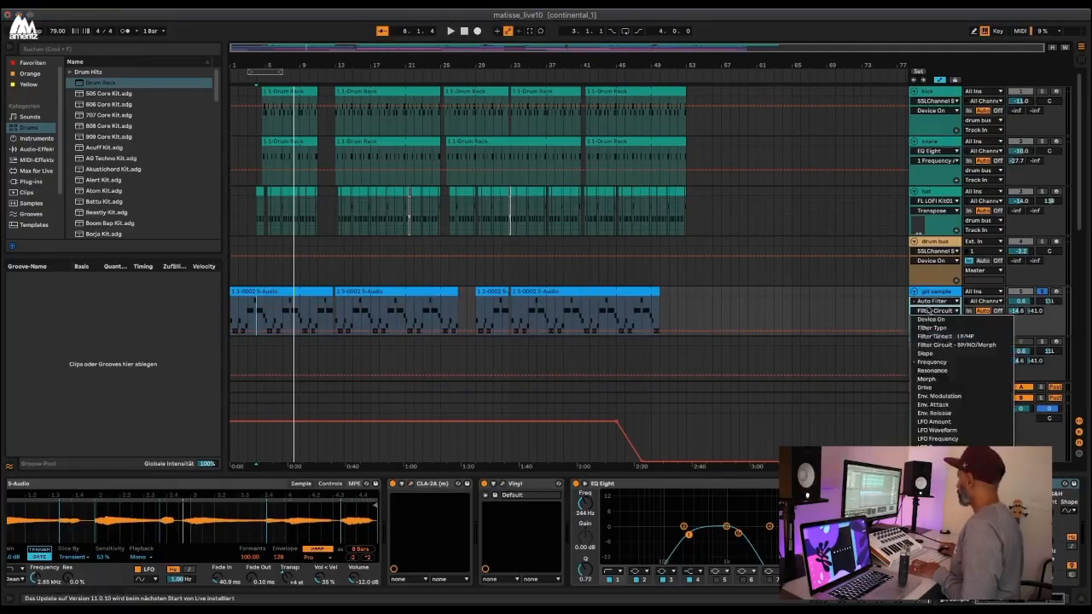
{"action": "left_click", "coordinate": [937, 365]}
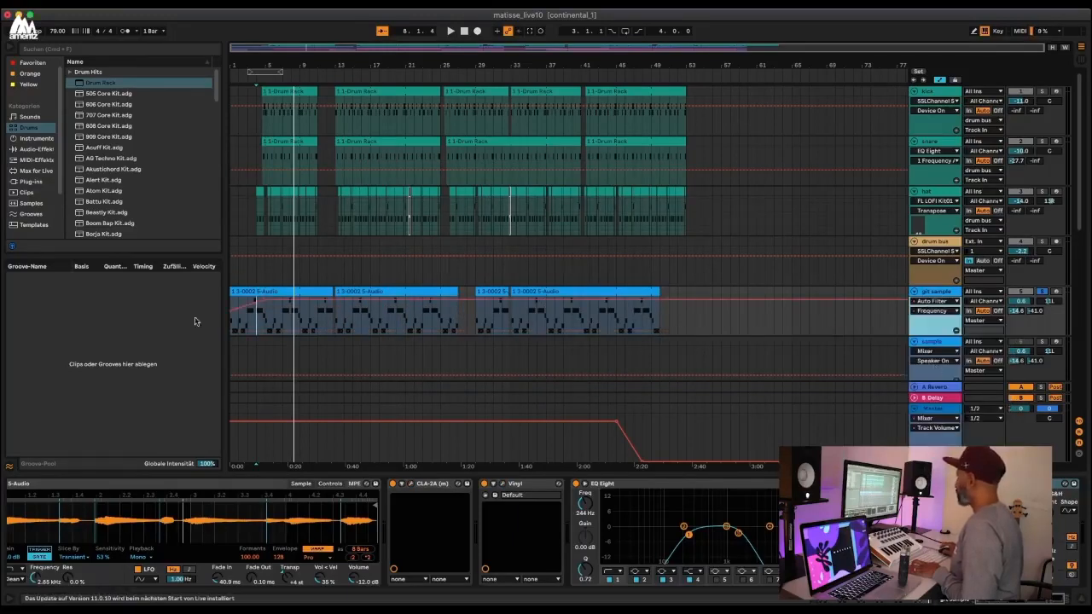
Play the soloed git sample from bar 1 to hear its filter frequency sweep, and stop playback.
{"action": "left_click", "coordinate": [231, 273]}
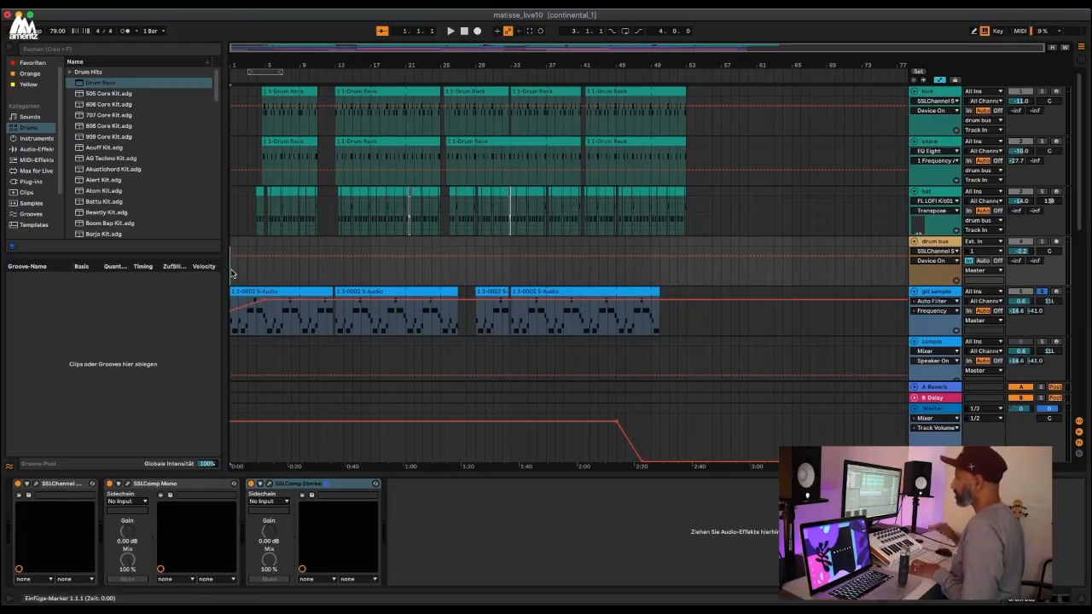
{"action": "key", "text": "space"}
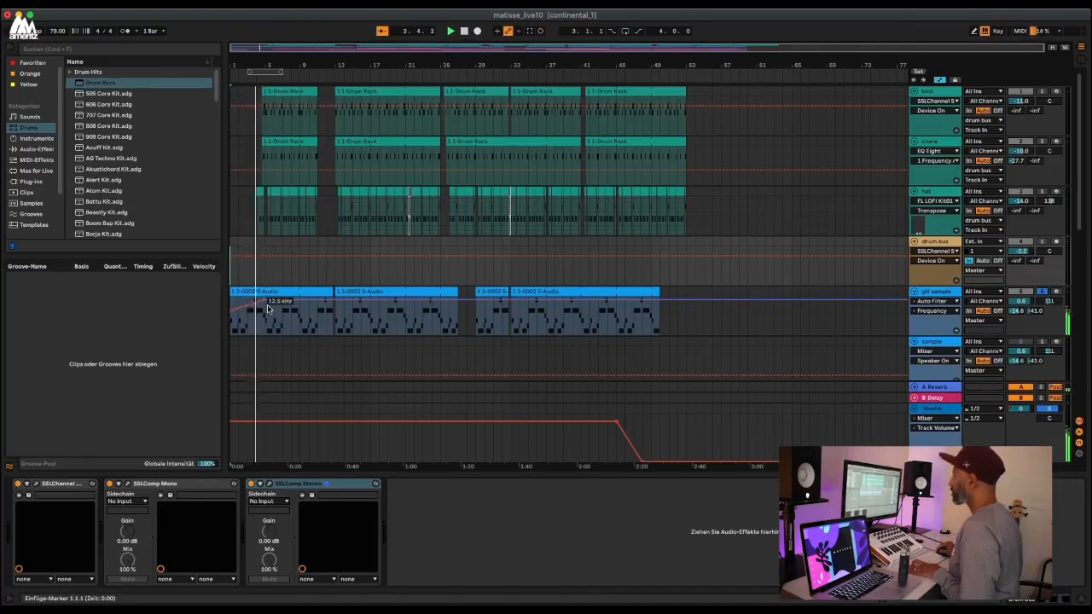
{"action": "key", "text": "space"}
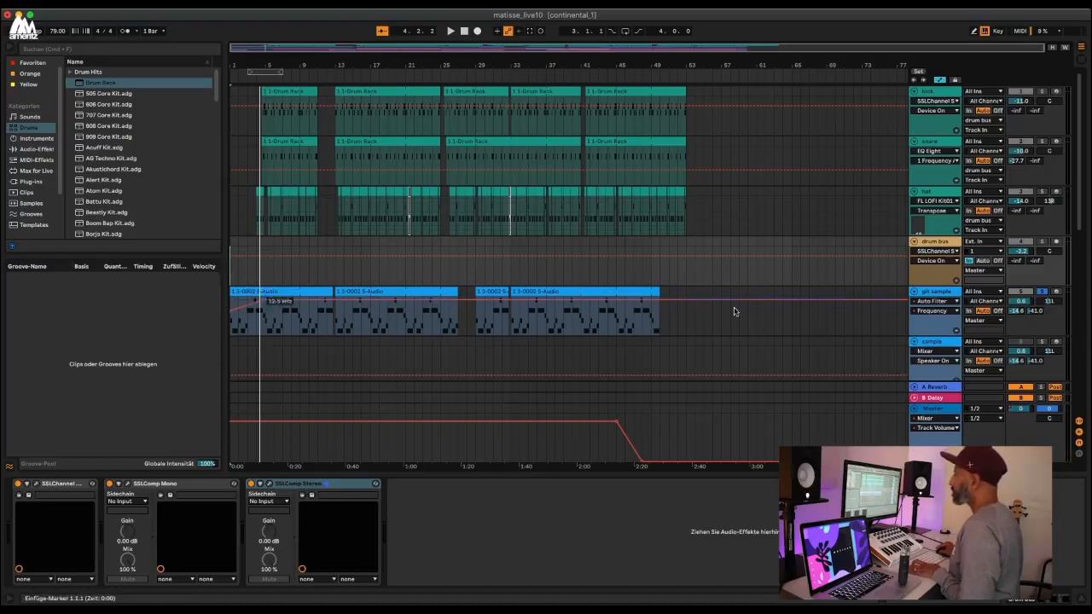
Show the takka track's empty device chain and release the solo on the git sample track.
{"action": "left_click", "coordinate": [949, 294]}
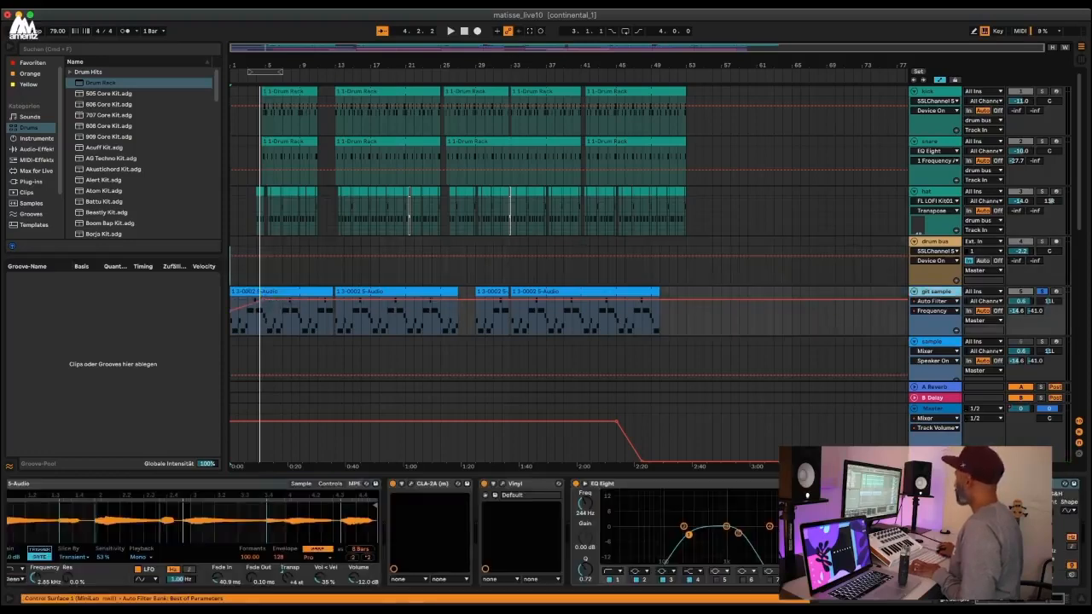
{"action": "scroll", "coordinate": [950, 294], "scroll_direction": "down", "scroll_amount": 5}
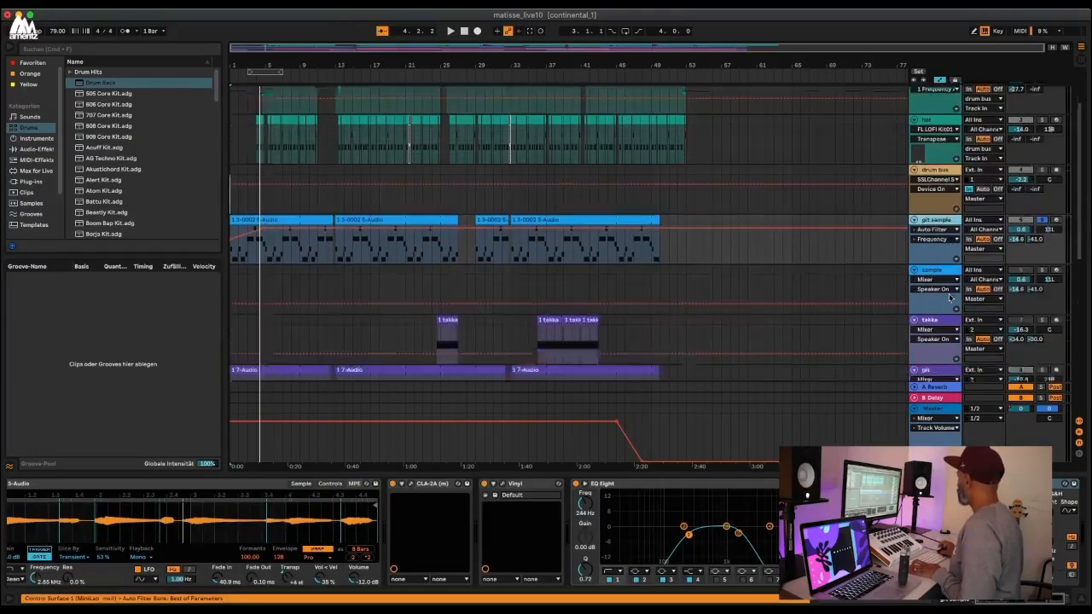
{"action": "scroll", "coordinate": [947, 265], "scroll_direction": "down", "scroll_amount": 1}
{"action": "left_click", "coordinate": [945, 249]}
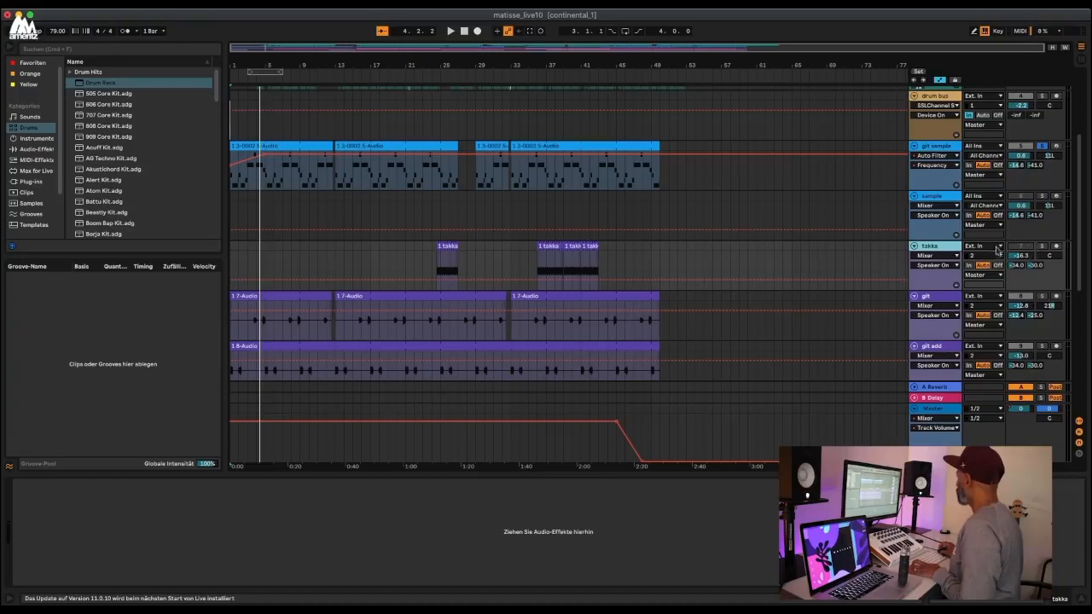
{"action": "left_click", "coordinate": [1055, 147]}
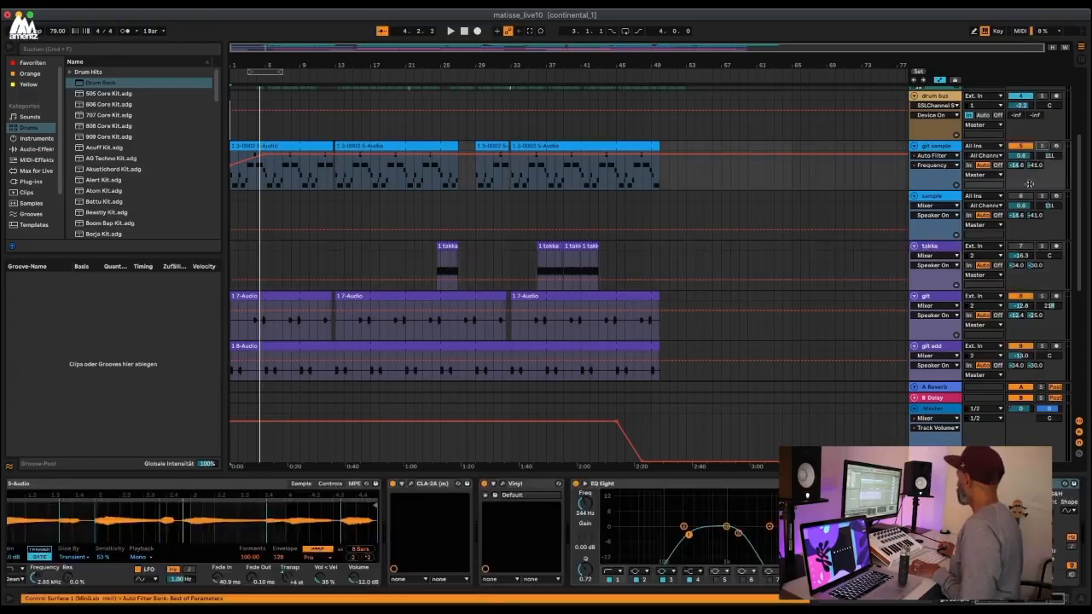
Activate and solo the takka track, play it from bar 36, release the solo, and deactivate the track.
{"action": "left_click", "coordinate": [540, 262]}
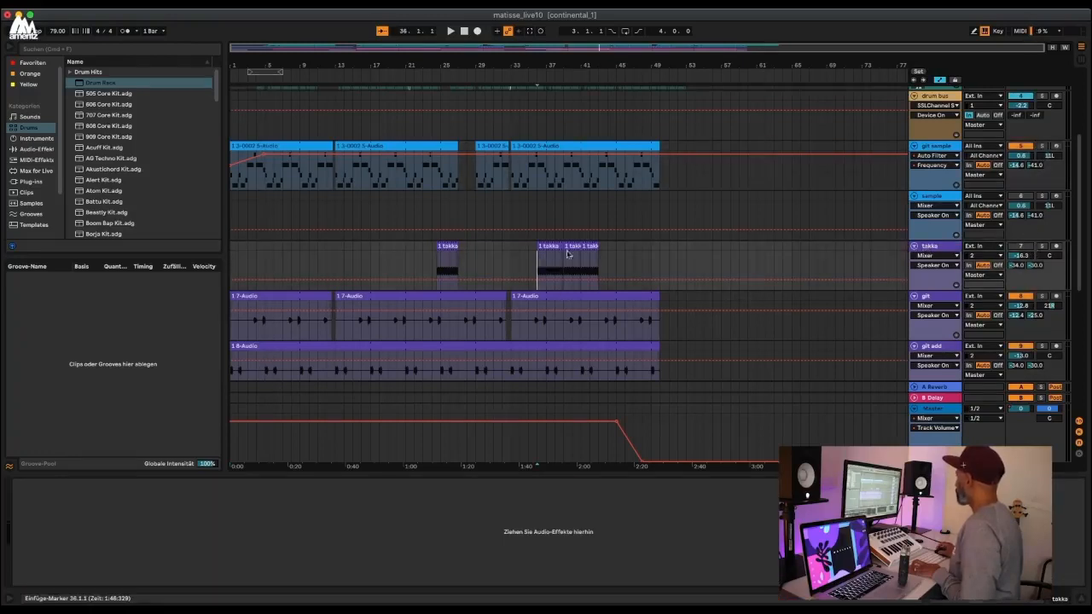
{"action": "left_click", "coordinate": [1028, 250]}
{"action": "left_click", "coordinate": [1041, 247]}
{"action": "key", "text": "space"}
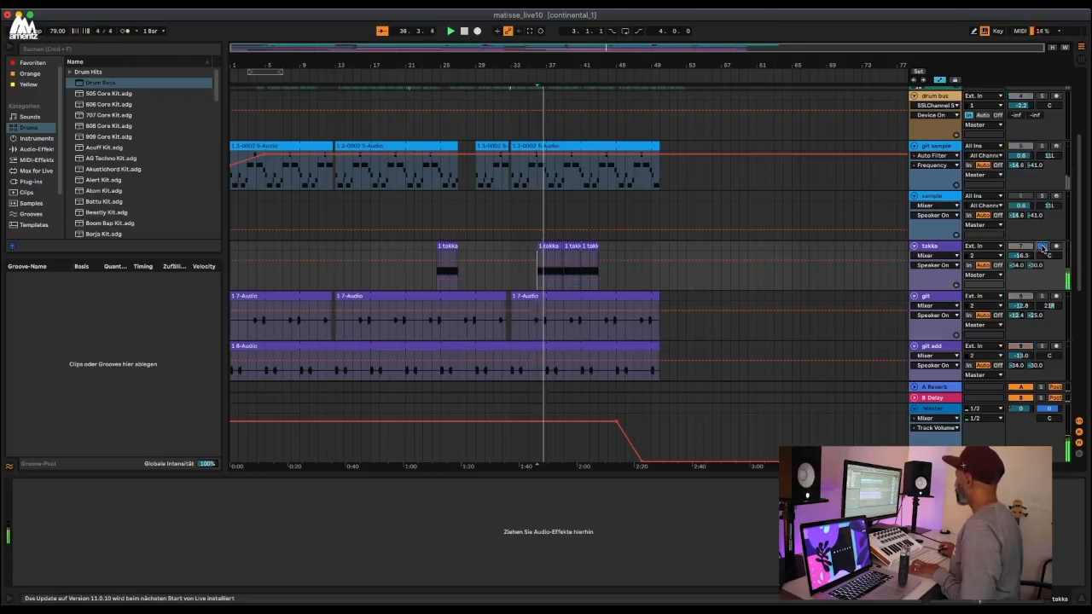
{"action": "left_click", "coordinate": [1041, 247]}
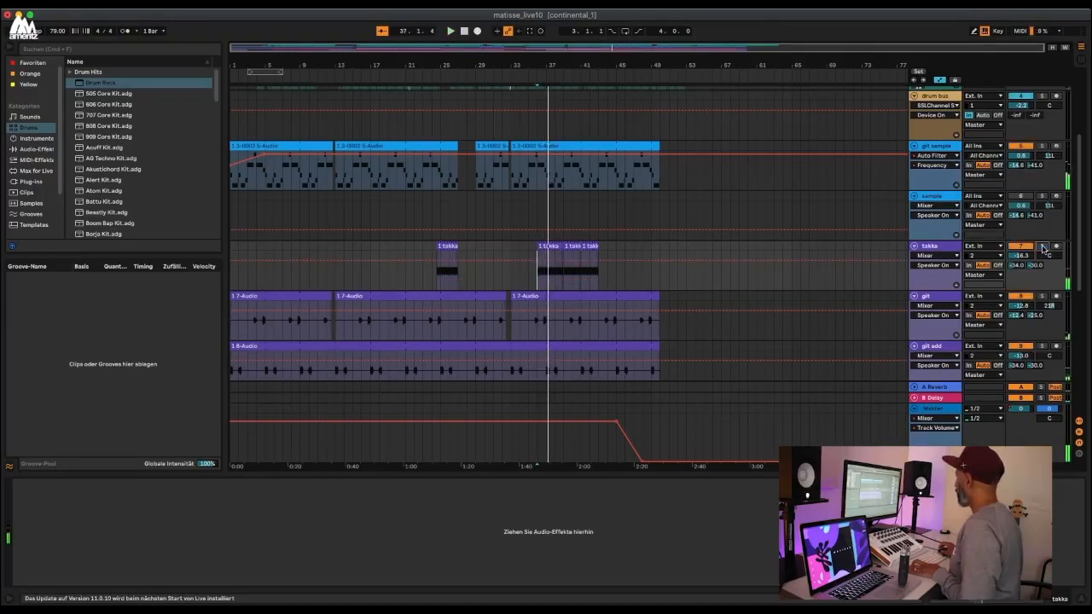
{"action": "left_click", "coordinate": [1021, 246]}
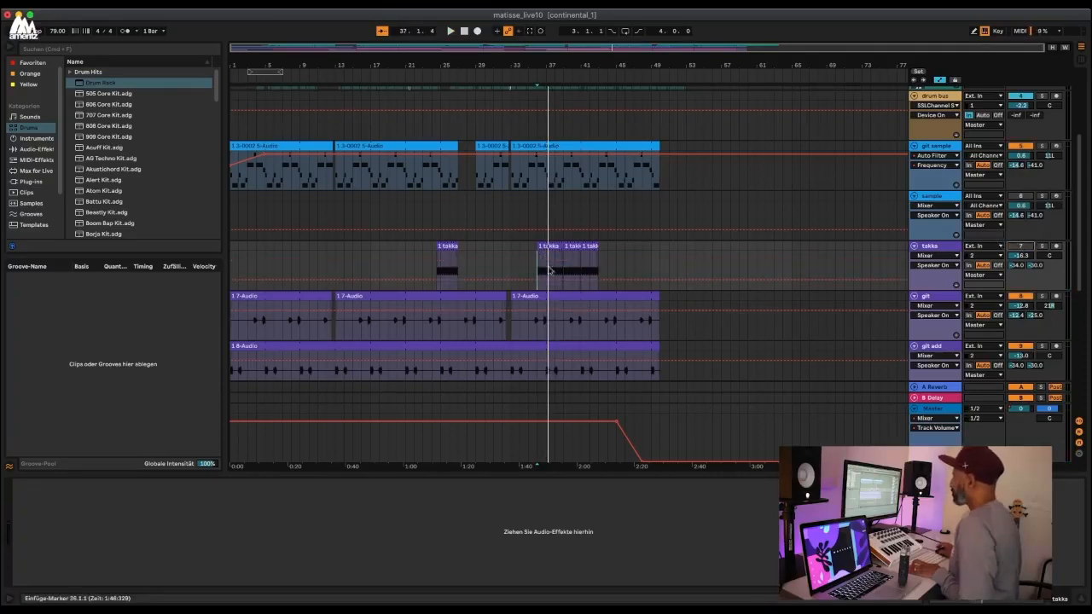
Examine the EQ Eight and CLA-2A on the git track and the EQ Eight curve on the git add track.
{"action": "scroll", "coordinate": [598, 290], "scroll_direction": "down", "scroll_amount": 2}
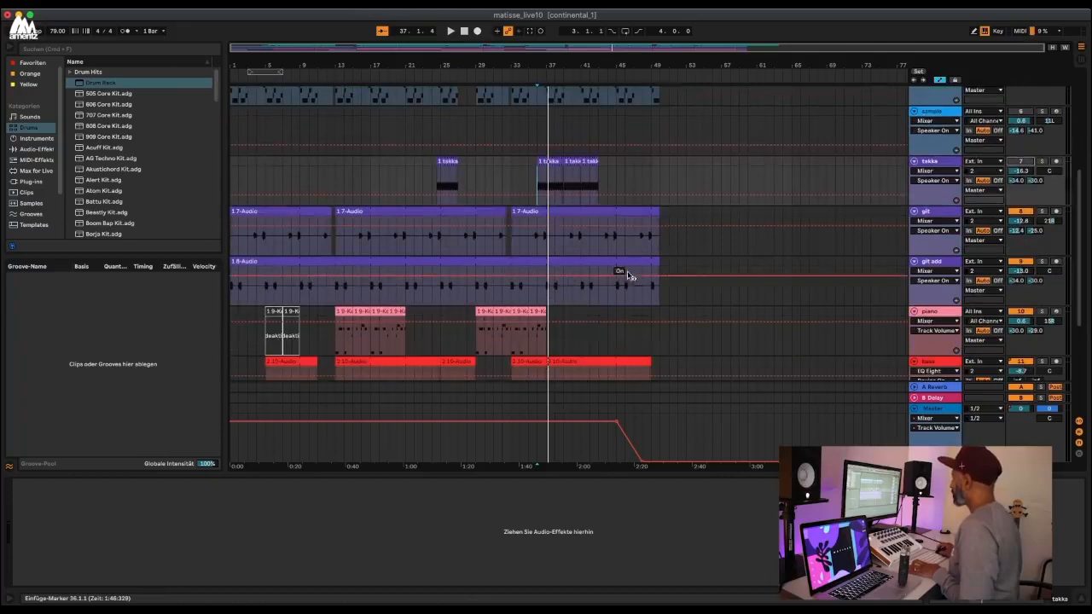
{"action": "left_click", "coordinate": [942, 218]}
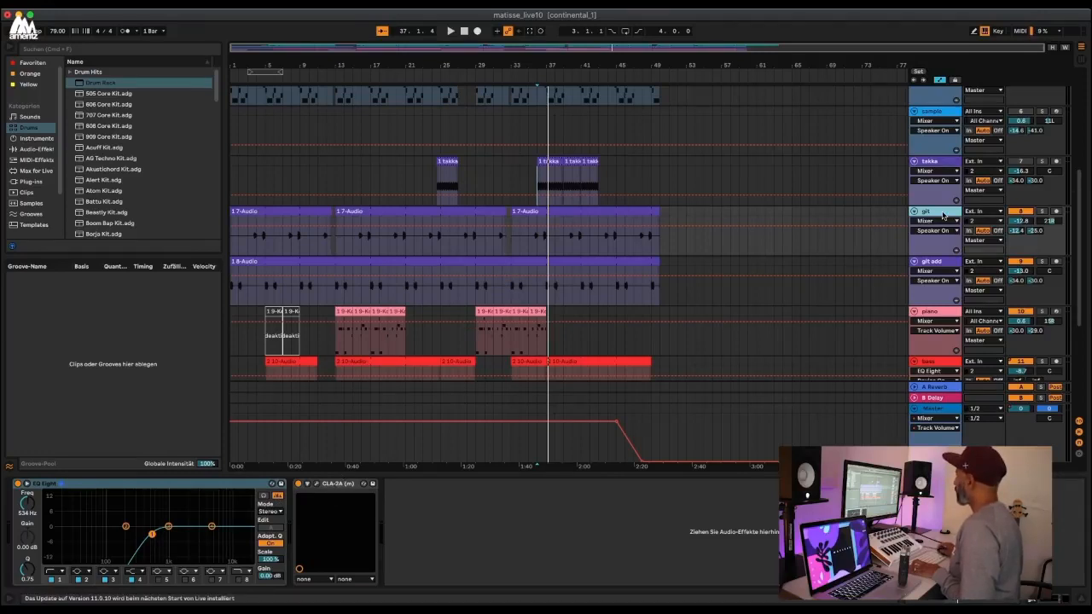
{"action": "left_click", "coordinate": [932, 264]}
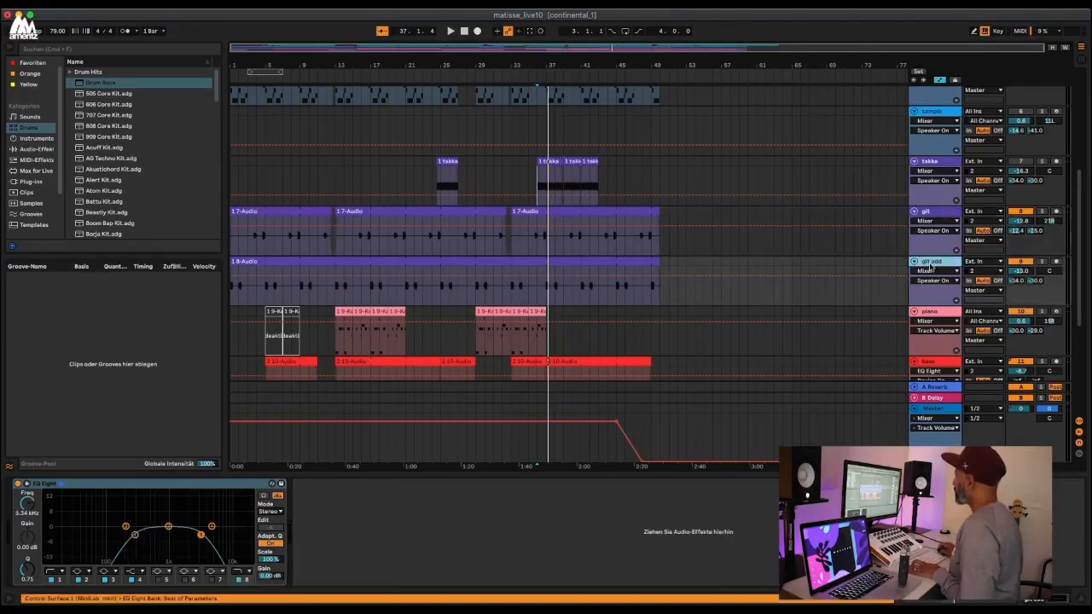
{"action": "left_click", "coordinate": [931, 220]}
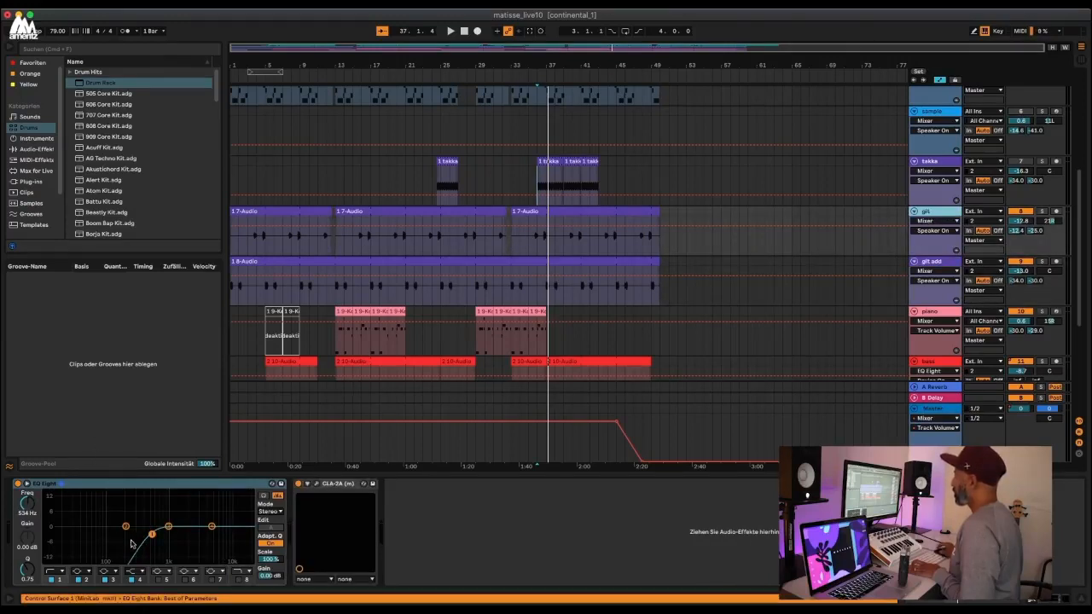
{"action": "left_click", "coordinate": [930, 266]}
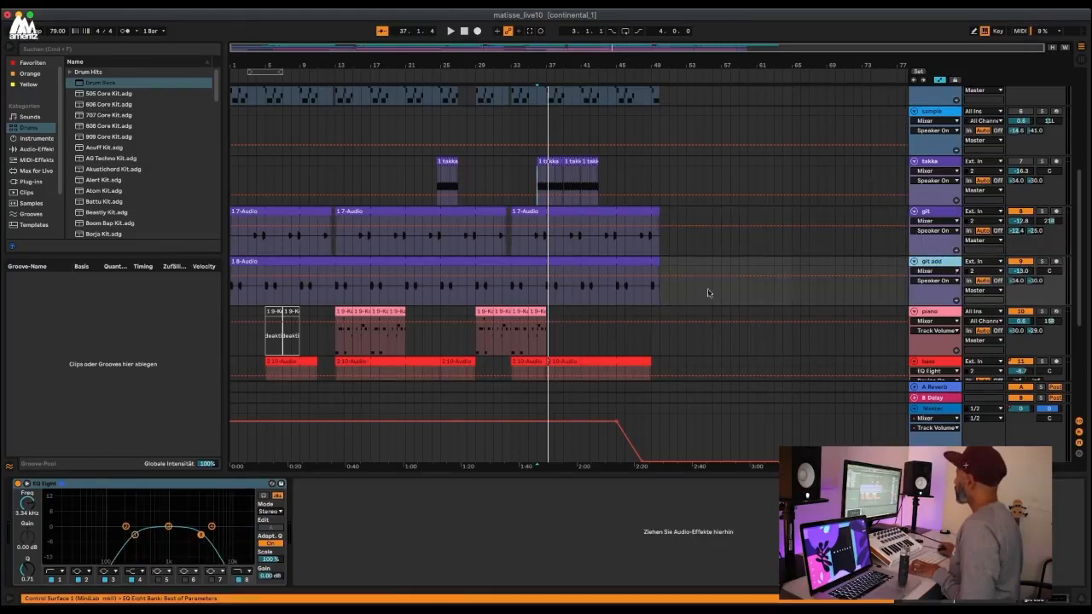
{"action": "scroll", "coordinate": [937, 270], "scroll_direction": "down", "scroll_amount": 2}
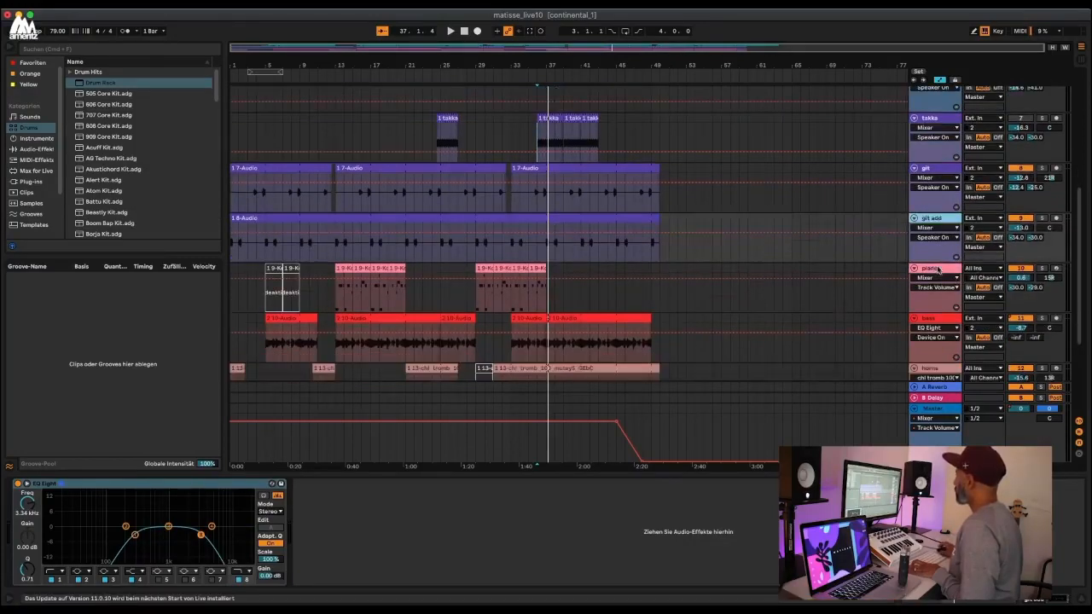
Examine the piano track's MiniGrand, Auto Filter and EQ Eight, and the EQ Eight curve on the bass track.
{"action": "left_click", "coordinate": [936, 270]}
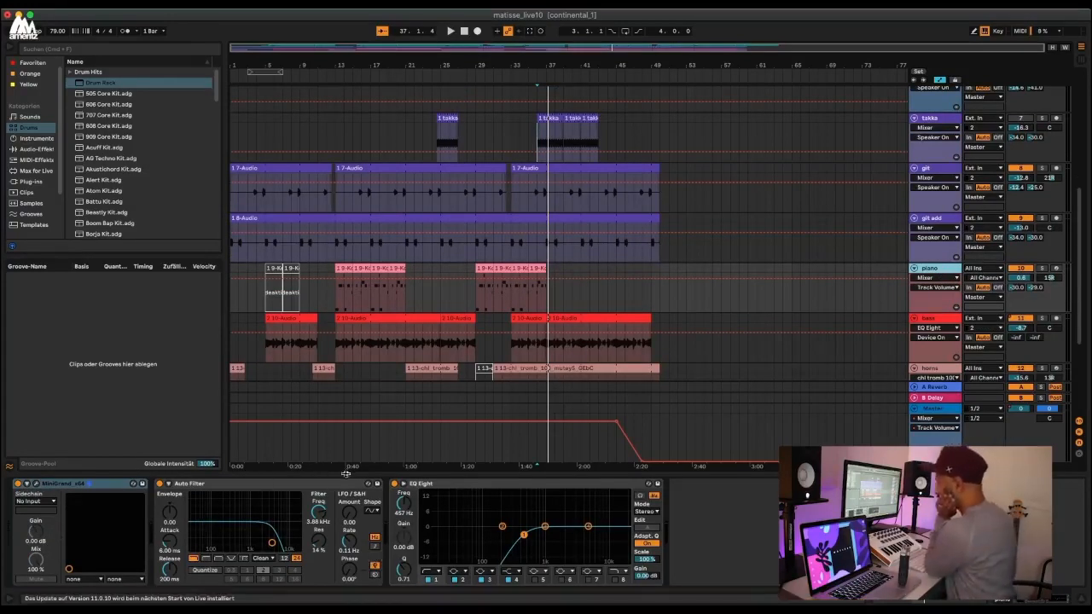
{"action": "left_click", "coordinate": [456, 487]}
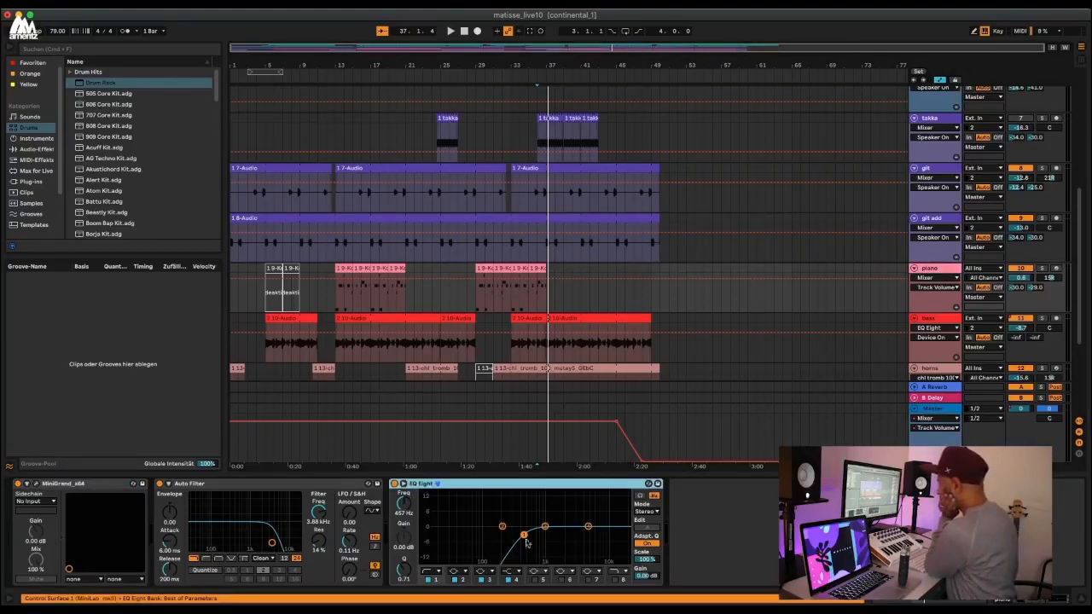
{"action": "scroll", "coordinate": [969, 310], "scroll_direction": "down", "scroll_amount": 1}
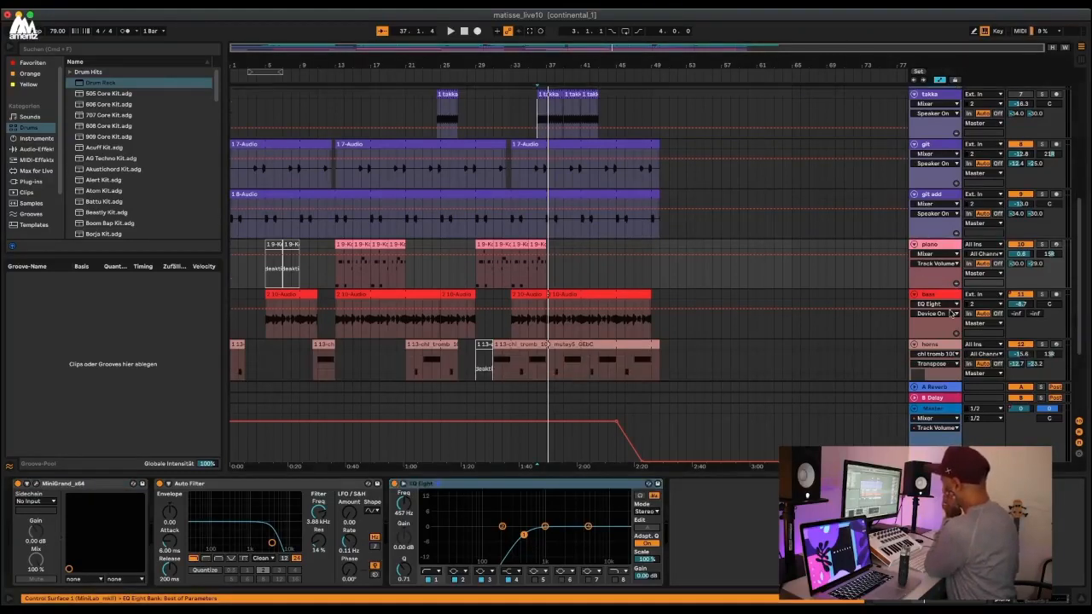
{"action": "left_click", "coordinate": [939, 299]}
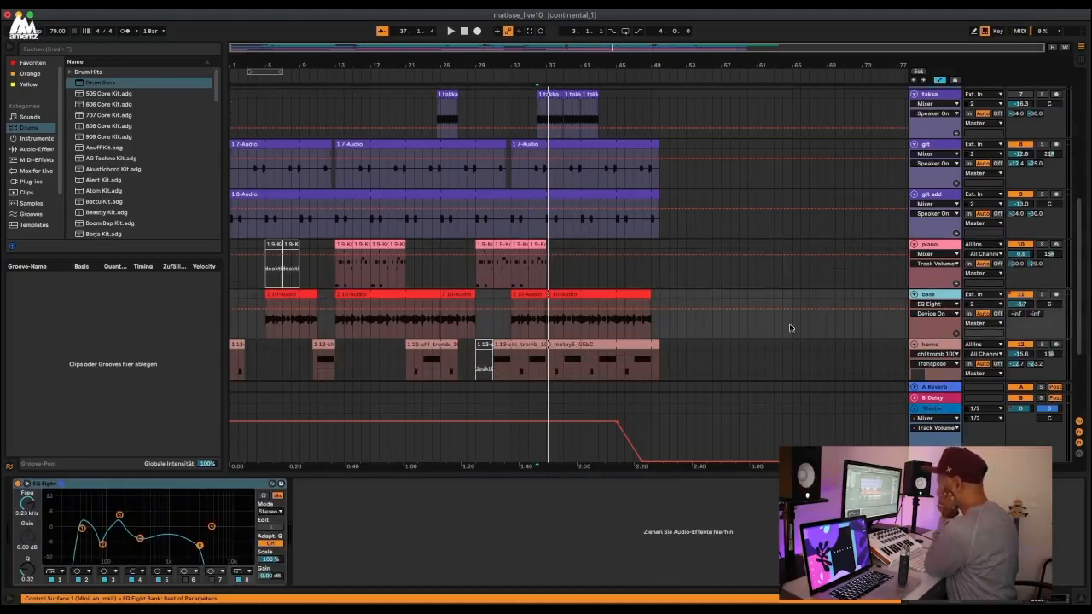
Show the horns track's device chain, inspect its ValhallaSupermassive settings, and close the plug-in window.
{"action": "left_click", "coordinate": [942, 344]}
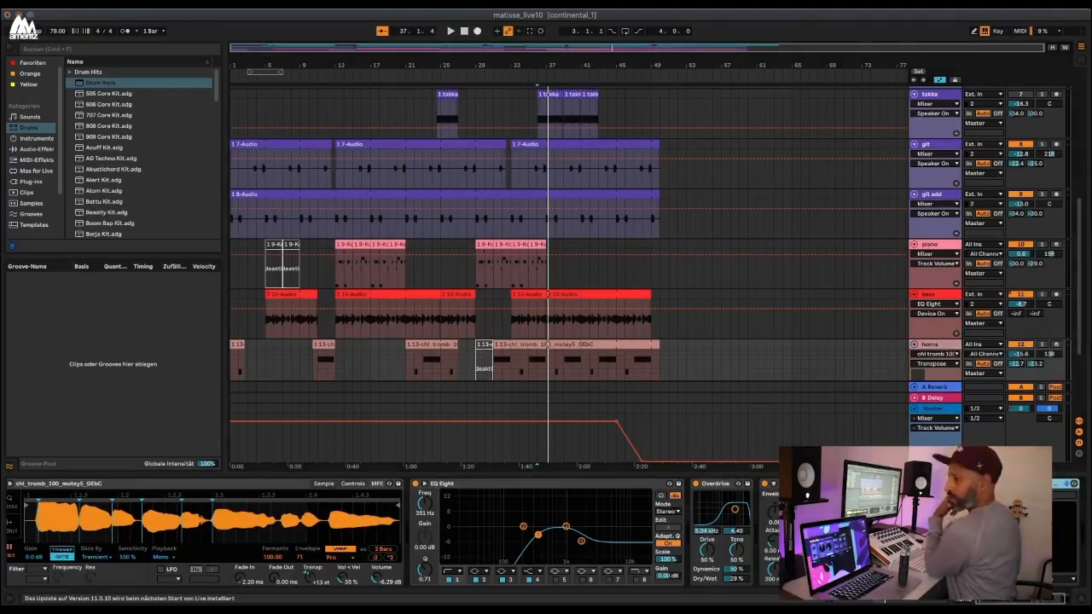
{"action": "left_click_drag", "start_coordinate": [1091, 19], "coordinate": [530, 189]}
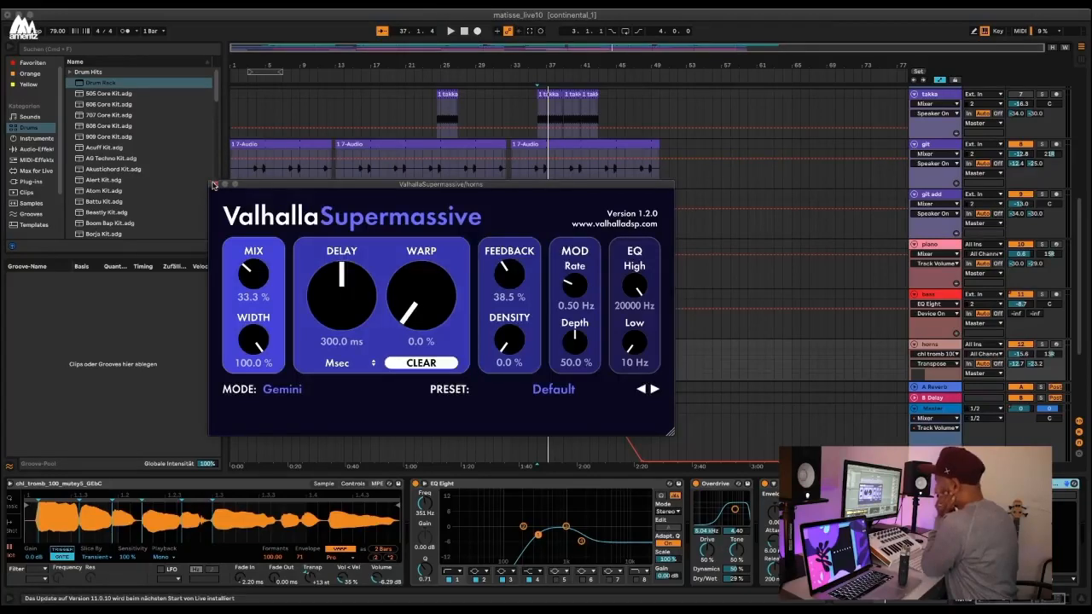
{"action": "left_click", "coordinate": [214, 185]}
Show the 13 Audio track's device chain and the 14 Audio track below it.
{"action": "scroll", "coordinate": [943, 349], "scroll_direction": "down", "scroll_amount": 3}
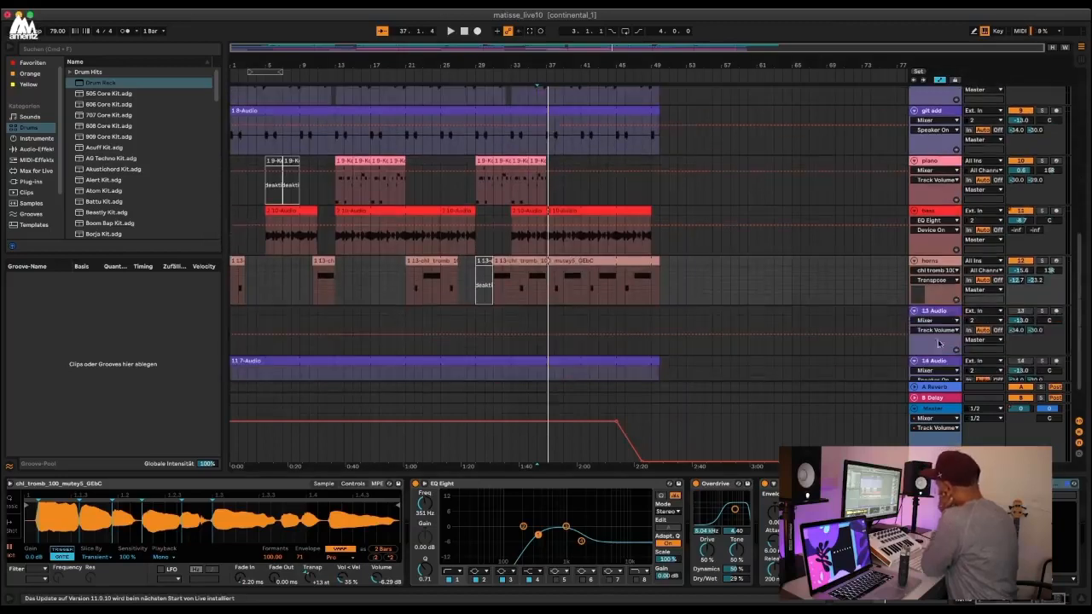
{"action": "left_click", "coordinate": [945, 311]}
{"action": "scroll", "coordinate": [939, 369], "scroll_direction": "down", "scroll_amount": 2}
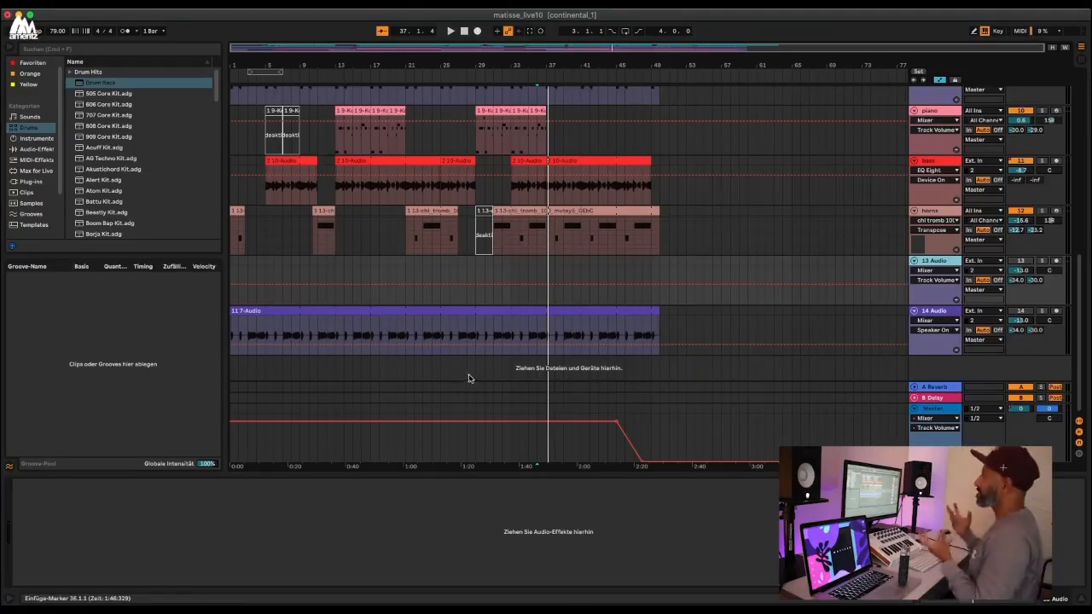
Return to bar 1 and play the full arrangement while viewing the drum tracks.
{"action": "left_click", "coordinate": [464, 30]}
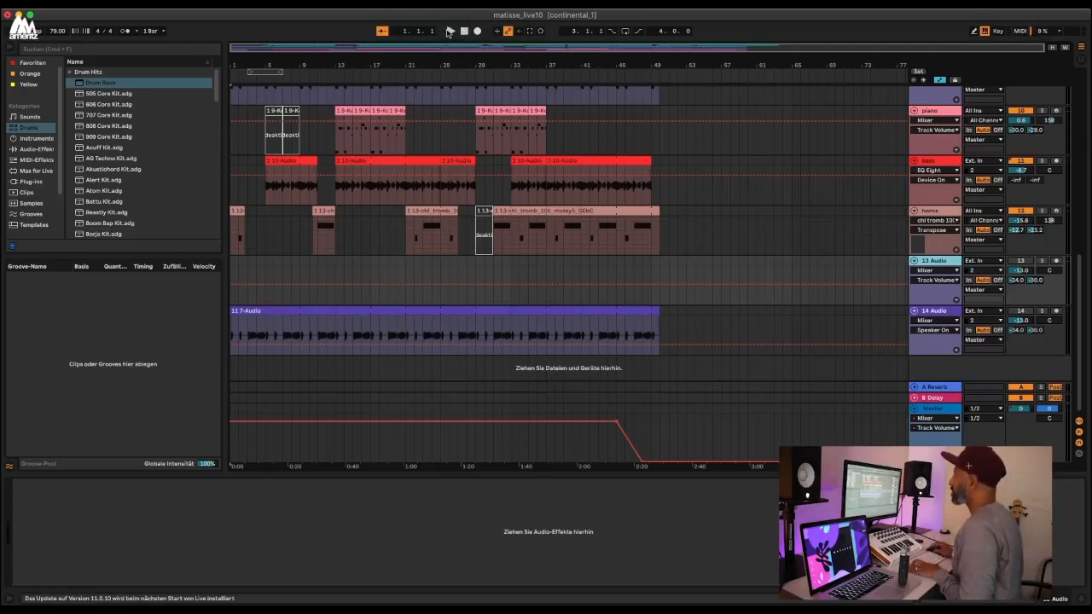
{"action": "left_click", "coordinate": [452, 30]}
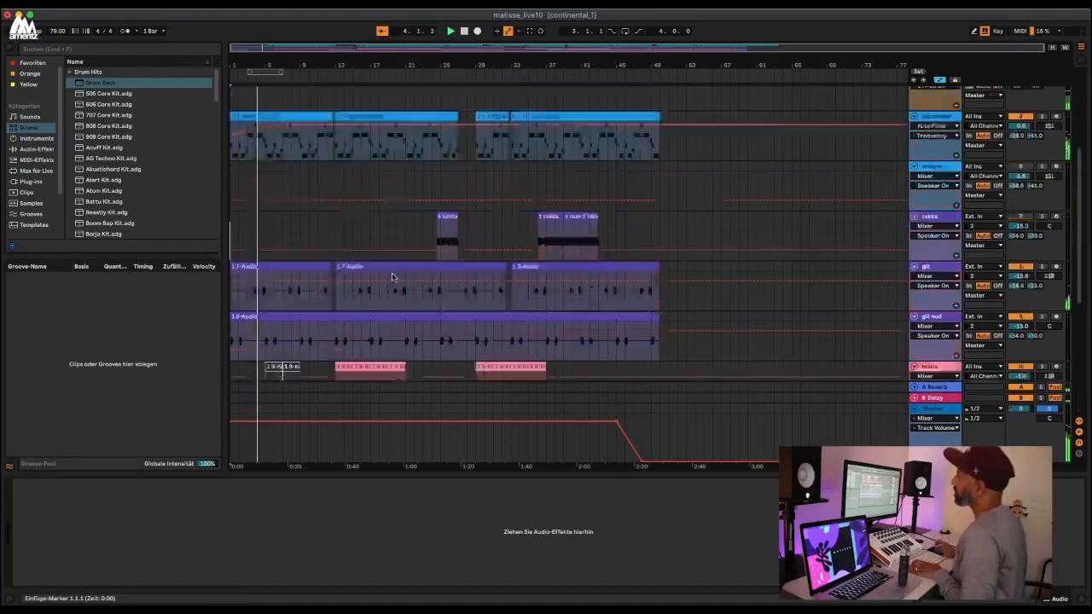
{"action": "scroll", "coordinate": [389, 270], "scroll_direction": "up", "scroll_amount": 6}
{"action": "scroll", "coordinate": [388, 271], "scroll_direction": "up", "scroll_amount": 1}
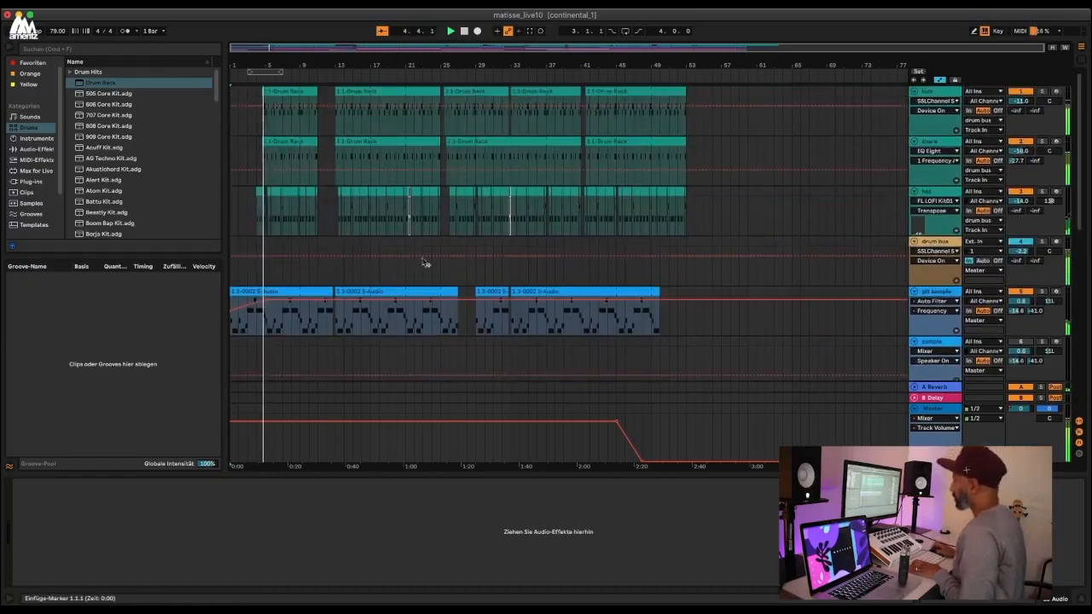
Inspect the hat clips around bar 5 up close and play from the gap at 5.3.3.
{"action": "left_click_drag", "start_coordinate": [271, 66], "coordinate": [271, 148]}
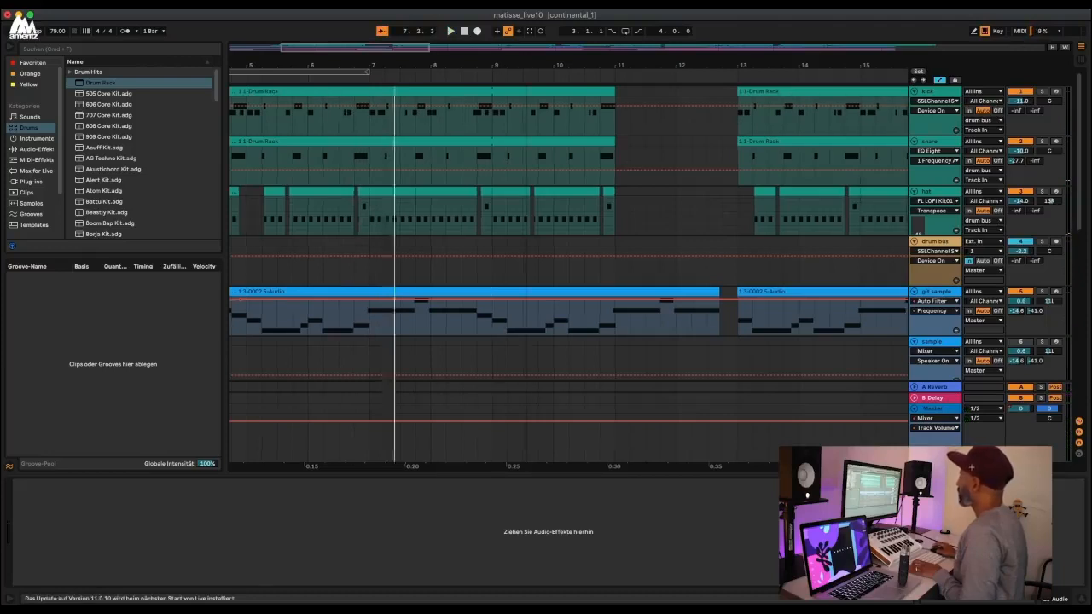
{"action": "left_click_drag", "start_coordinate": [493, 68], "coordinate": [493, 61]}
{"action": "left_click_drag", "start_coordinate": [357, 66], "coordinate": [338, 191]}
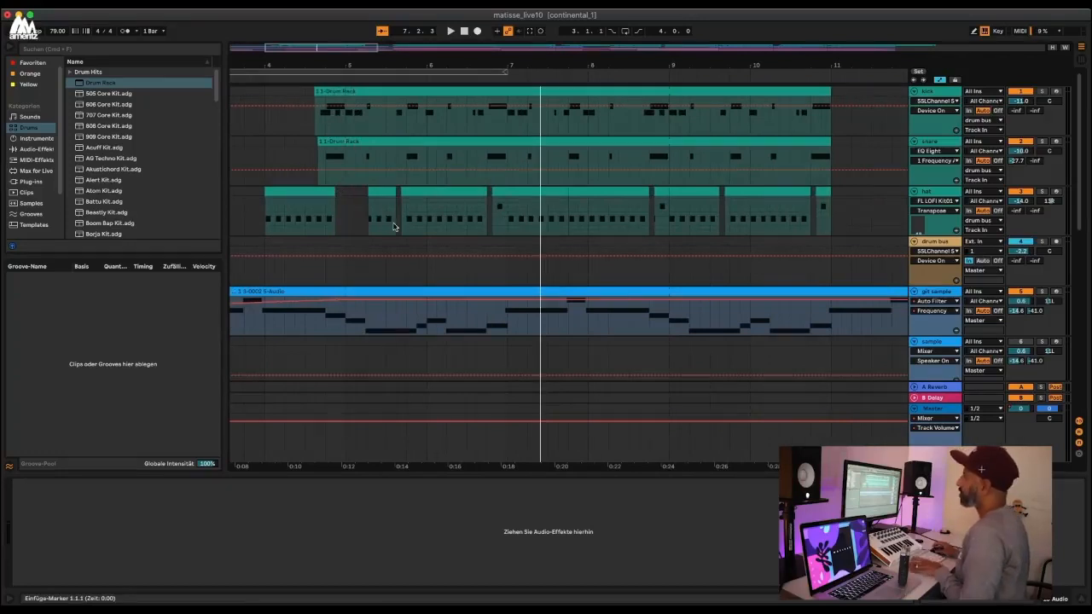
{"action": "left_click", "coordinate": [395, 228]}
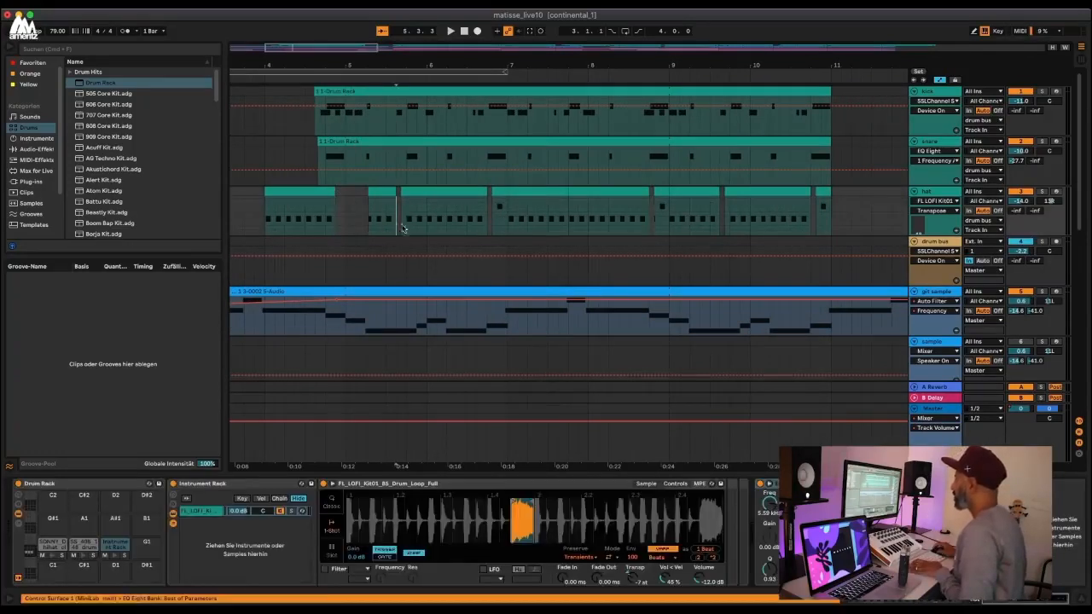
{"action": "key", "text": "space"}
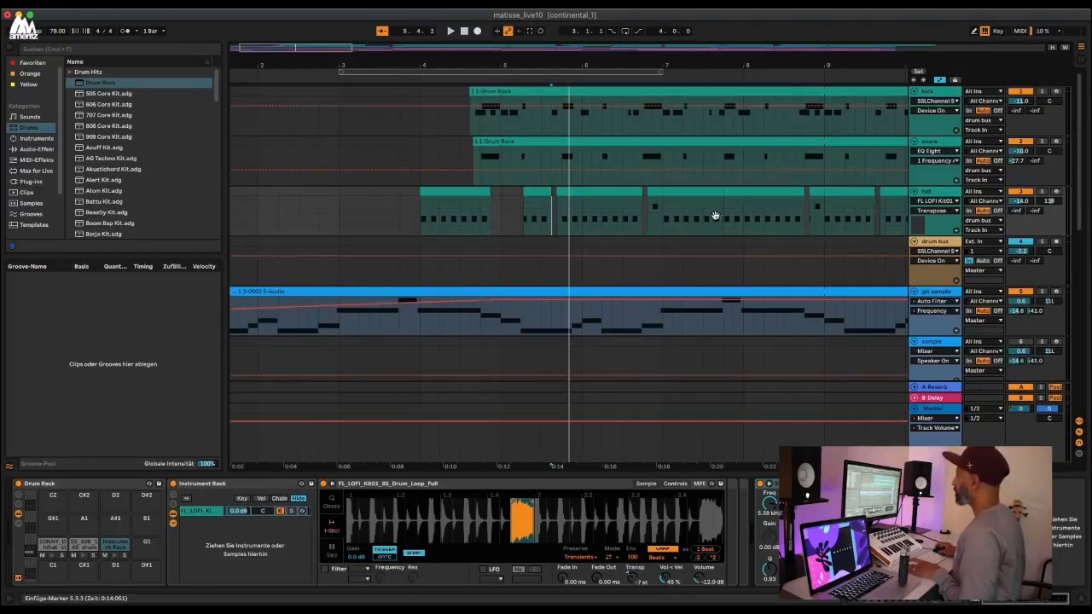
Examine the gaps and deactivated clips in the drum, sample and instrument tracks through the rest of the arrangement.
{"action": "left_click_drag", "start_coordinate": [716, 215], "coordinate": [265, 242]}
{"action": "left_click_drag", "start_coordinate": [513, 229], "coordinate": [178, 245]}
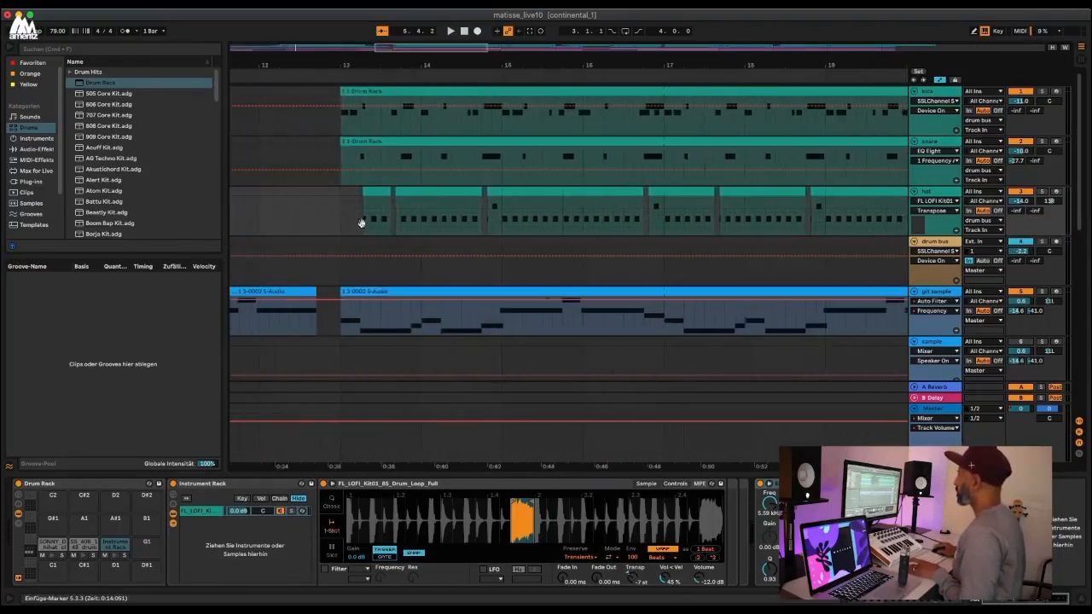
{"action": "left_click_drag", "start_coordinate": [638, 214], "coordinate": [477, 194]}
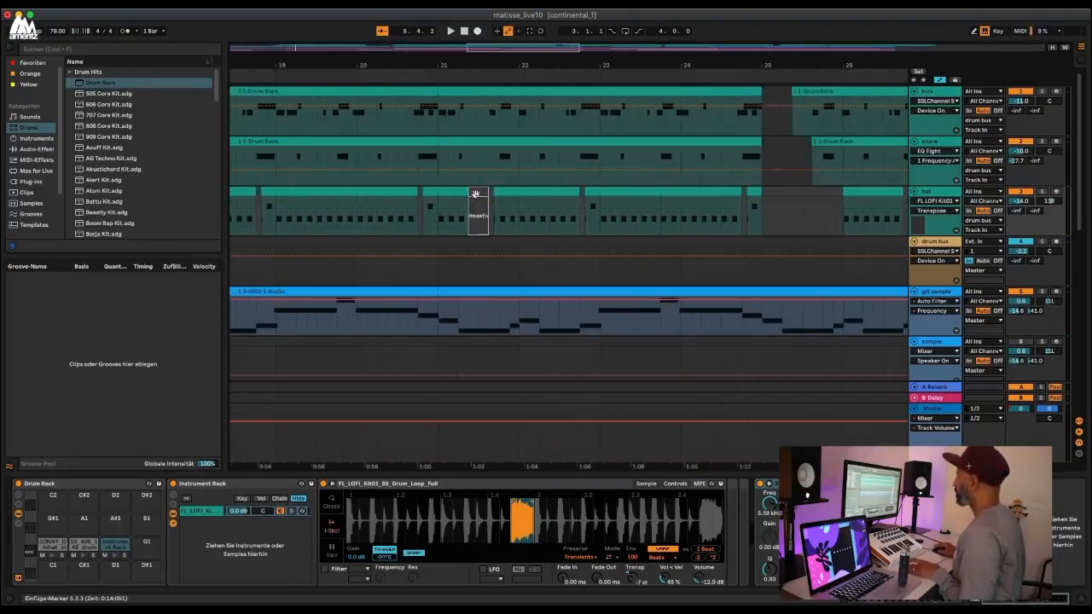
{"action": "left_click_drag", "start_coordinate": [708, 193], "coordinate": [542, 195]}
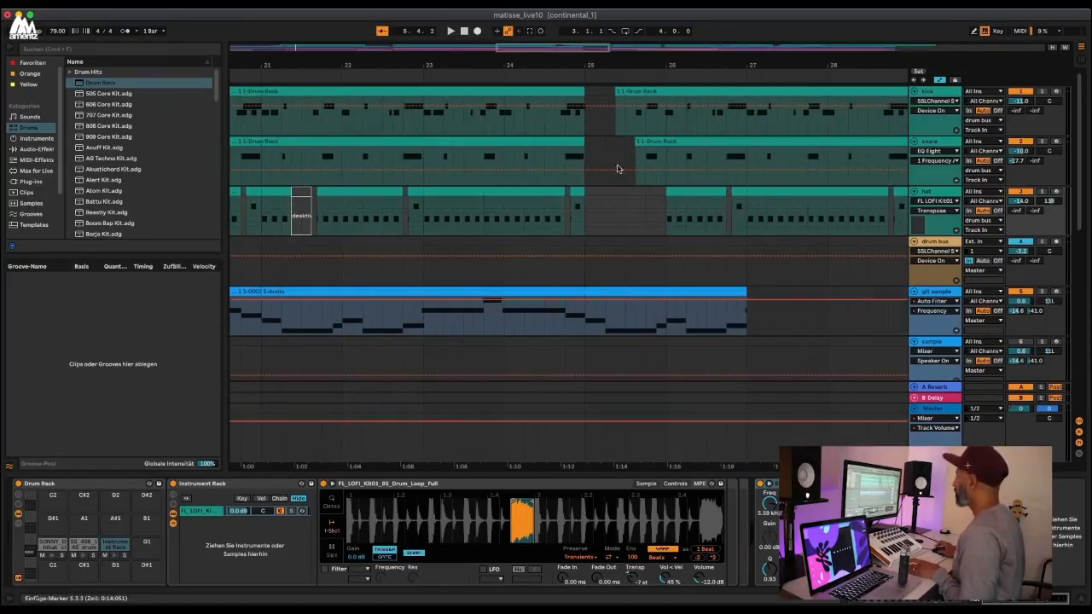
{"action": "left_click_drag", "start_coordinate": [607, 67], "coordinate": [606, 31]}
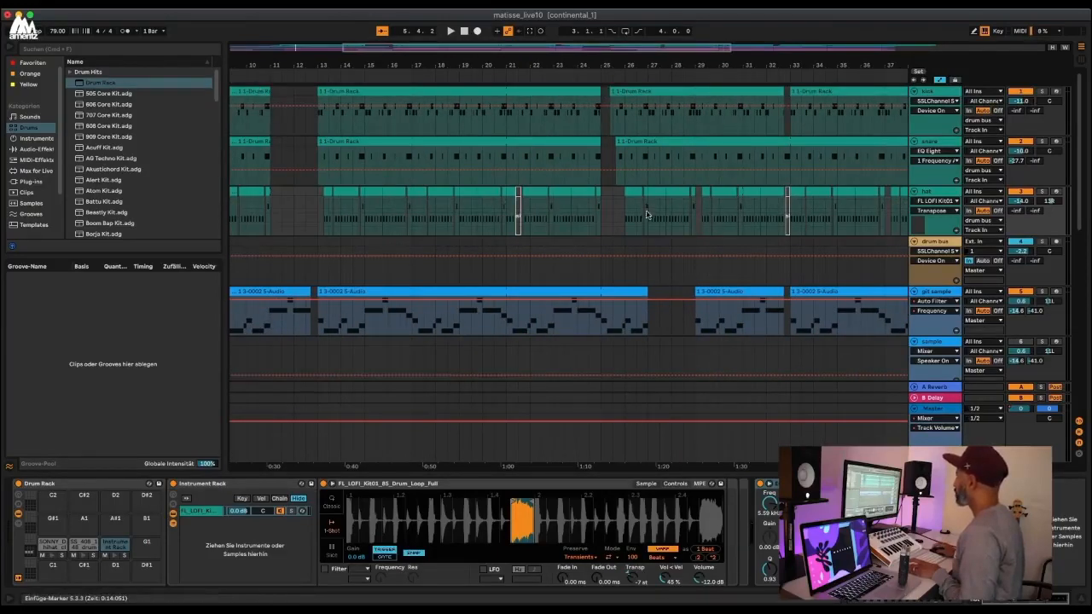
{"action": "left_click_drag", "start_coordinate": [730, 163], "coordinate": [312, 201]}
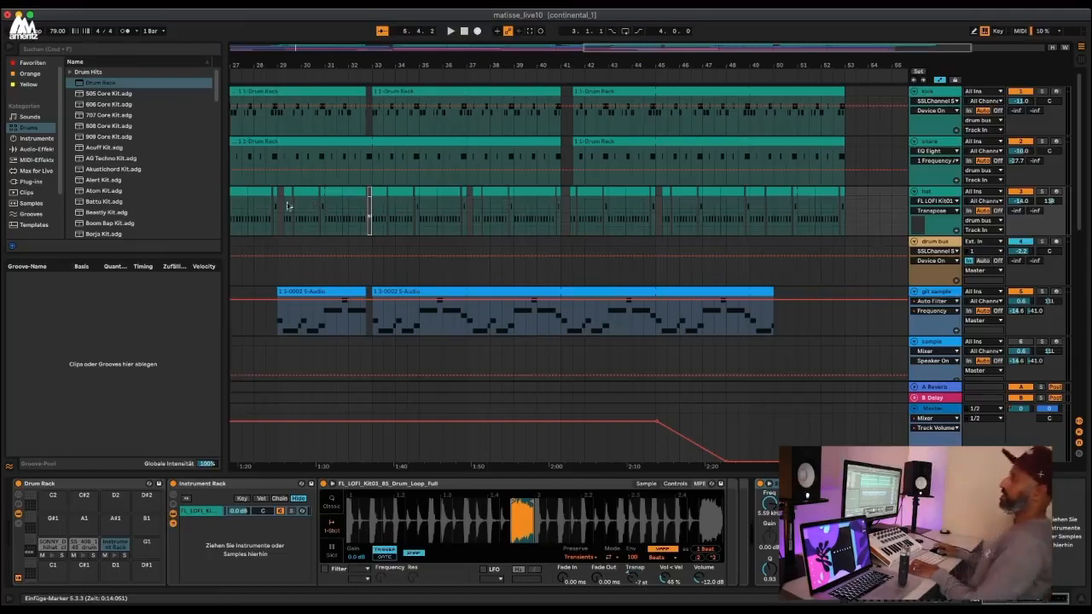
{"action": "scroll", "coordinate": [589, 320], "scroll_direction": "down", "scroll_amount": 5}
{"action": "scroll", "coordinate": [588, 318], "scroll_direction": "down", "scroll_amount": 4}
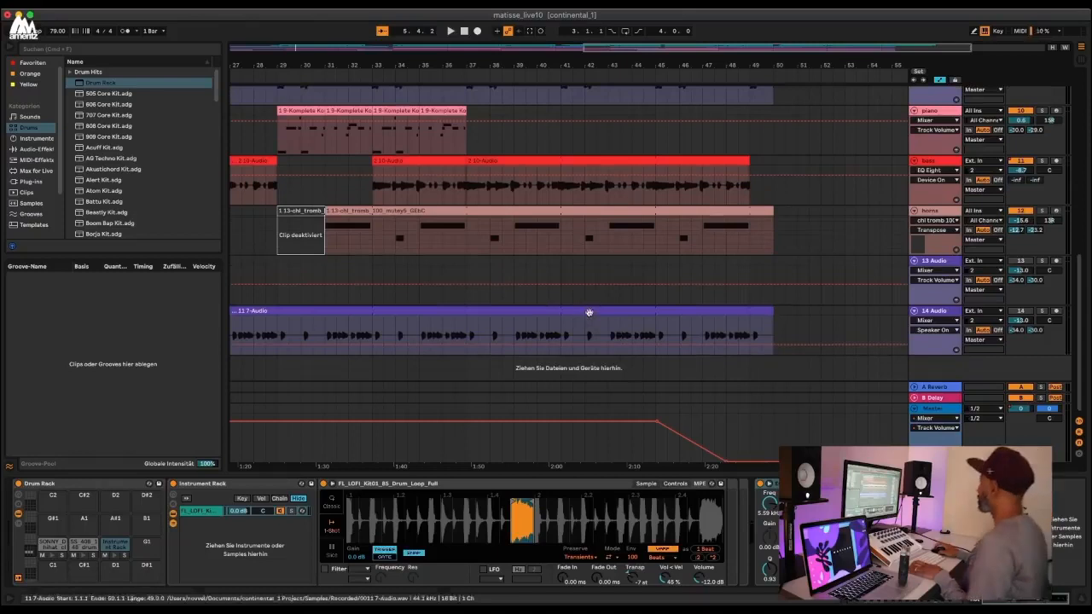
Show the Master track's effects, play the beat briefly, and place the Tonal Balance Control window over the arrangement.
{"action": "left_click", "coordinate": [930, 410]}
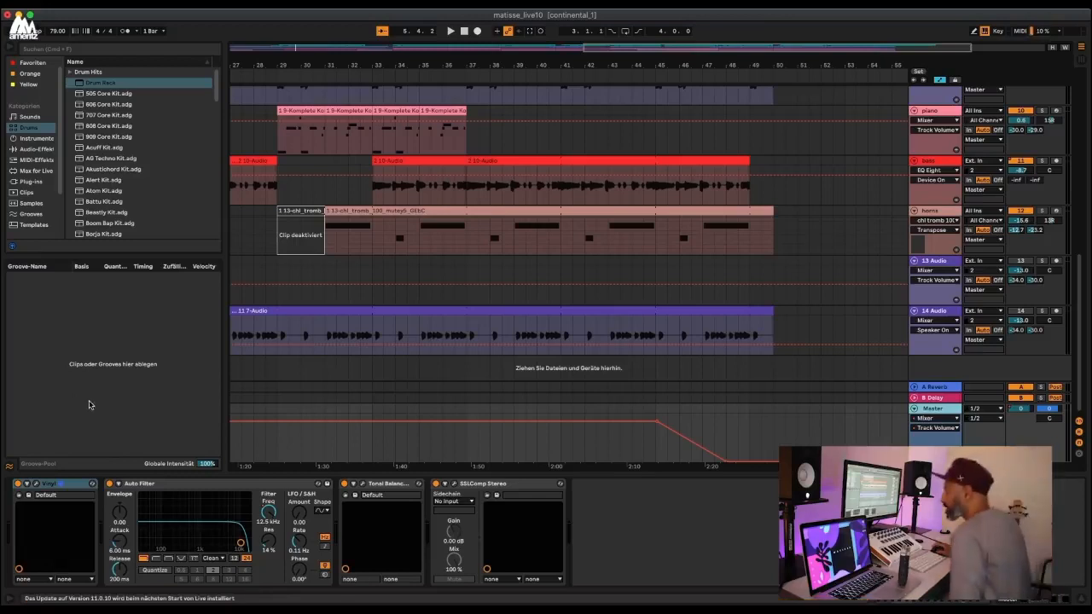
{"action": "key", "text": "space"}
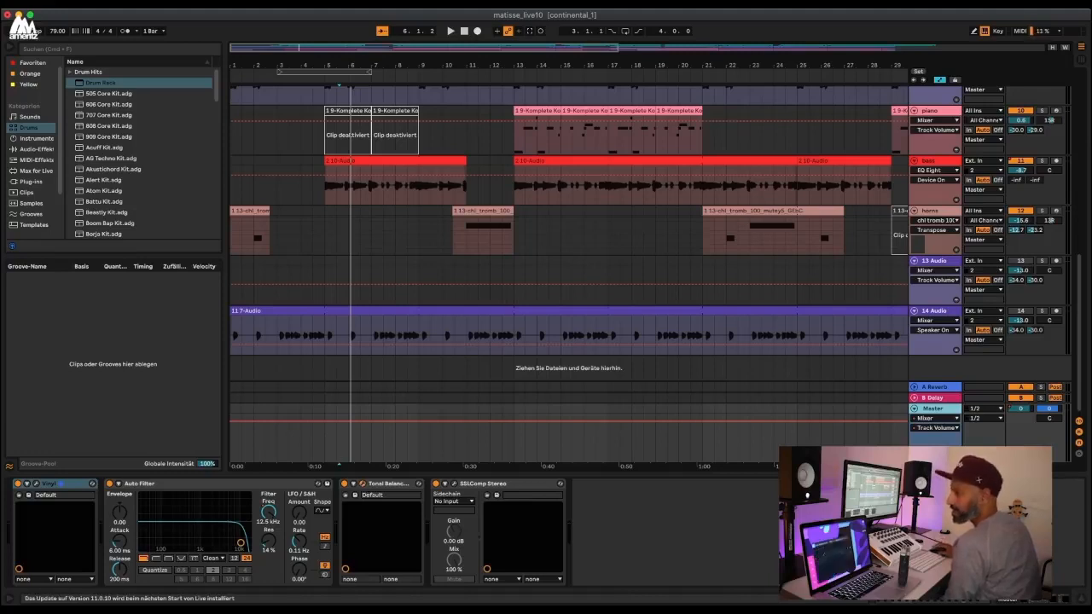
{"action": "left_click_drag", "start_coordinate": [667, 47], "coordinate": [505, 153]}
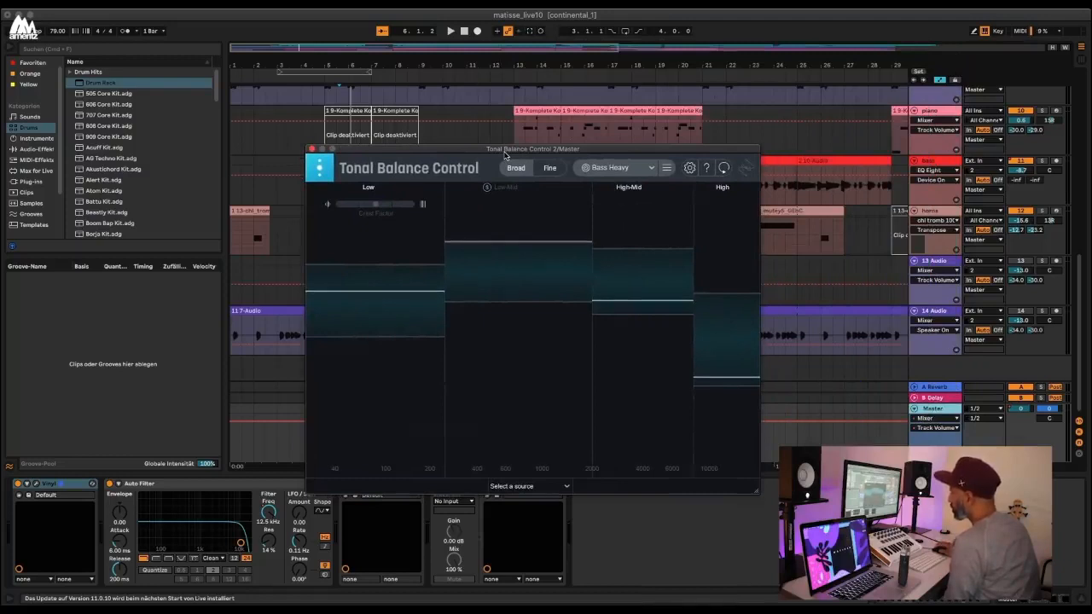